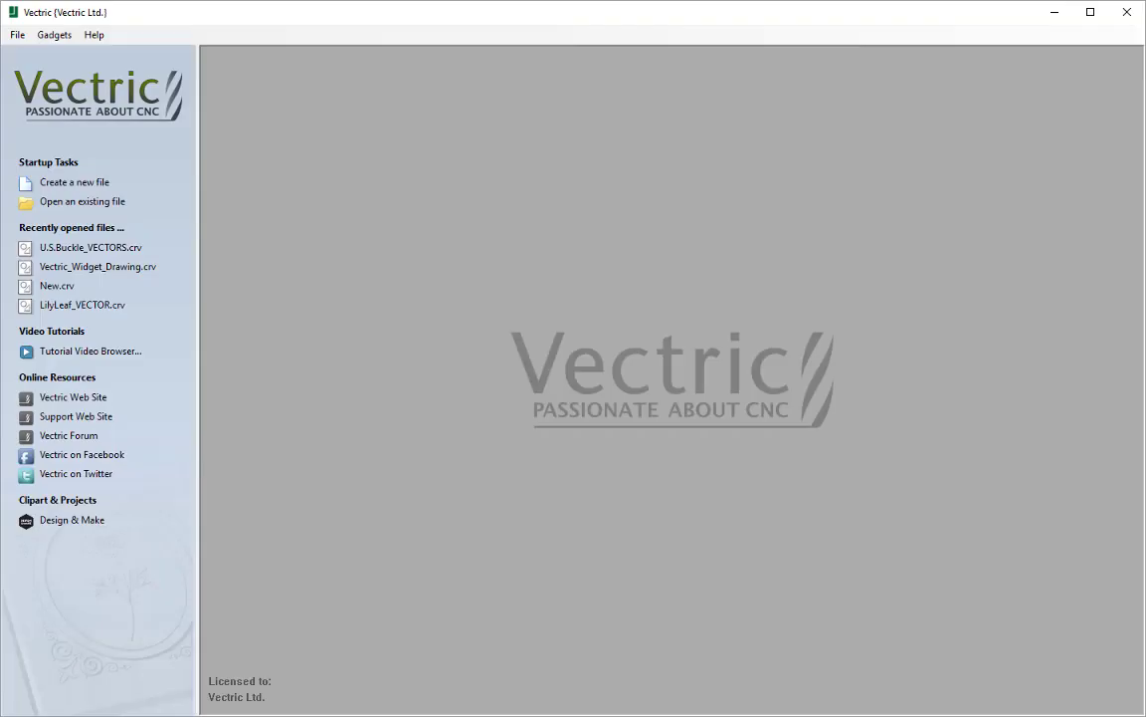
- Create a new single-sided job 42 inches wide, 38 inches high and 0.75 inches thick
{"action": "left_click", "coordinate": [88, 183]}
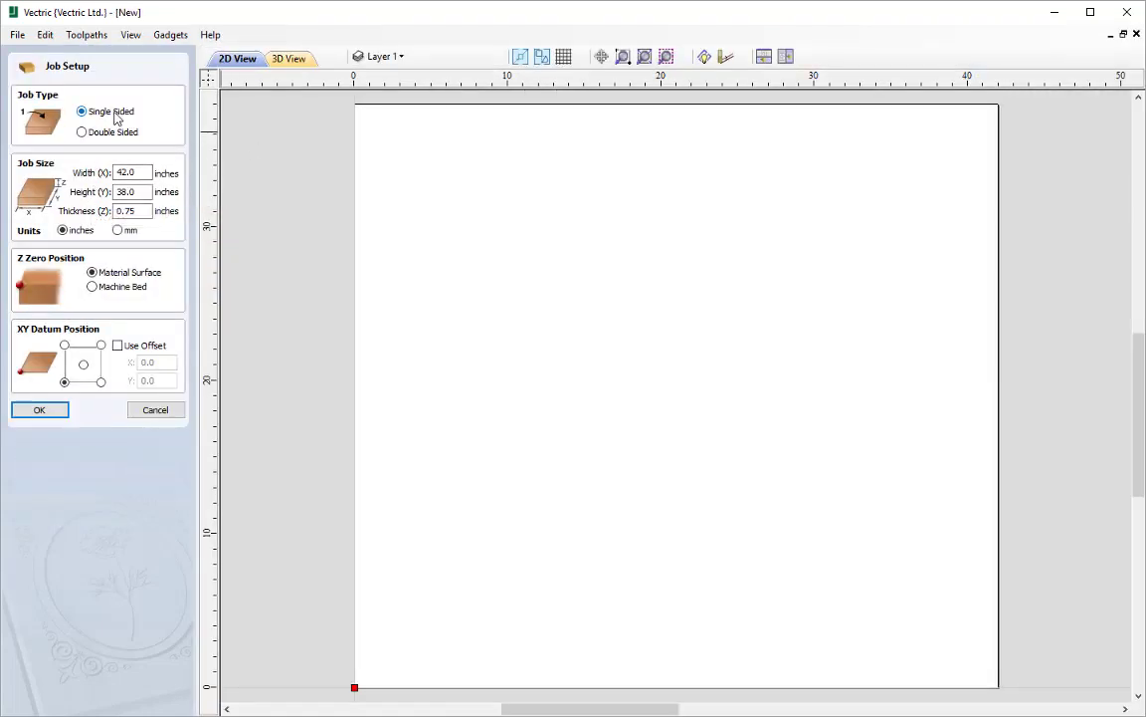
{"action": "double_click", "coordinate": [132, 173]}
{"action": "type", "text": "42"}
{"action": "double_click", "coordinate": [139, 192]}
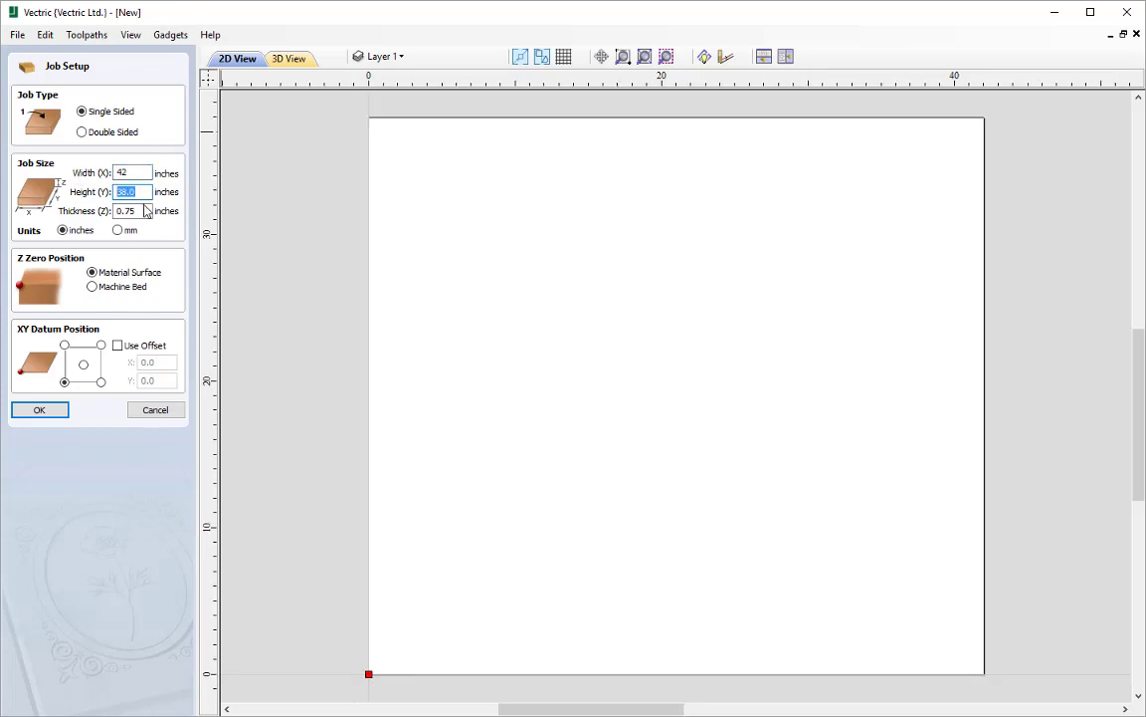
{"action": "type", "text": "38"}
{"action": "double_click", "coordinate": [138, 211]}
{"action": "type", "text": "0.75"}
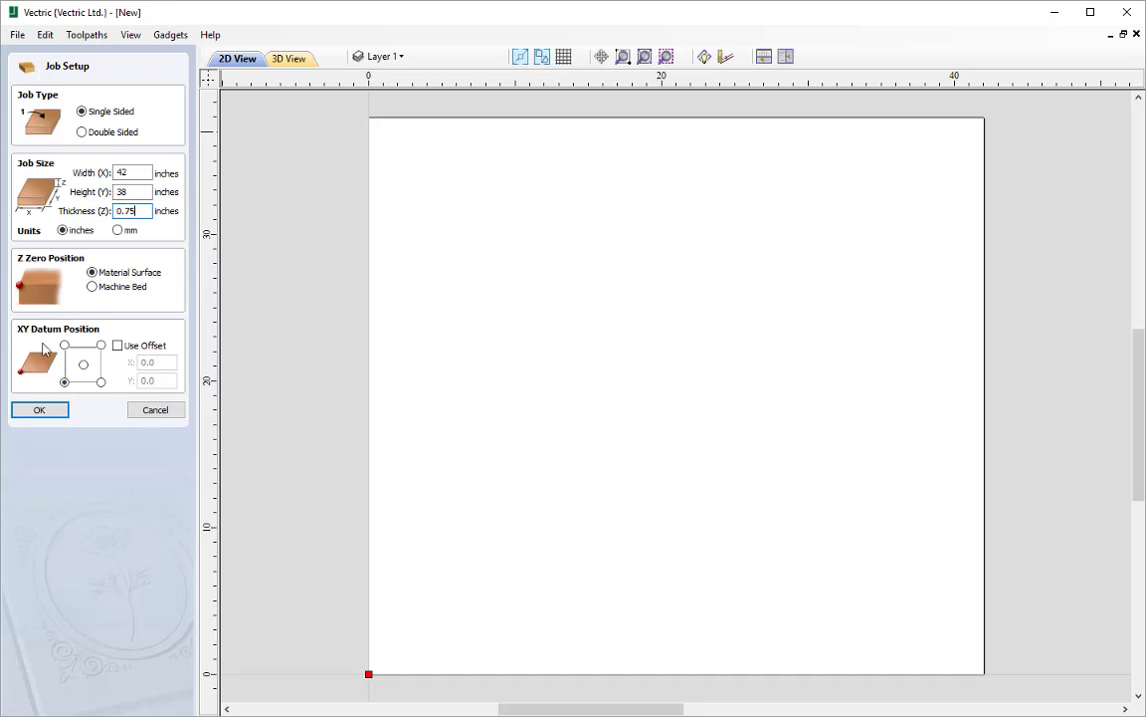
{"action": "left_click", "coordinate": [40, 410]}
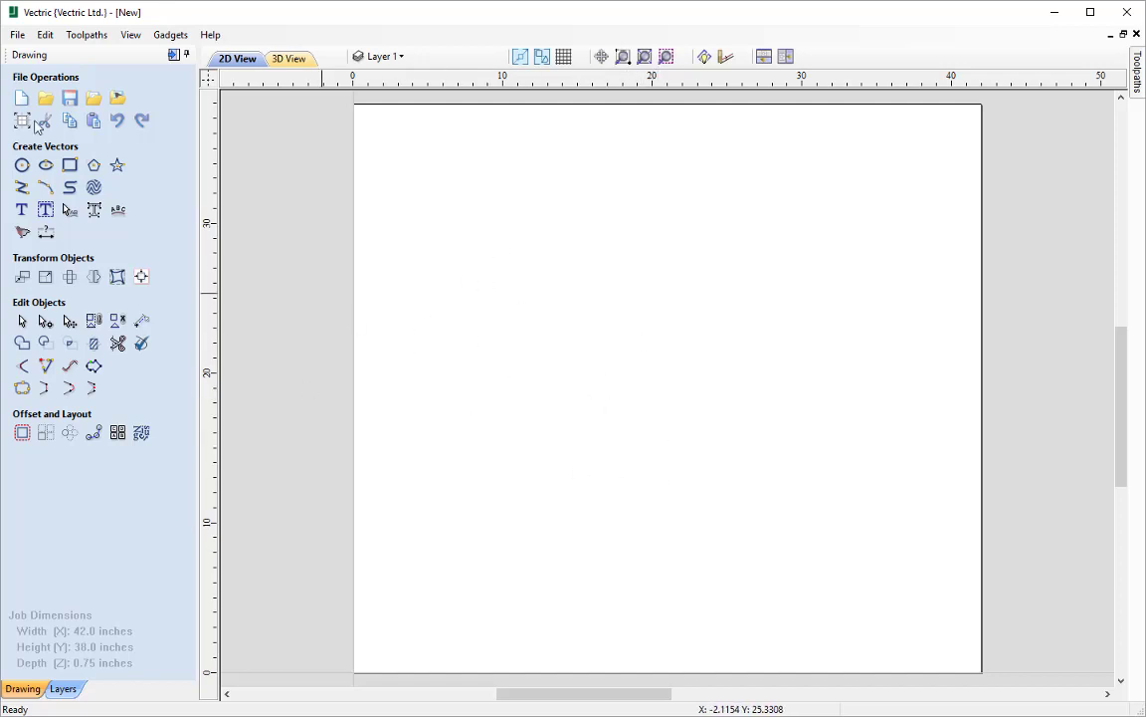
{"action": "left_click", "coordinate": [17, 34]}
{"action": "mouse_move", "coordinate": [54, 213]}
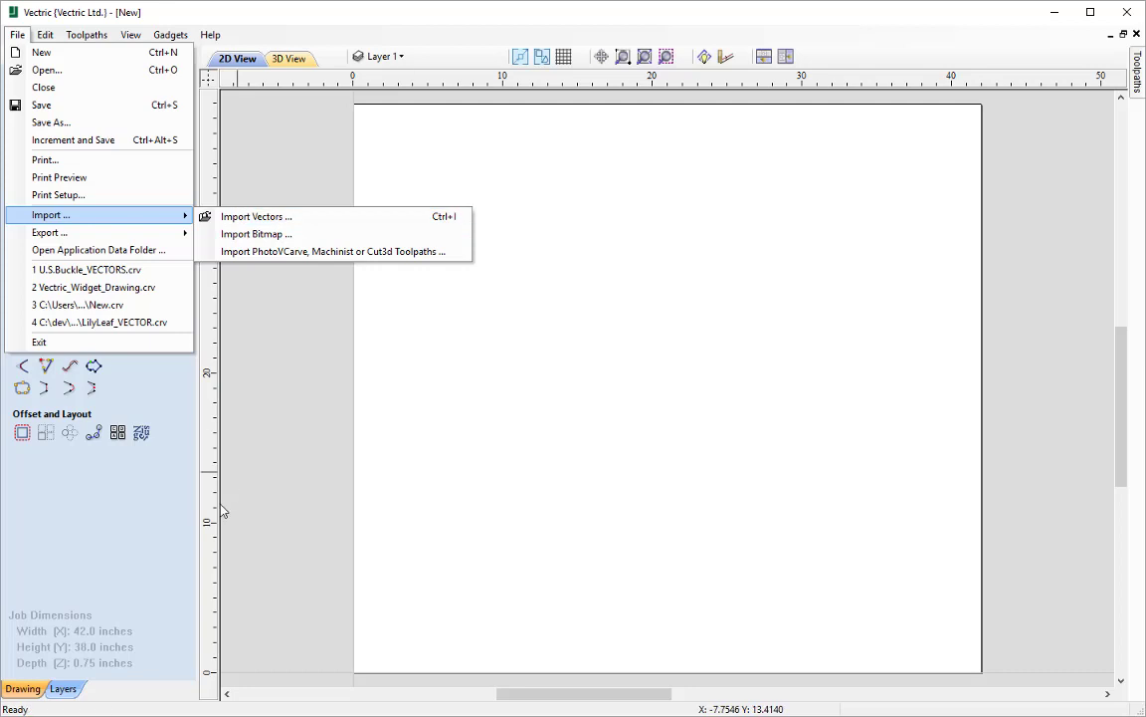
{"action": "left_click", "coordinate": [110, 478]}
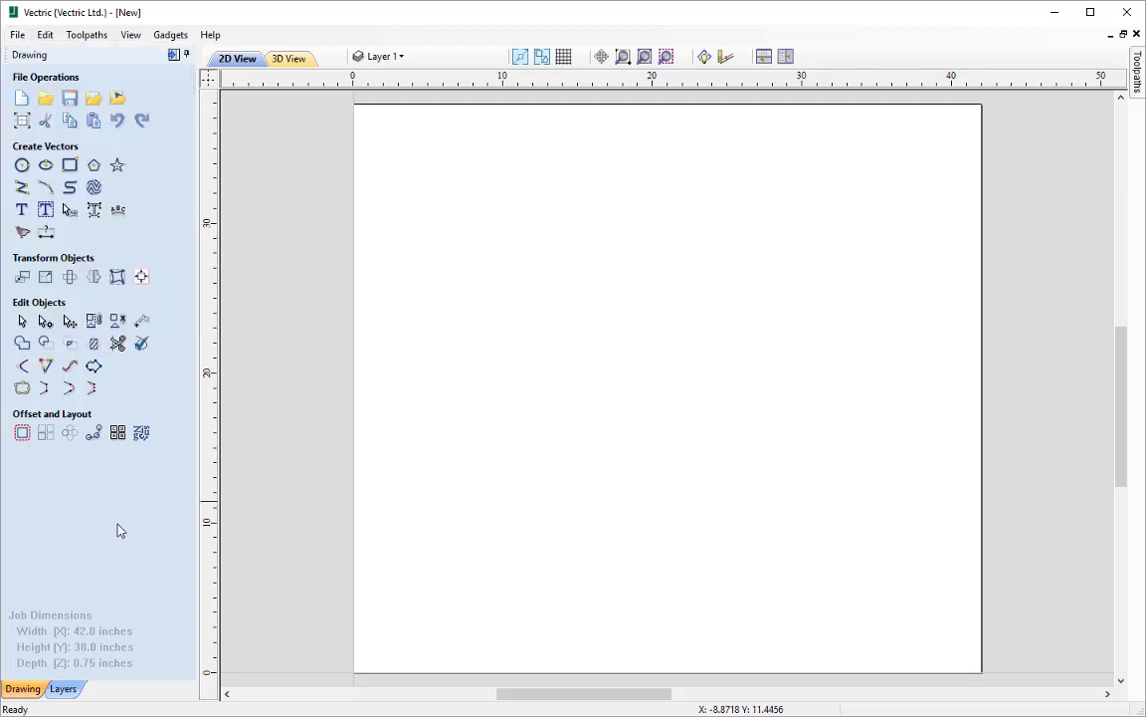
- Import the vectors from Three-Leg-Table.dxf in the 3_Legged_Table_FILES folder
{"action": "left_click", "coordinate": [92, 100]}
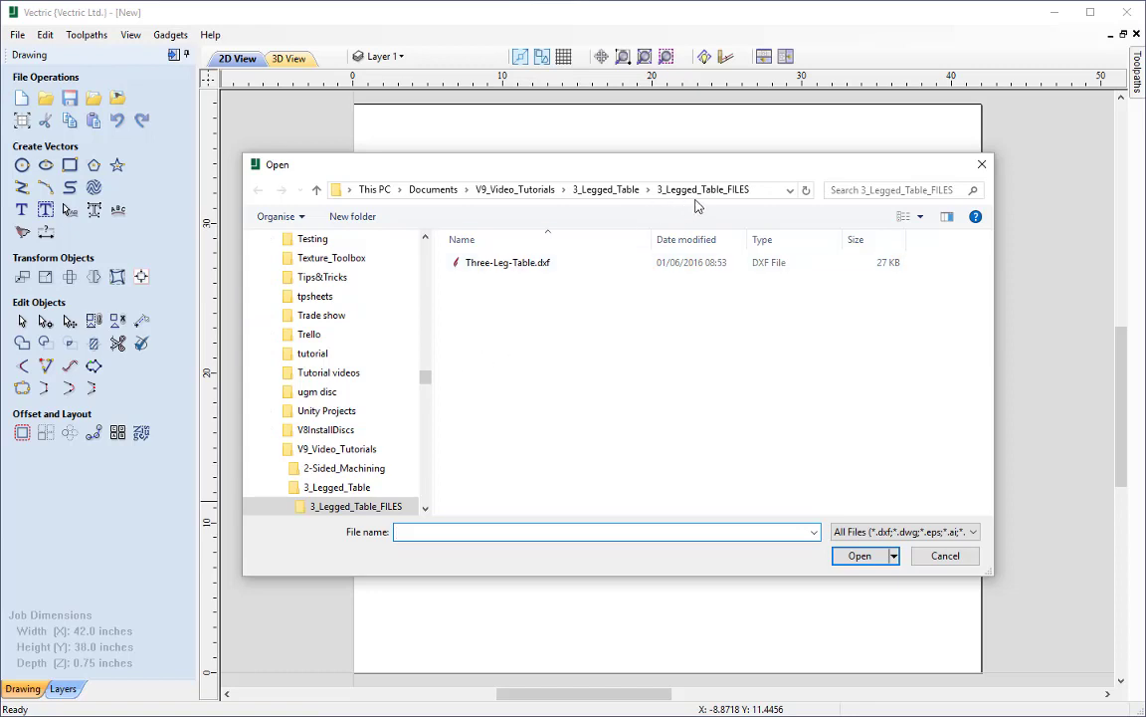
{"action": "left_click", "coordinate": [510, 264]}
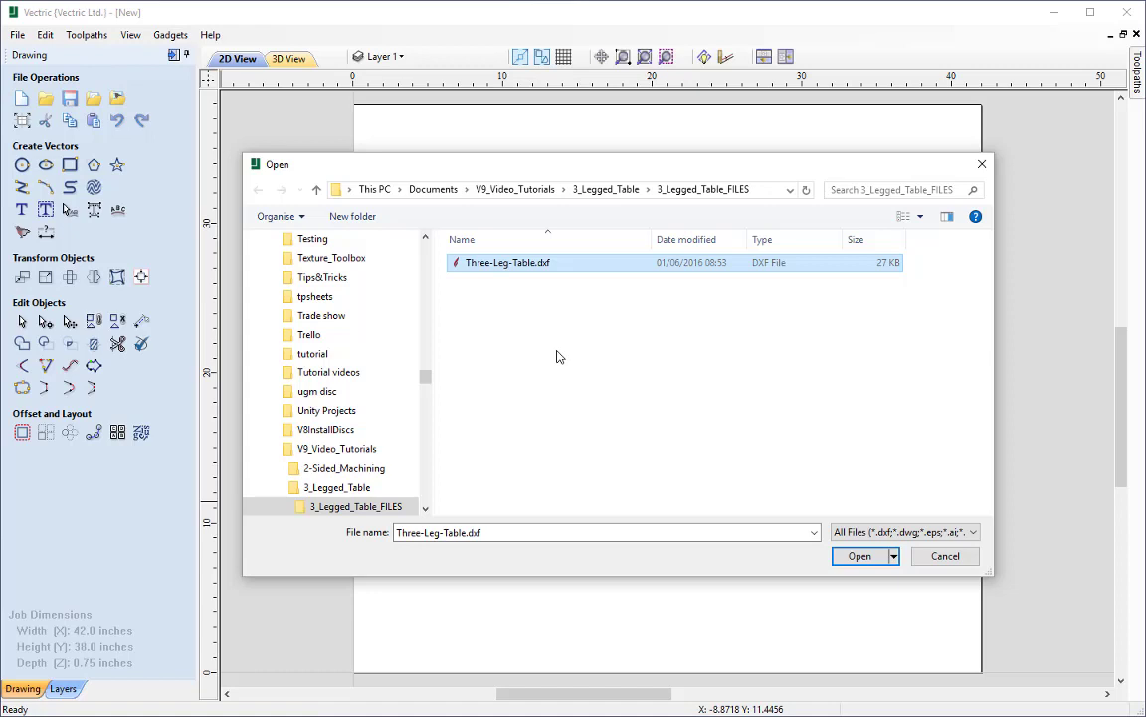
{"action": "left_click", "coordinate": [900, 532]}
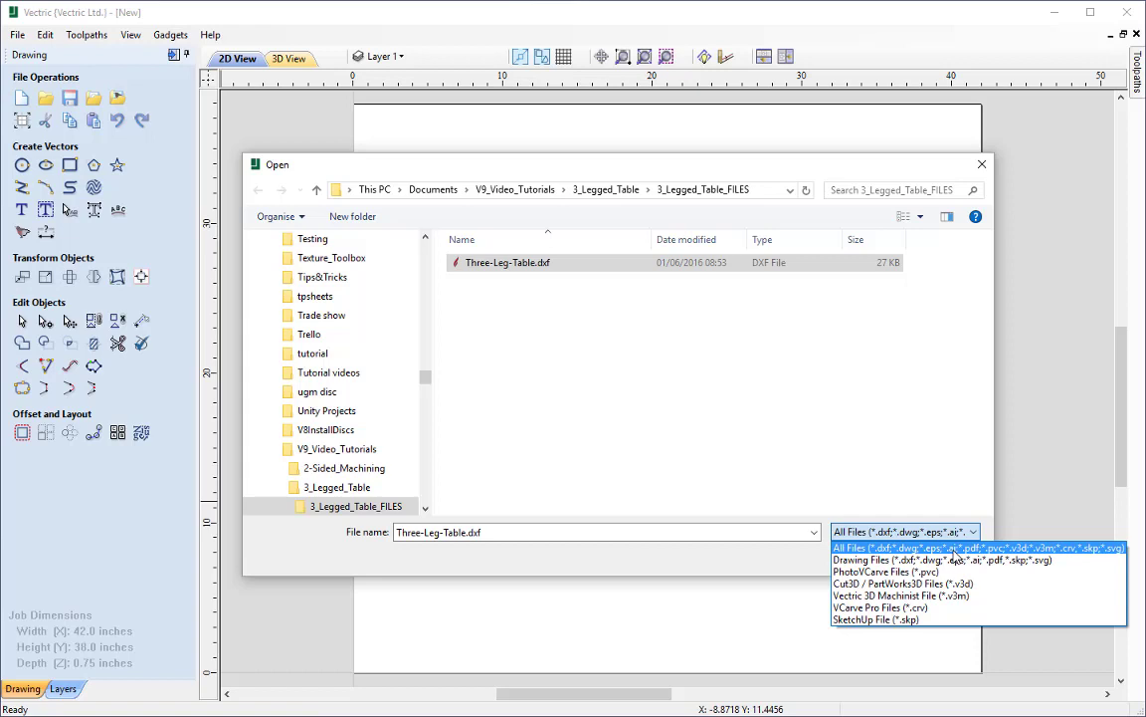
{"action": "left_click", "coordinate": [747, 363]}
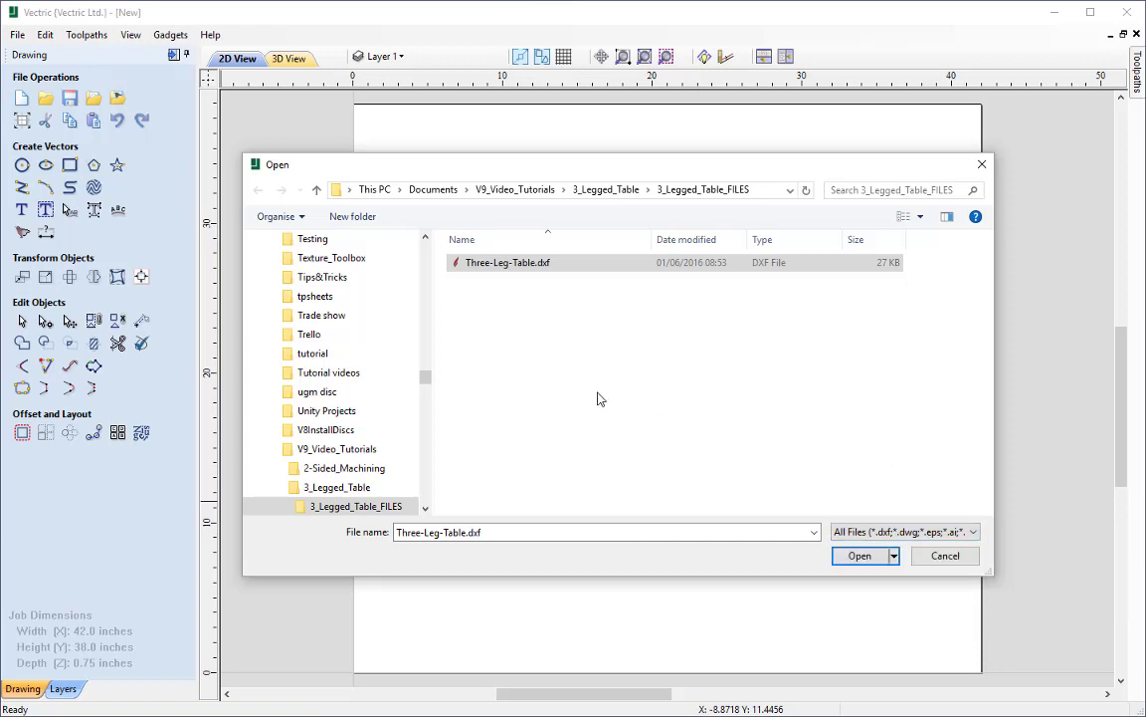
{"action": "left_click", "coordinate": [528, 265]}
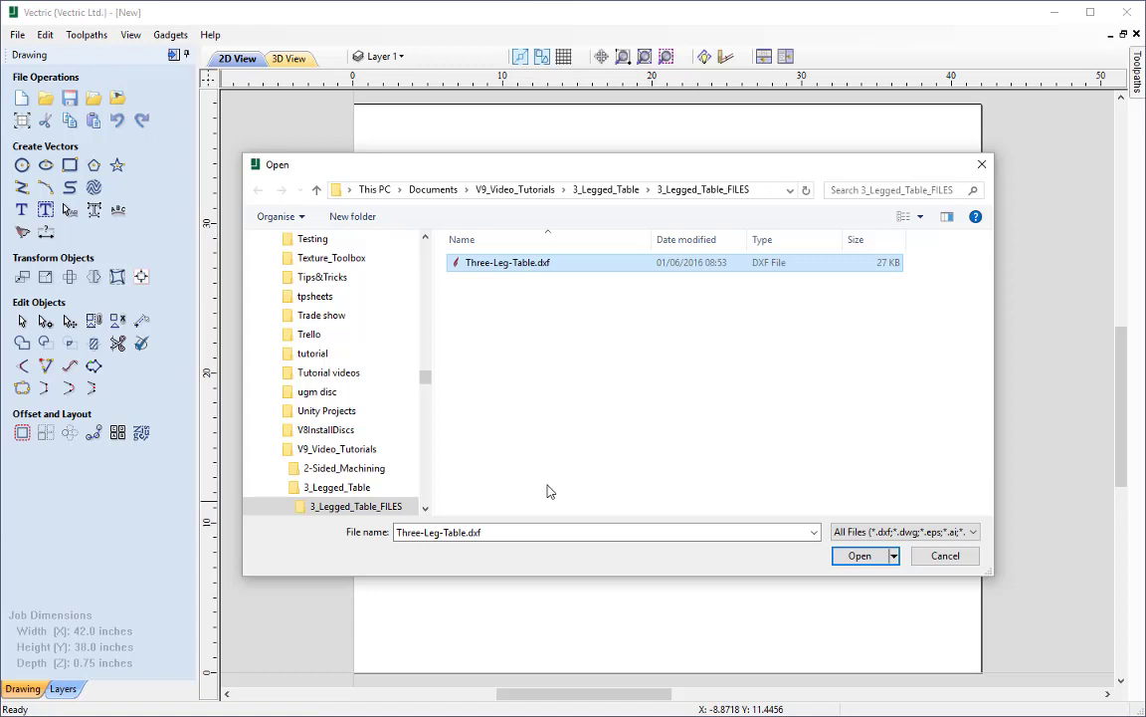
{"action": "left_click", "coordinate": [848, 557]}
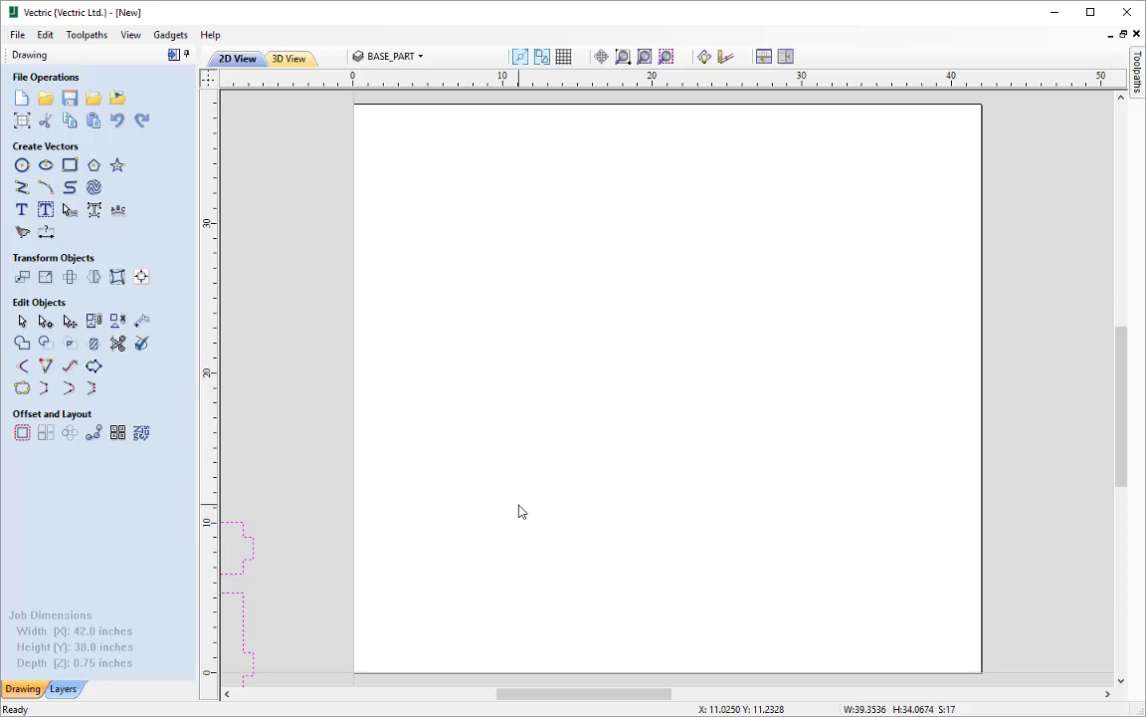
- Examine where the imported table vectors lie relative to the material sheet
{"action": "scroll", "coordinate": [519, 511], "scroll_direction": "down", "scroll_amount": 5}
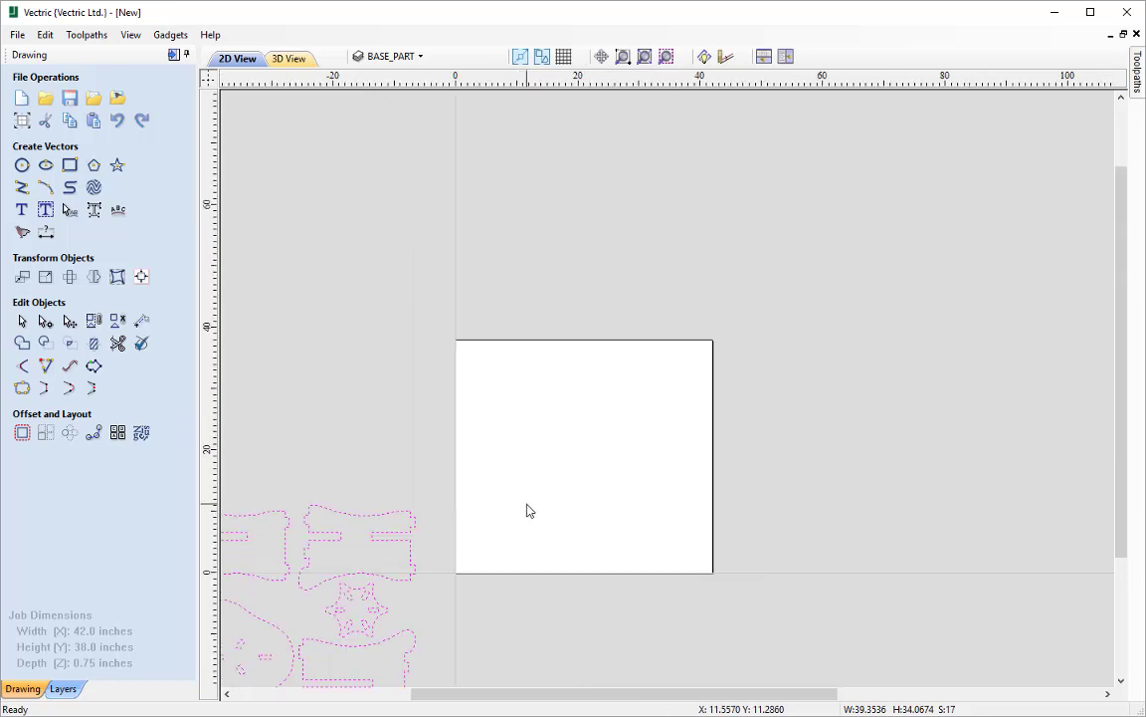
{"action": "scroll", "coordinate": [527, 510], "scroll_direction": "down", "scroll_amount": 3}
{"action": "middle_click_drag", "start_coordinate": [531, 508], "coordinate": [596, 436]}
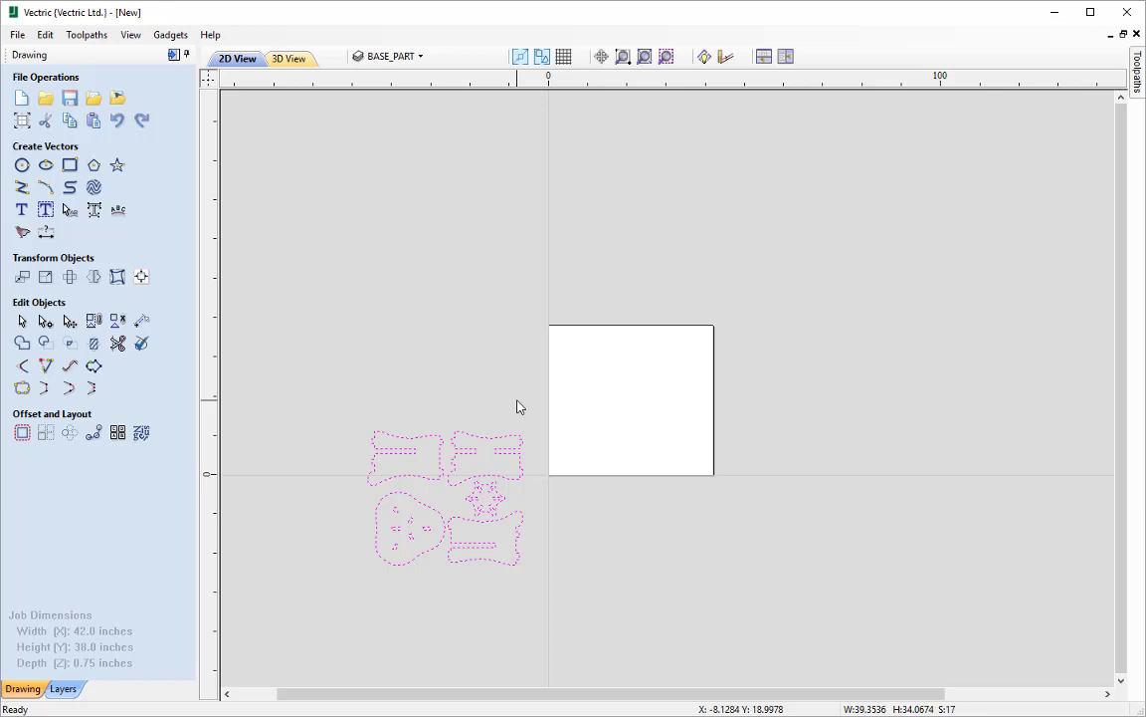
{"action": "scroll", "coordinate": [647, 364], "scroll_direction": "up", "scroll_amount": 3}
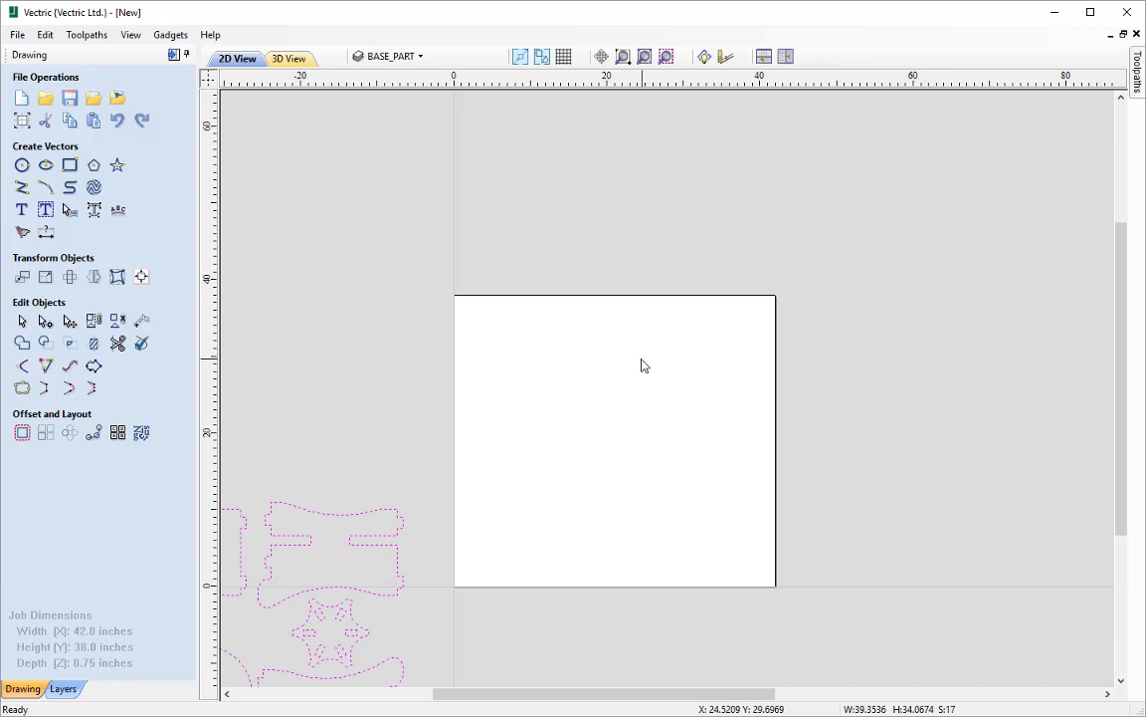
{"action": "scroll", "coordinate": [637, 378], "scroll_direction": "up", "scroll_amount": 1}
{"action": "scroll", "coordinate": [635, 420], "scroll_direction": "up", "scroll_amount": 1}
{"action": "middle_click_drag", "start_coordinate": [630, 448], "coordinate": [668, 388]}
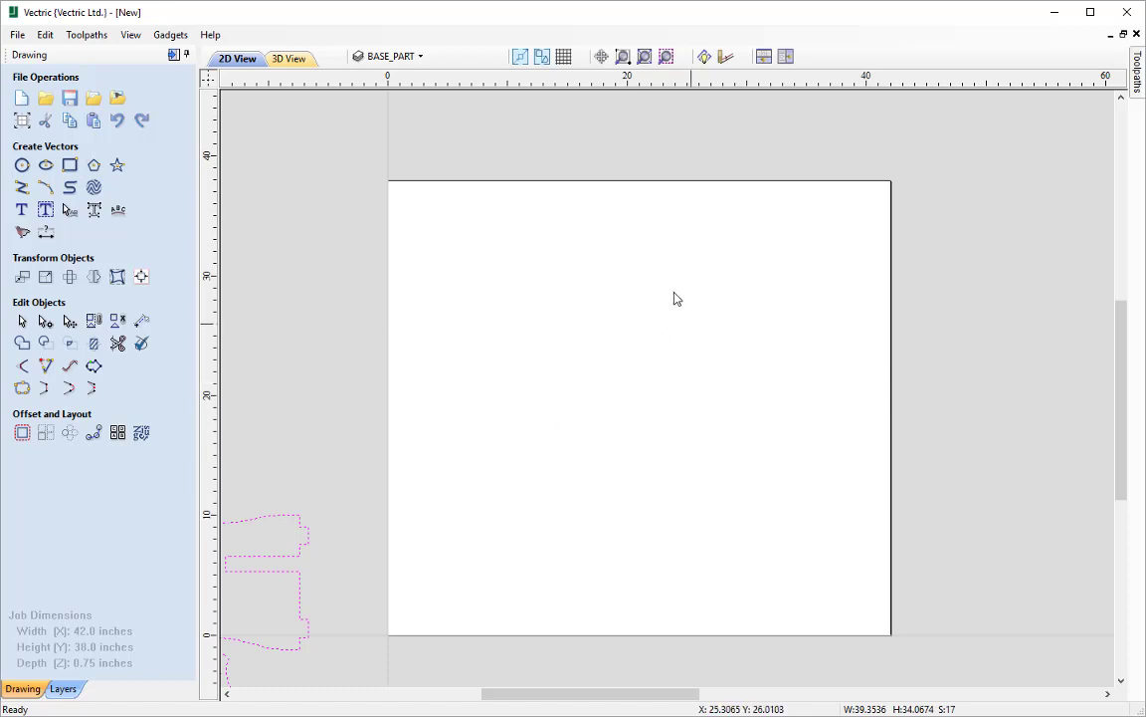
{"action": "scroll", "coordinate": [574, 481], "scroll_direction": "down", "scroll_amount": 5}
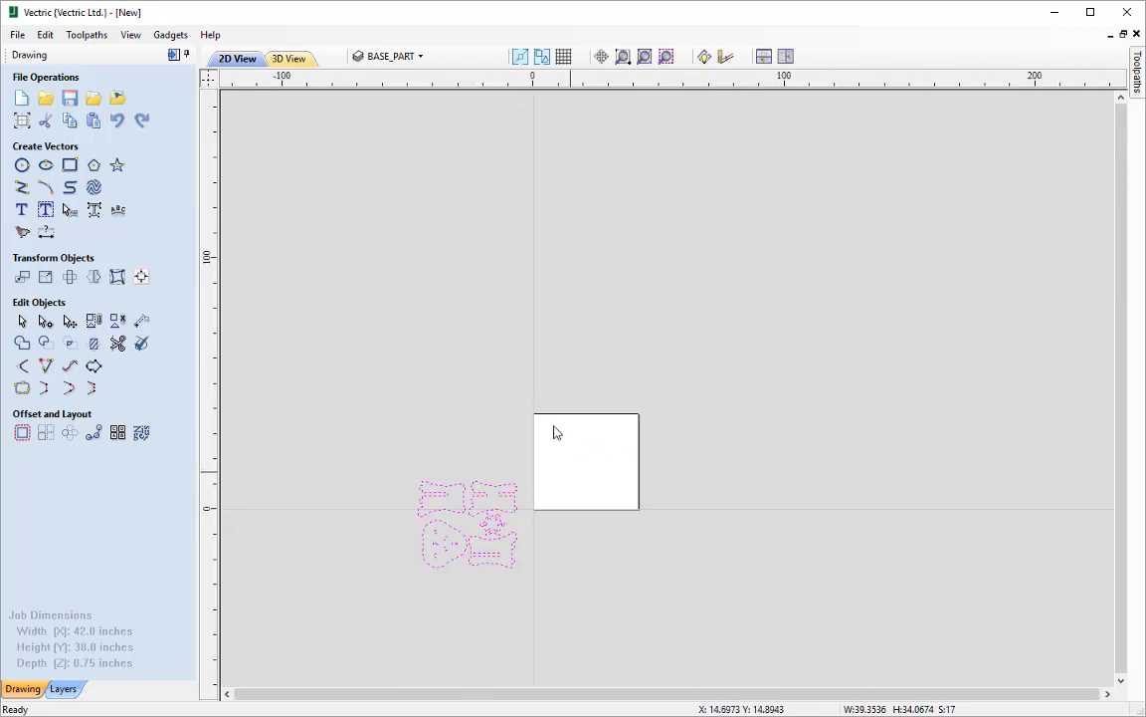
{"action": "scroll", "coordinate": [582, 461], "scroll_direction": "up", "scroll_amount": 4}
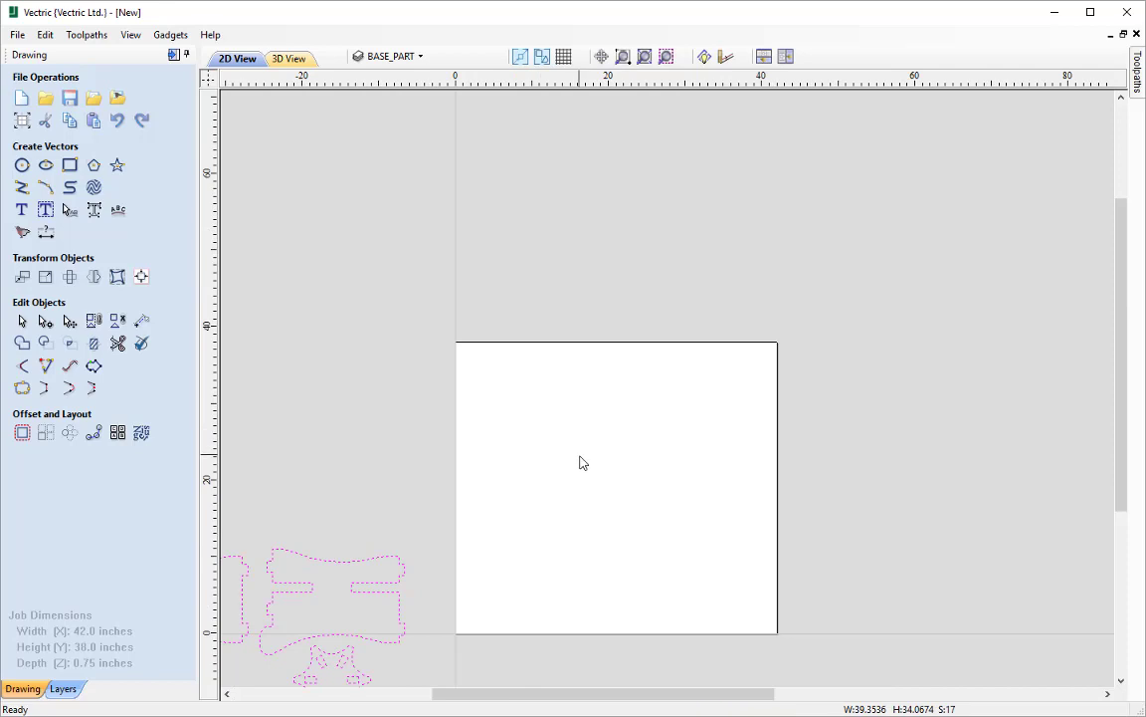
- Select all the imported vectors, centre them on the material in both directions, and clear the selection
{"action": "left_click", "coordinate": [45, 35]}
{"action": "mouse_move", "coordinate": [84, 165]}
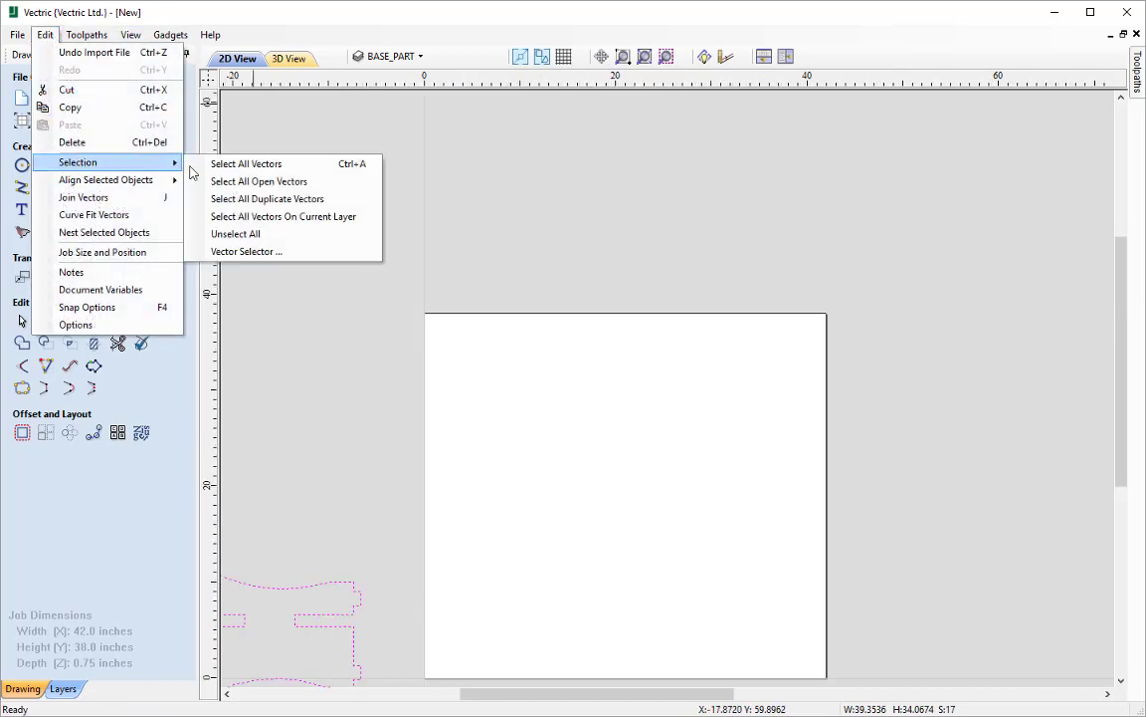
{"action": "left_click", "coordinate": [271, 173]}
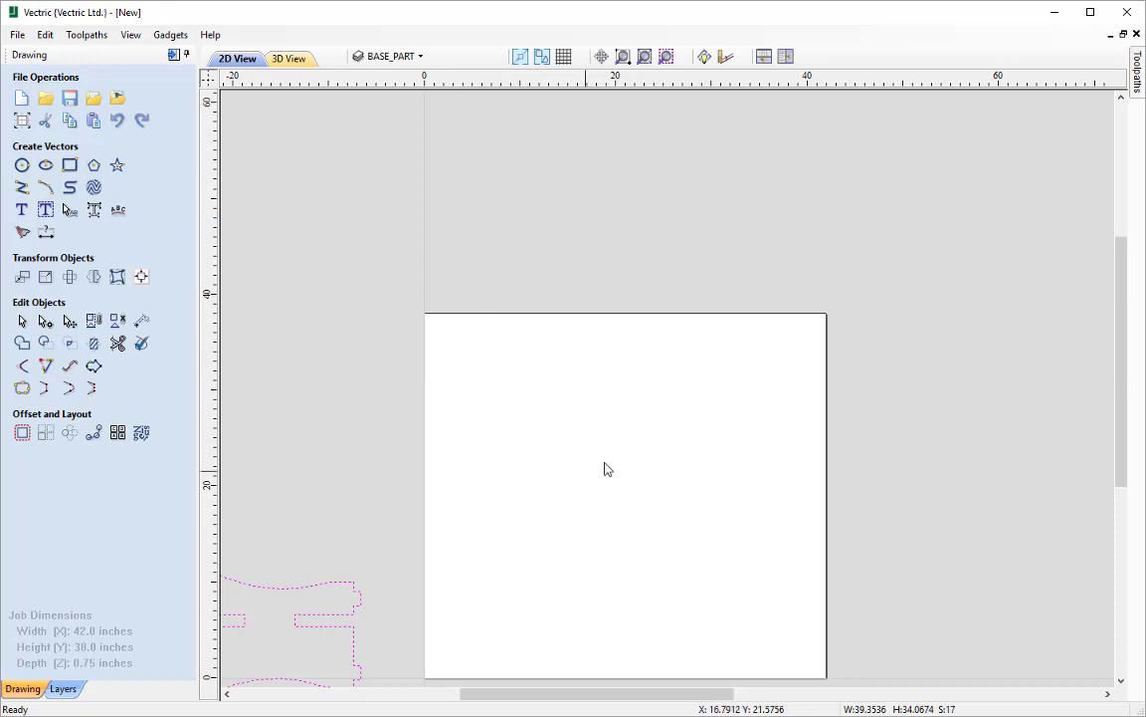
{"action": "left_click", "coordinate": [142, 281]}
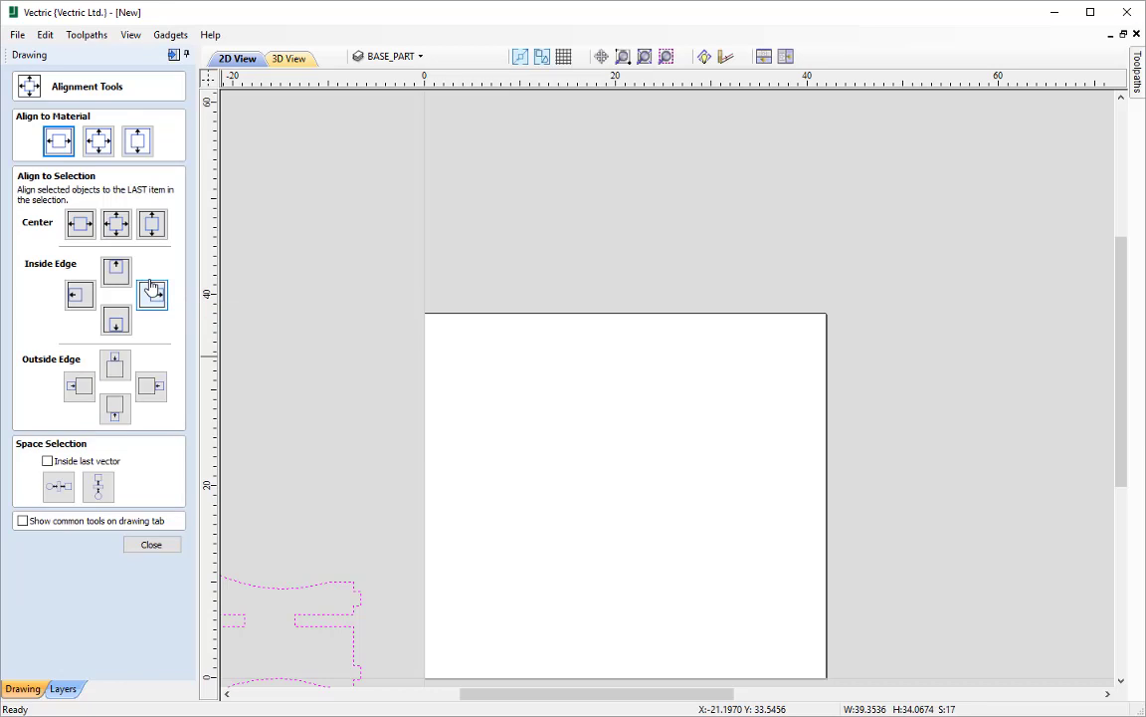
{"action": "left_click", "coordinate": [98, 142]}
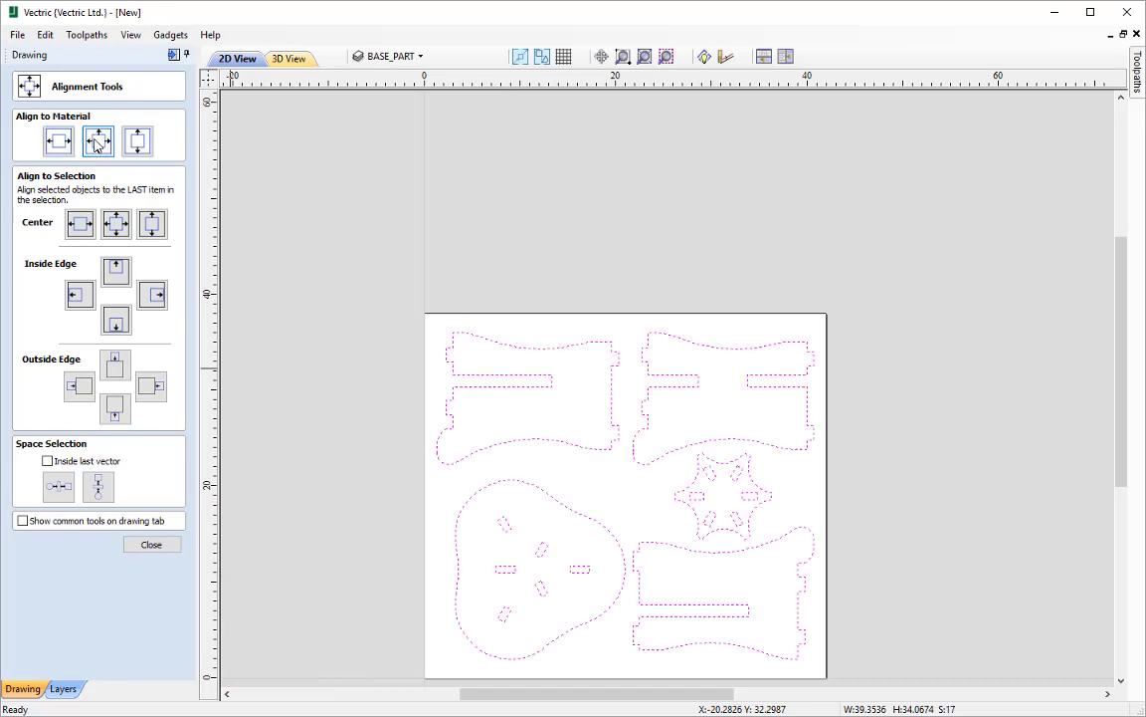
{"action": "left_click", "coordinate": [152, 544]}
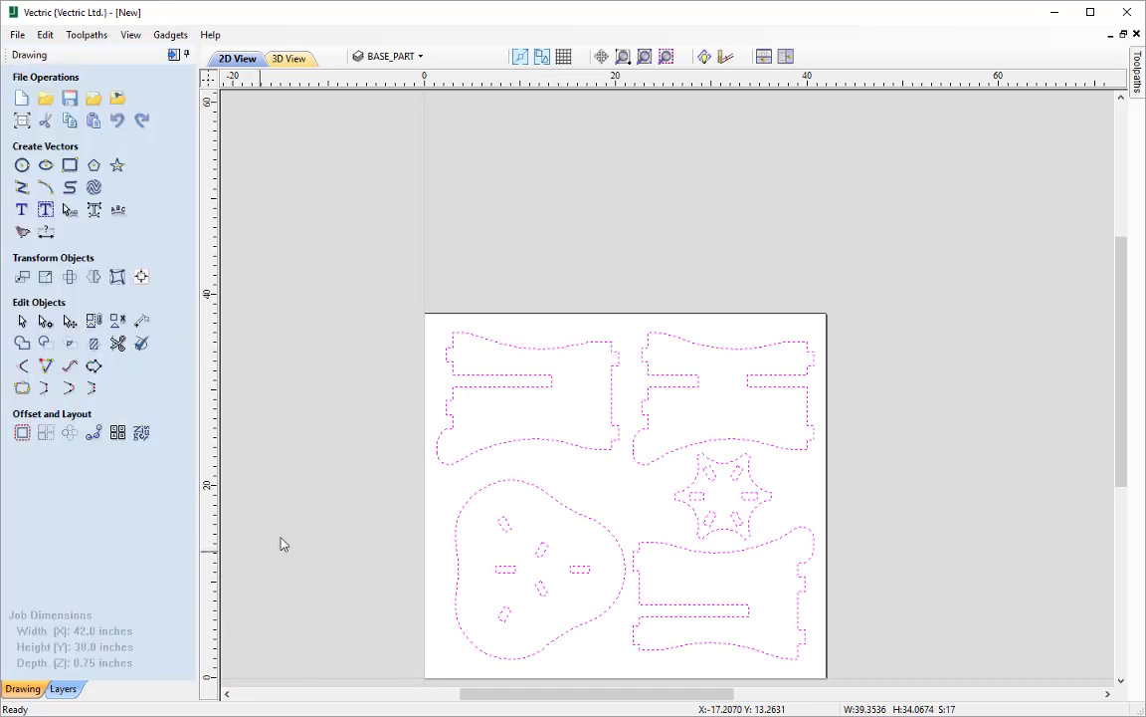
{"action": "left_click", "coordinate": [643, 59]}
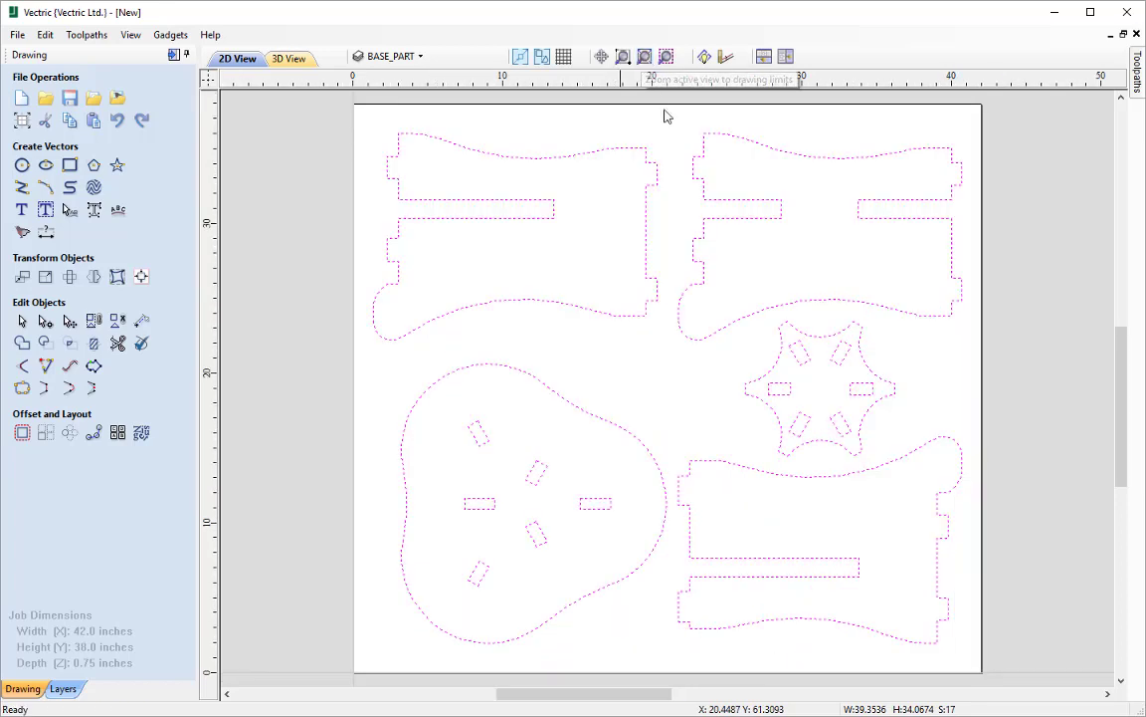
{"action": "left_click", "coordinate": [641, 385]}
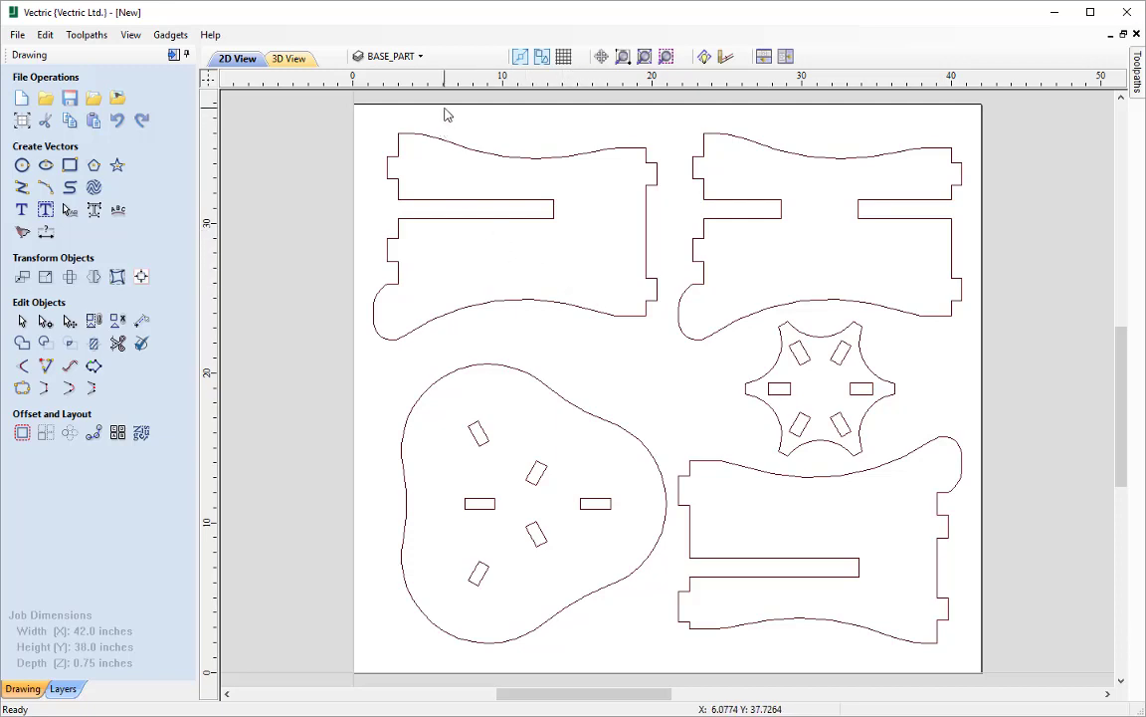
- Delete the empty layer 0 from the layer list
{"action": "left_click", "coordinate": [402, 57]}
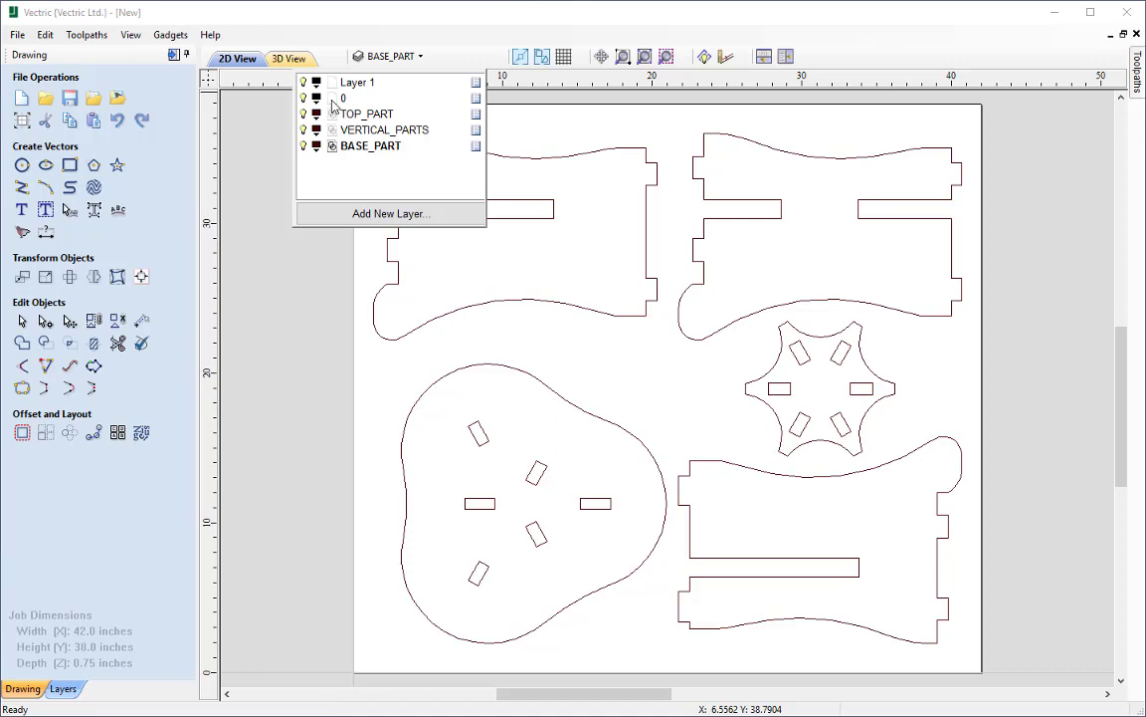
{"action": "right_click", "coordinate": [333, 104]}
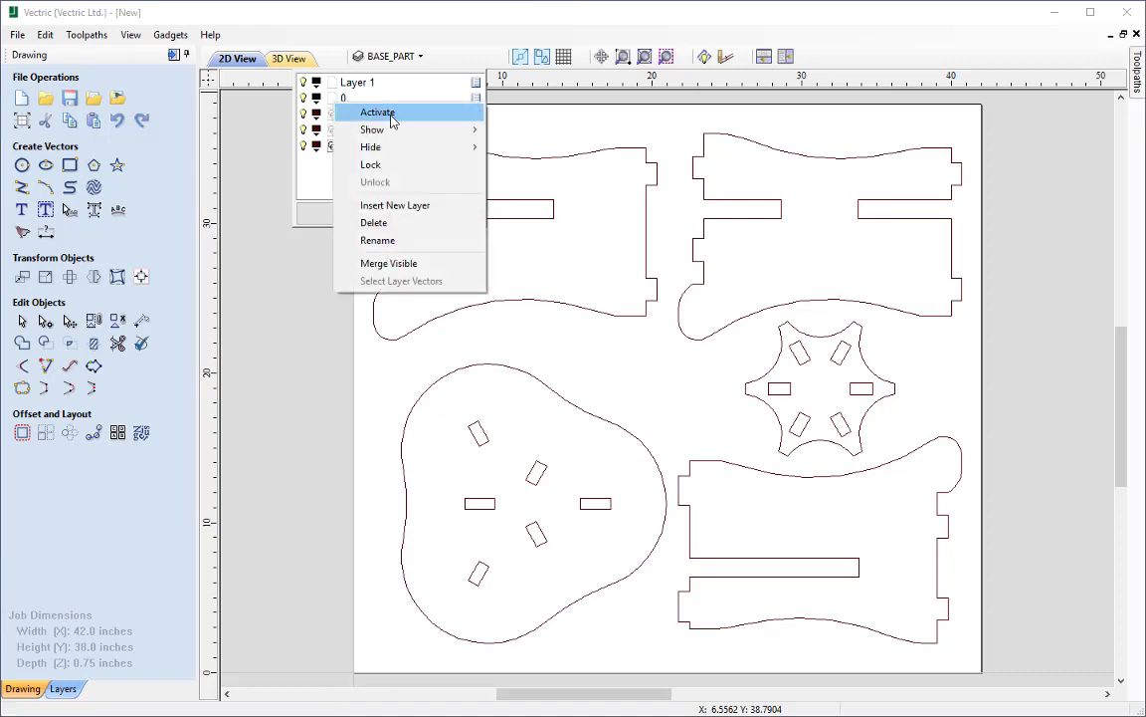
{"action": "left_click", "coordinate": [398, 223]}
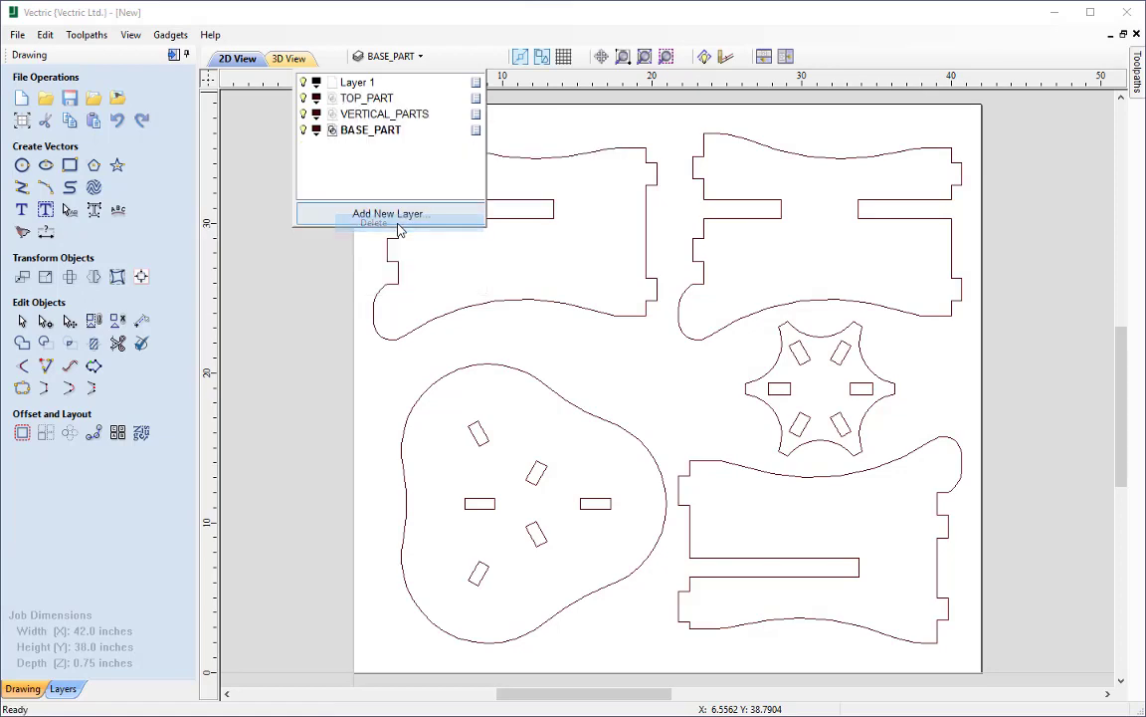
- Select the vectors on BASE_PART, VERTICAL_PARTS and TOP_PART in turn, leaving TOP_PART as the active layer with nothing selected
{"action": "left_click", "coordinate": [333, 137]}
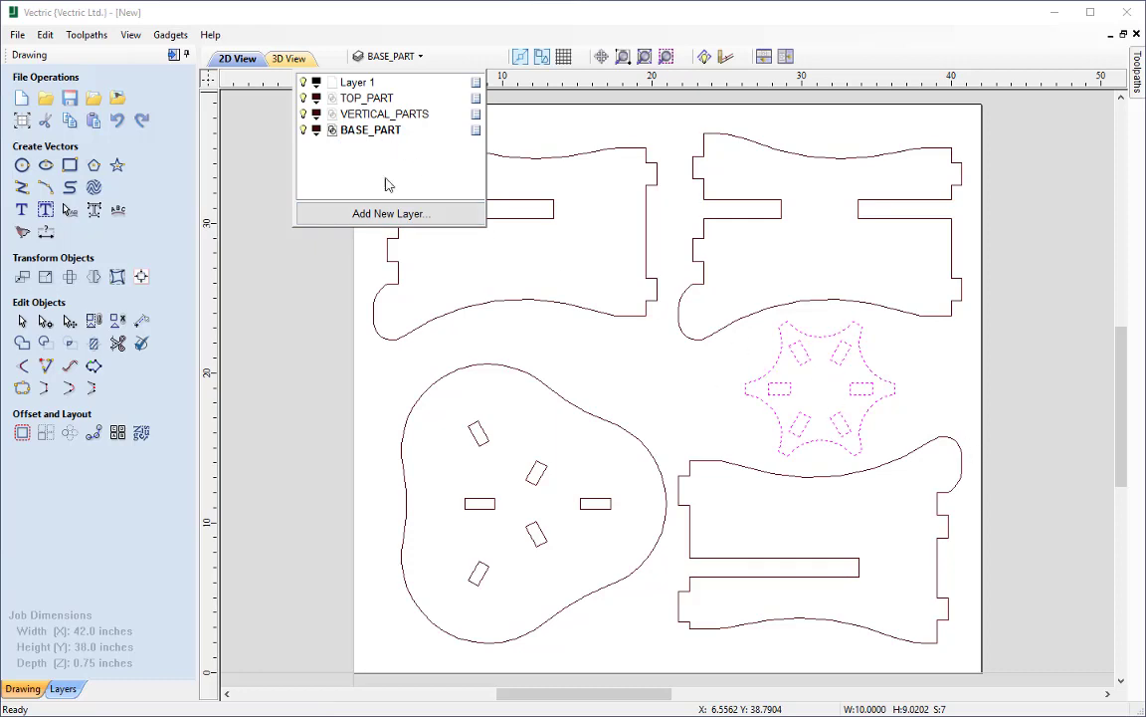
{"action": "left_click", "coordinate": [330, 115]}
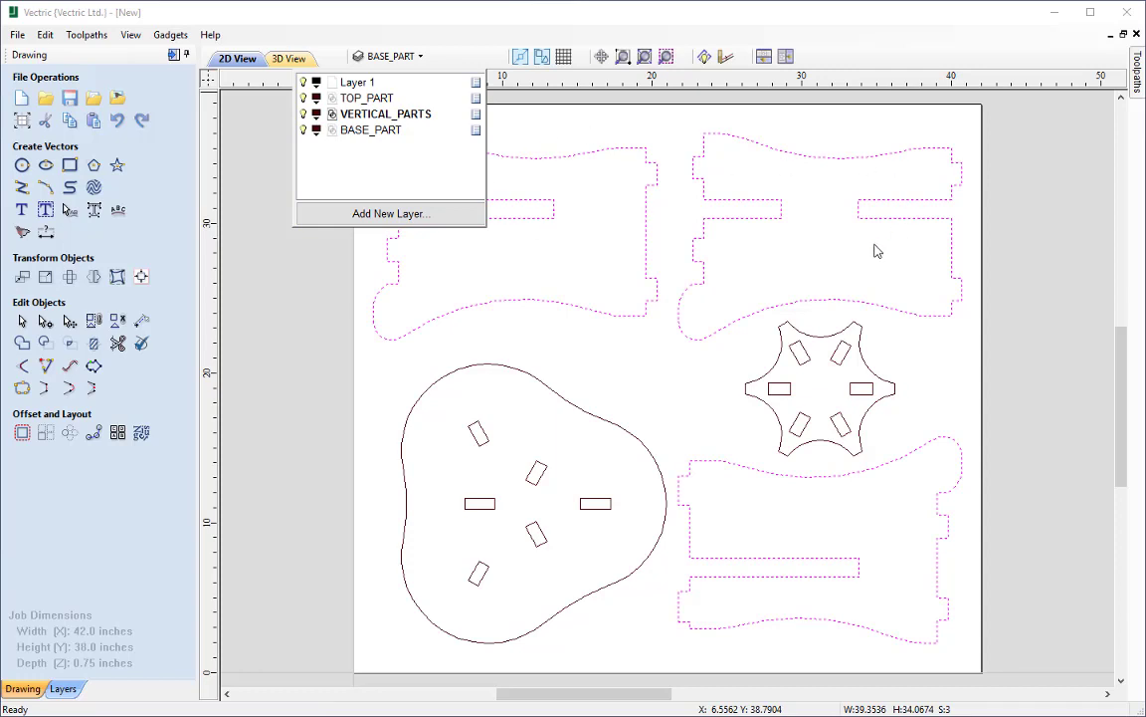
{"action": "left_click", "coordinate": [332, 98]}
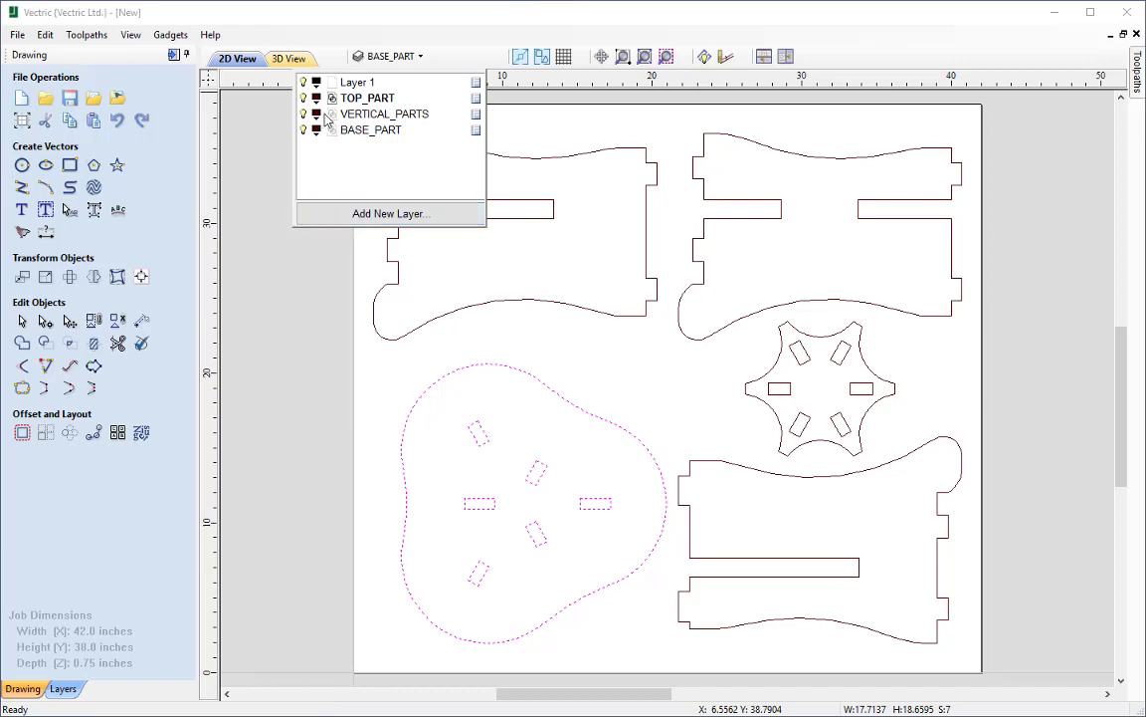
{"action": "left_click", "coordinate": [333, 104]}
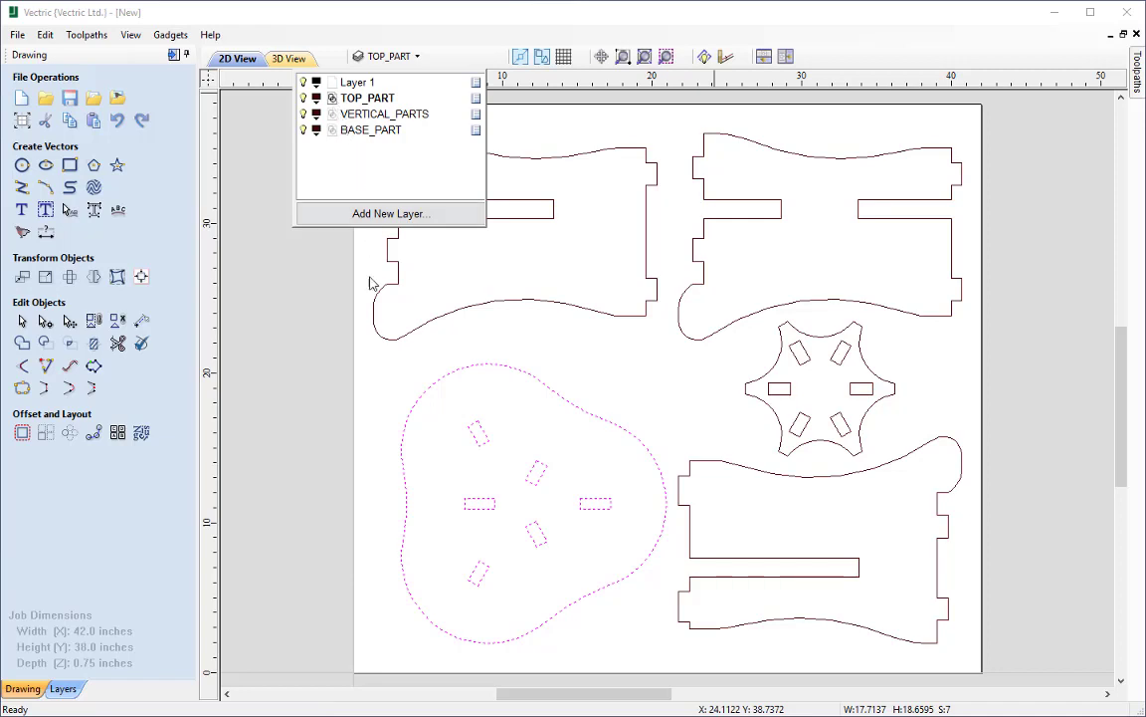
{"action": "left_click", "coordinate": [388, 362]}
{"action": "left_click", "coordinate": [388, 362]}
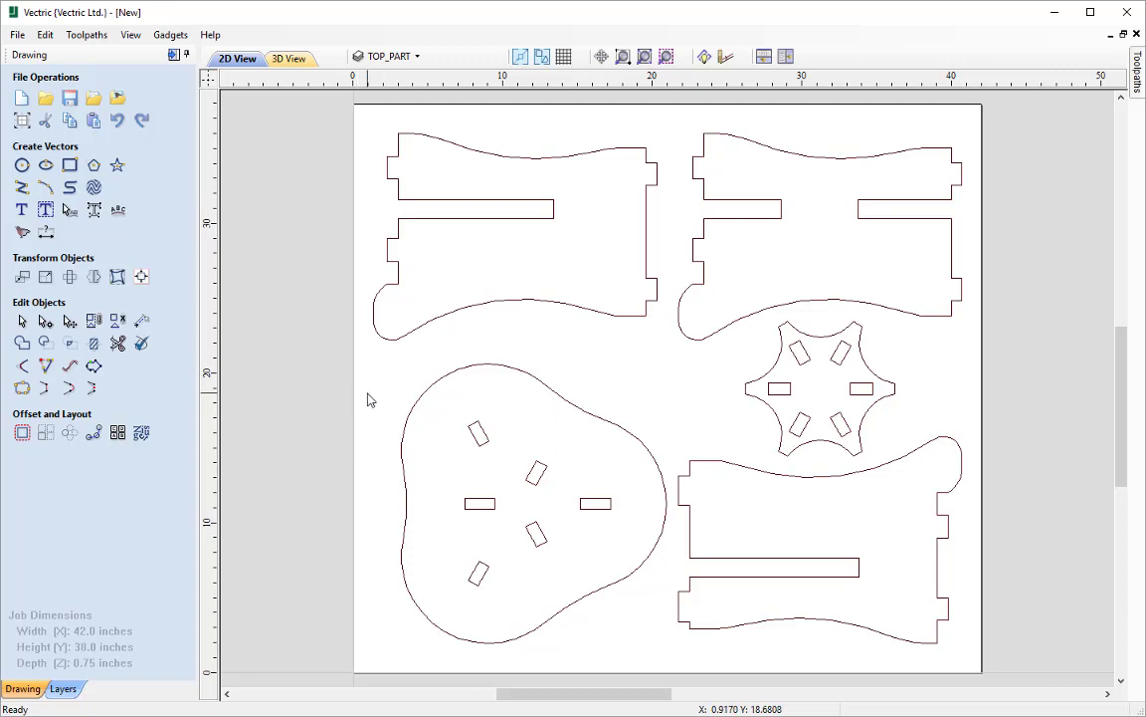
- Switch to Photos to examine the assembled table in 3LegTable.JPG, and return to the Vectric drawing
{"action": "key", "text": "alt+Tab"}
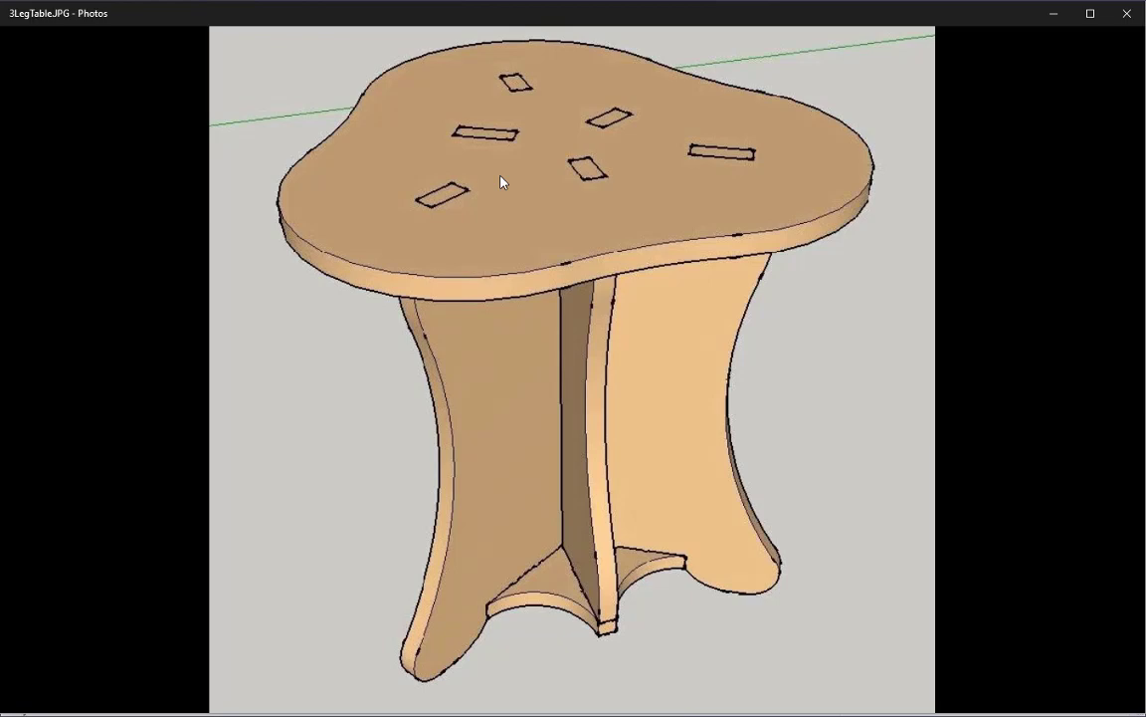
{"action": "left_click", "coordinate": [1056, 16]}
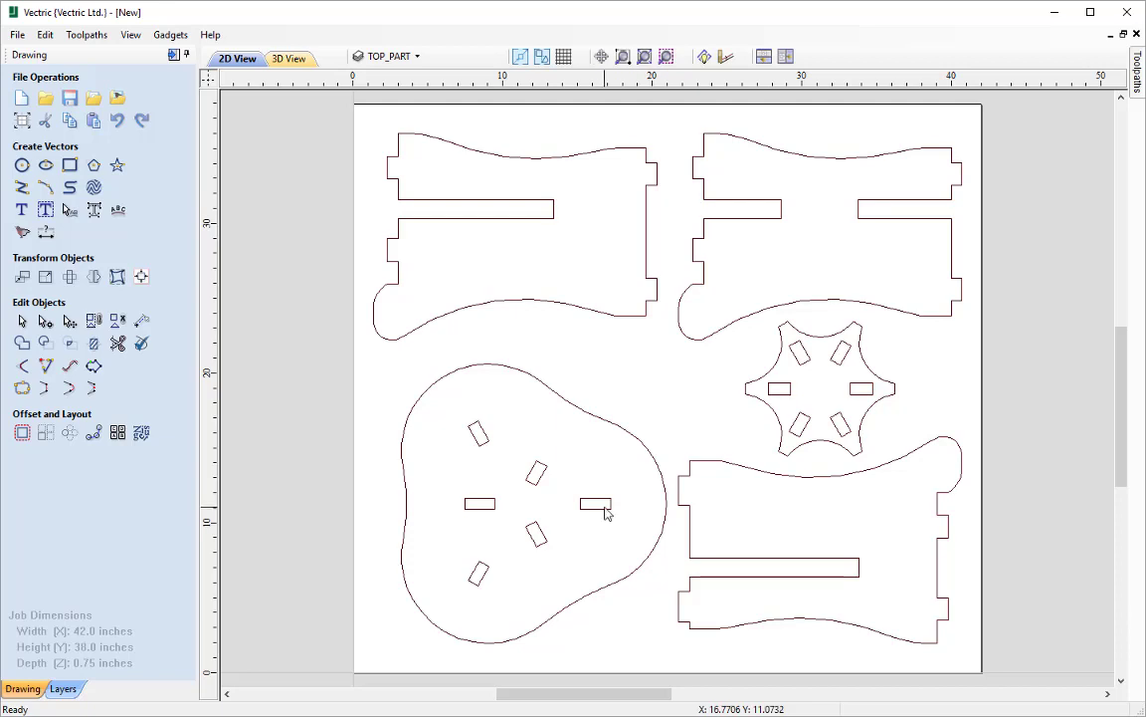
- Measure the short edge of the upper inner angled slot in the tabletop between its two corner points
{"action": "left_click", "coordinate": [606, 510]}
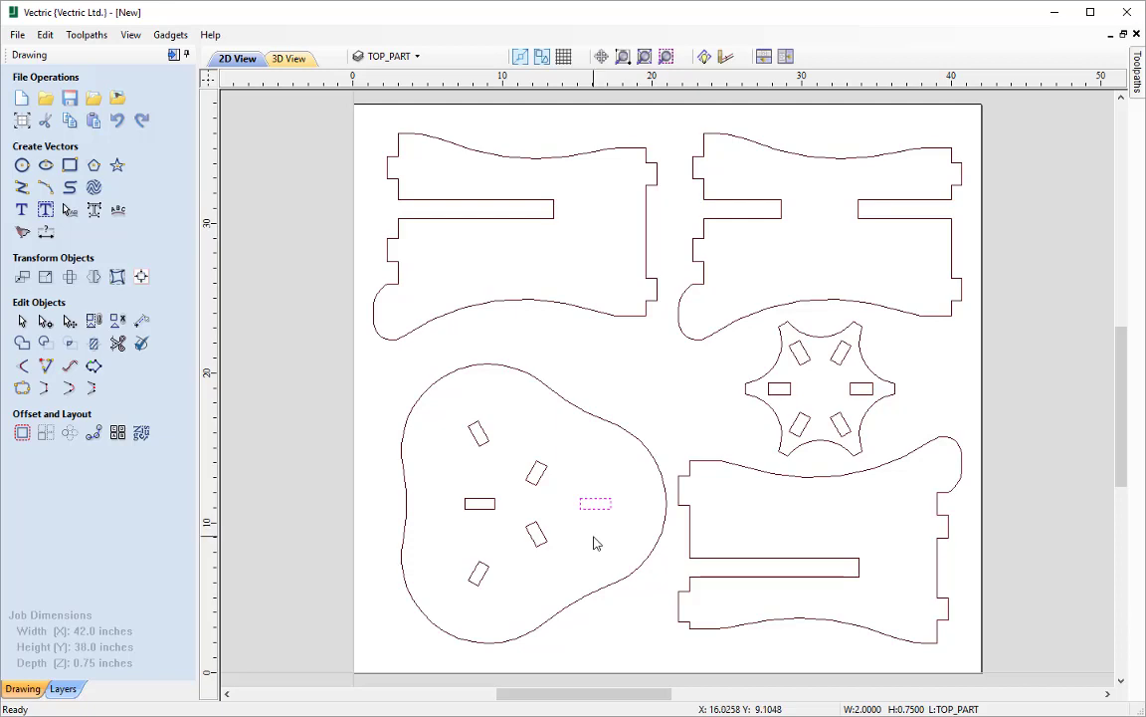
{"action": "left_click", "coordinate": [543, 477]}
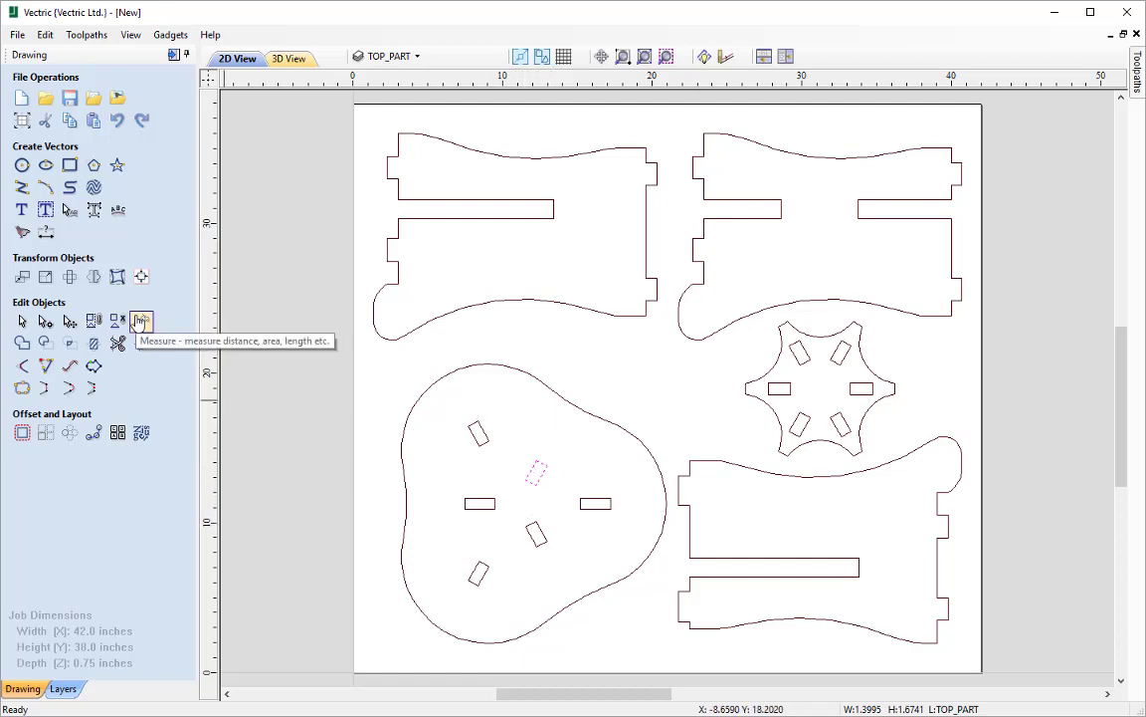
{"action": "left_click", "coordinate": [143, 322]}
{"action": "scroll", "coordinate": [477, 453], "scroll_direction": "up", "scroll_amount": 5}
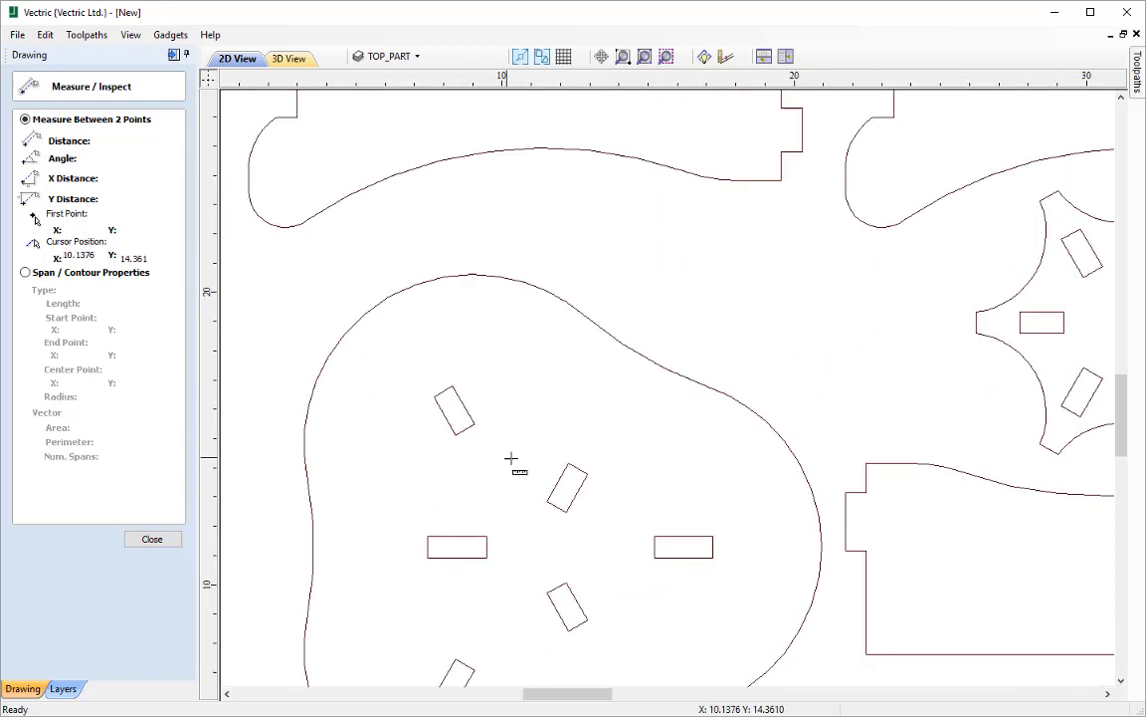
{"action": "scroll", "coordinate": [573, 519], "scroll_direction": "up", "scroll_amount": 1}
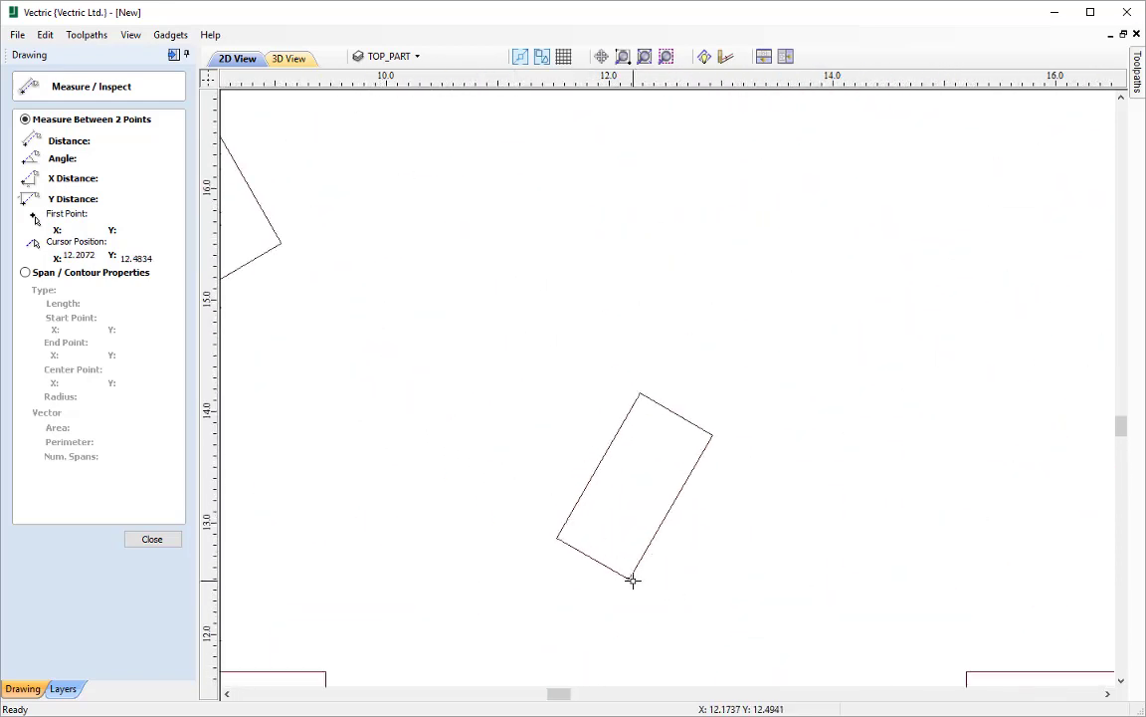
{"action": "left_click_drag", "start_coordinate": [632, 579], "coordinate": [555, 541]}
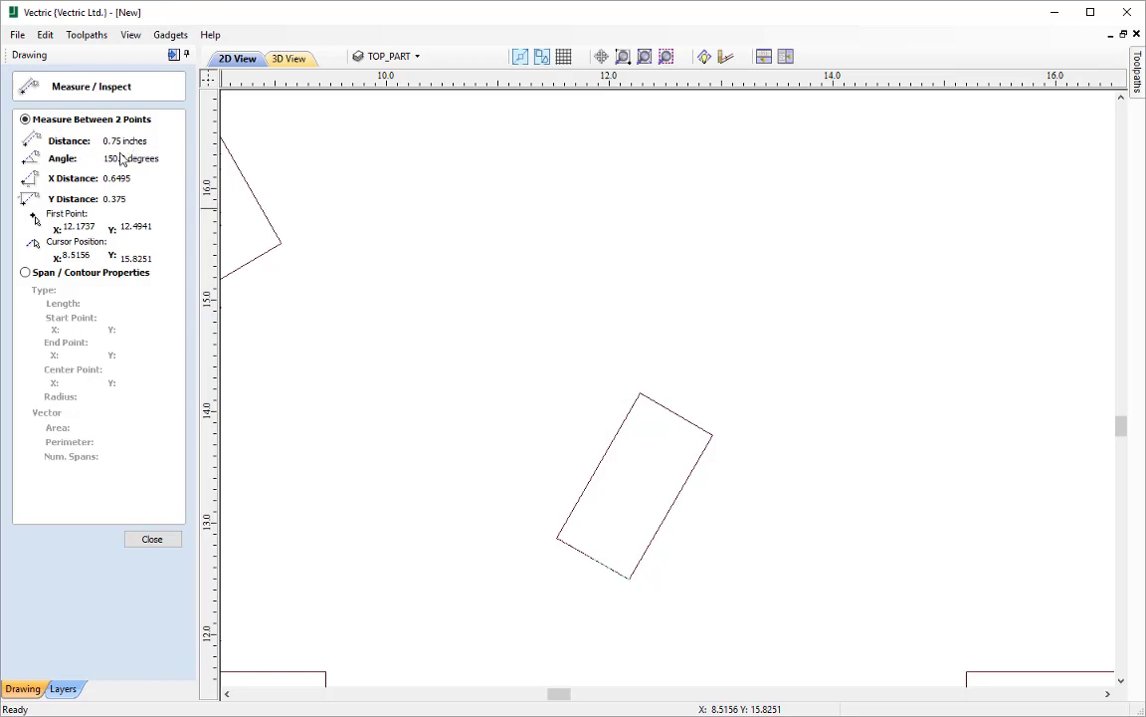
{"action": "left_click", "coordinate": [154, 542]}
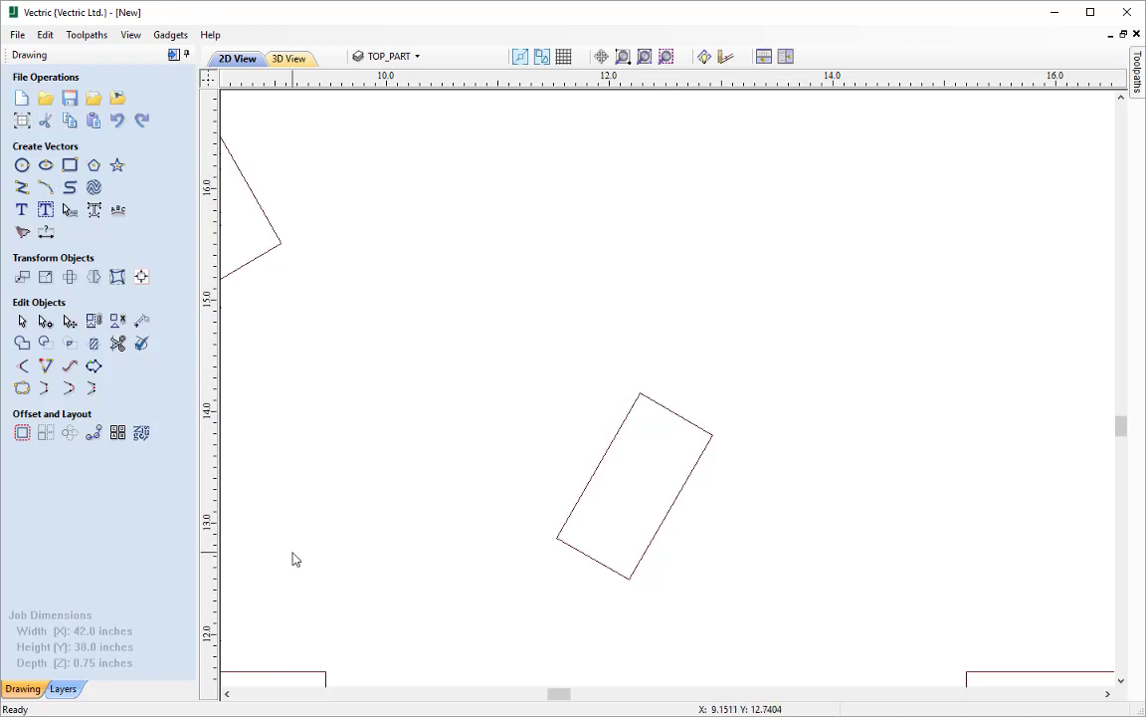
- Draw a 0.25 inch diameter circle inside the tabletop's left horizontal slot
{"action": "key", "text": "F3"}
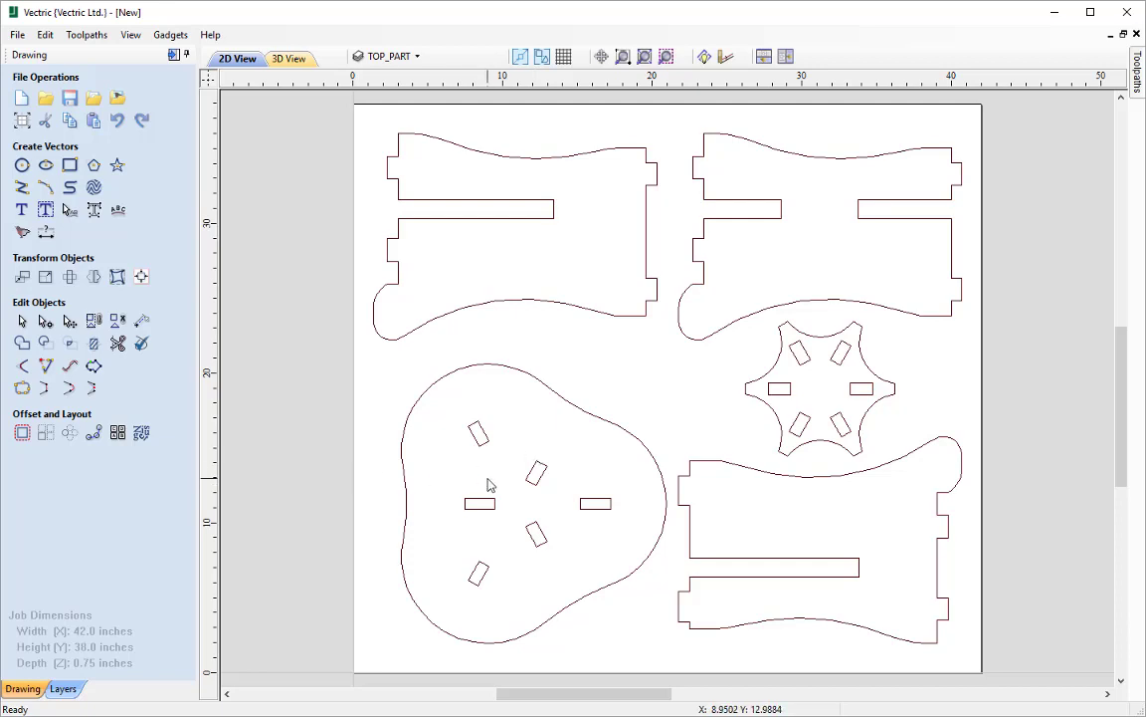
{"action": "scroll", "coordinate": [473, 505], "scroll_direction": "up", "scroll_amount": 2}
{"action": "scroll", "coordinate": [476, 507], "scroll_direction": "up", "scroll_amount": 5}
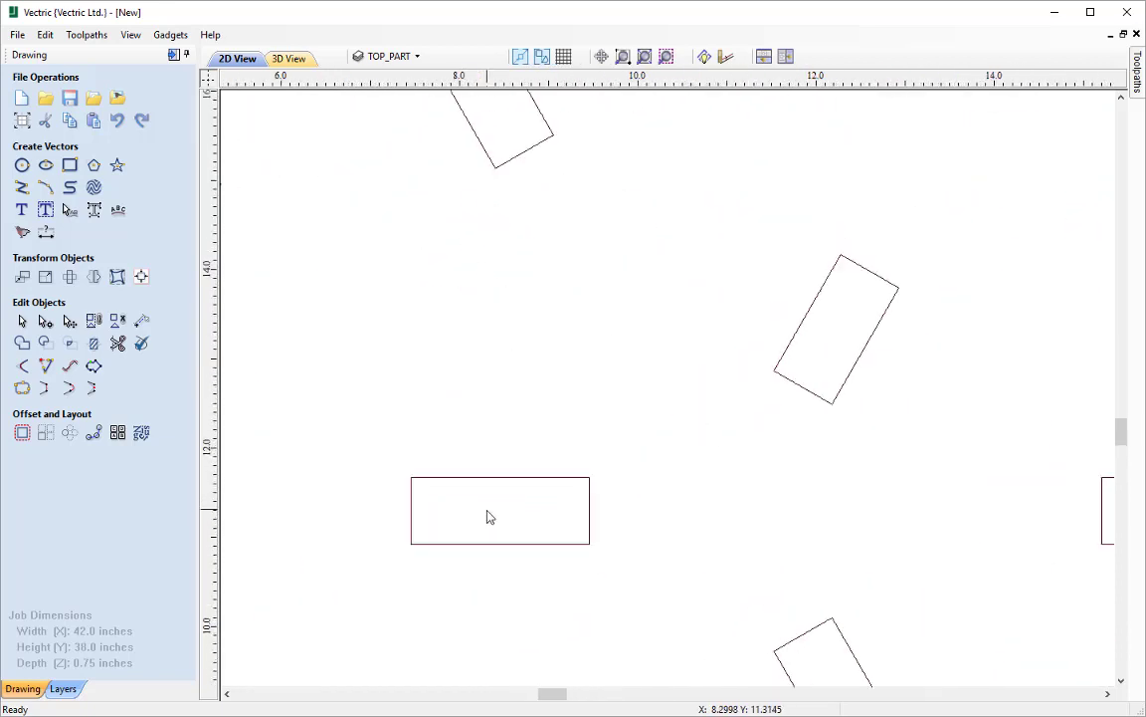
{"action": "middle_click_drag", "start_coordinate": [488, 522], "coordinate": [602, 428]}
{"action": "scroll", "coordinate": [606, 426], "scroll_direction": "up", "scroll_amount": 1}
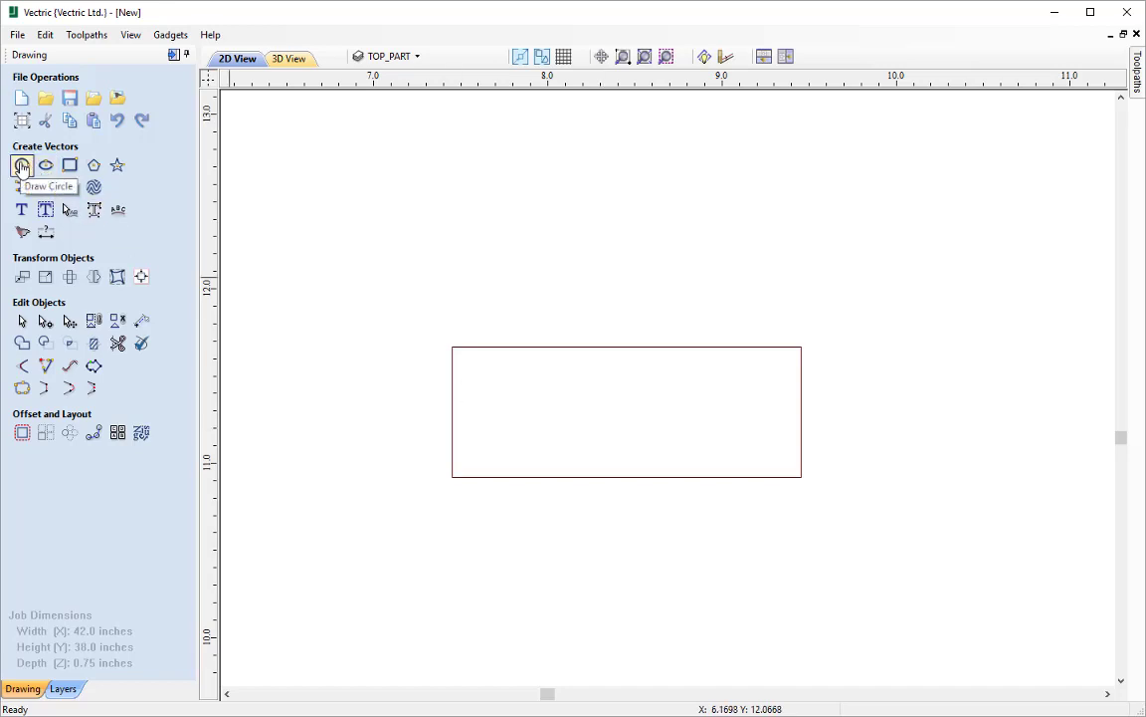
{"action": "left_click", "coordinate": [21, 166]}
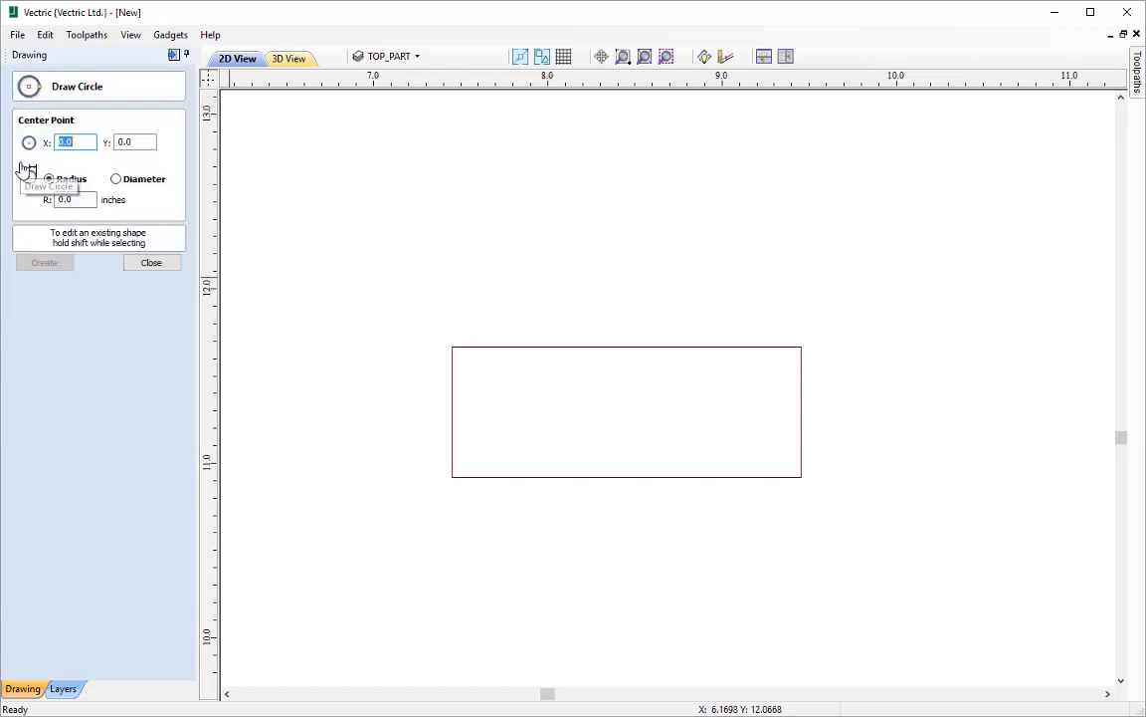
{"action": "left_click", "coordinate": [117, 179]}
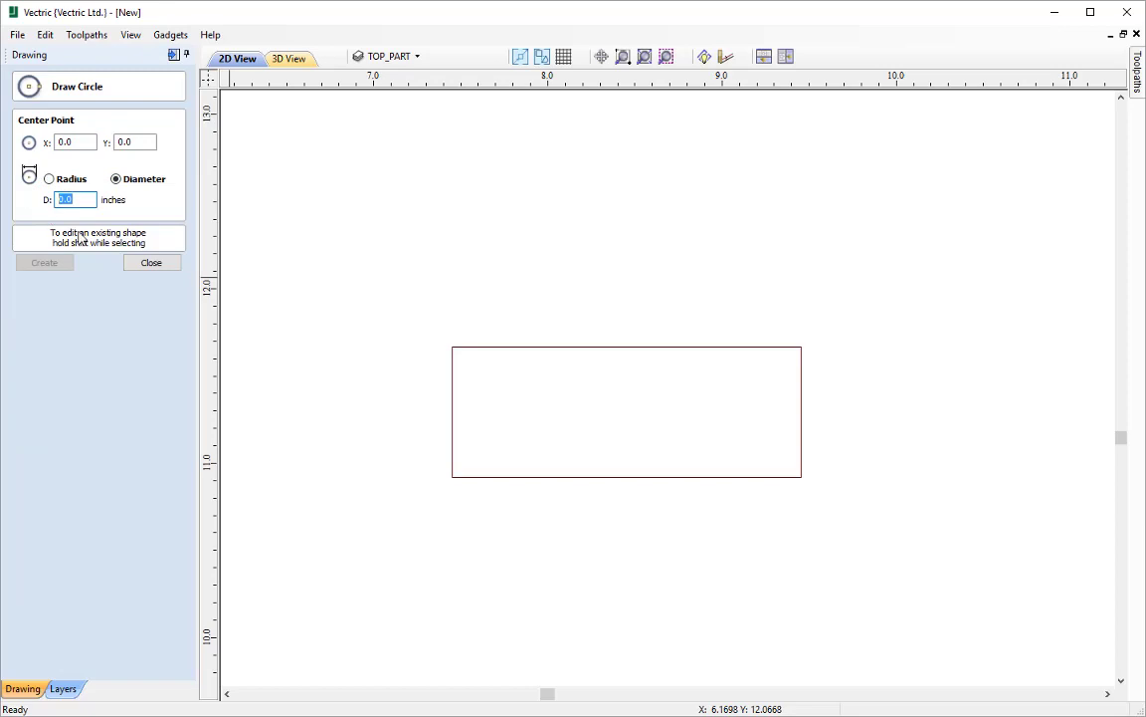
{"action": "type", "text": "0.25"}
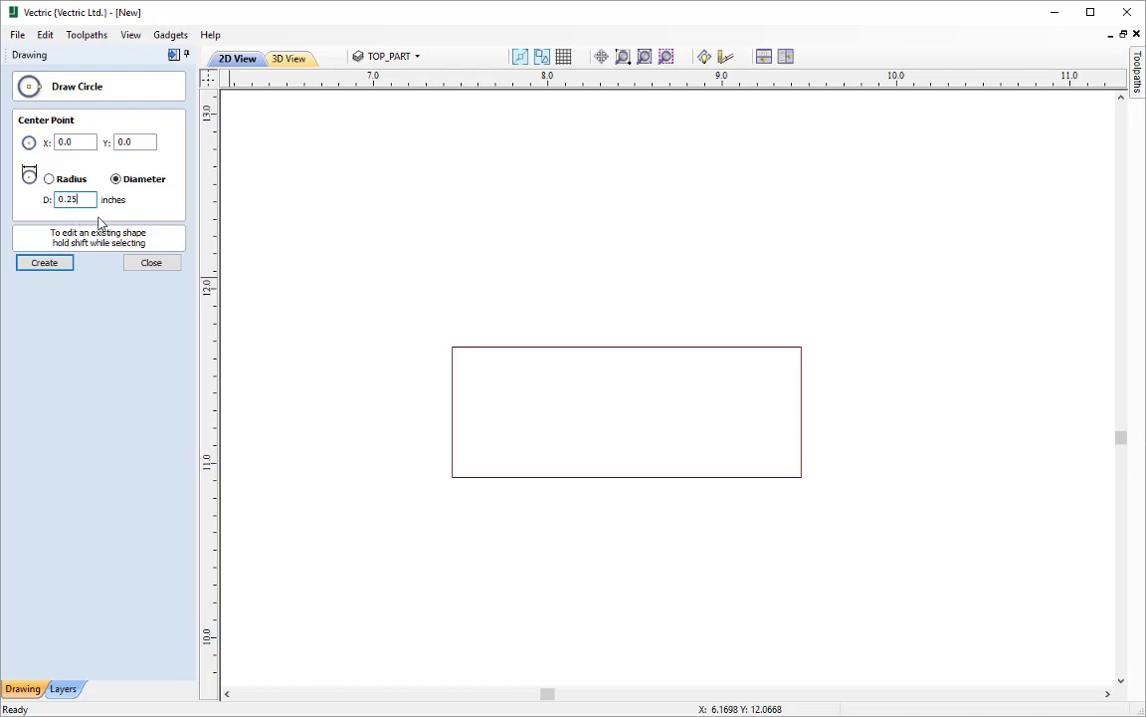
{"action": "left_click", "coordinate": [576, 381]}
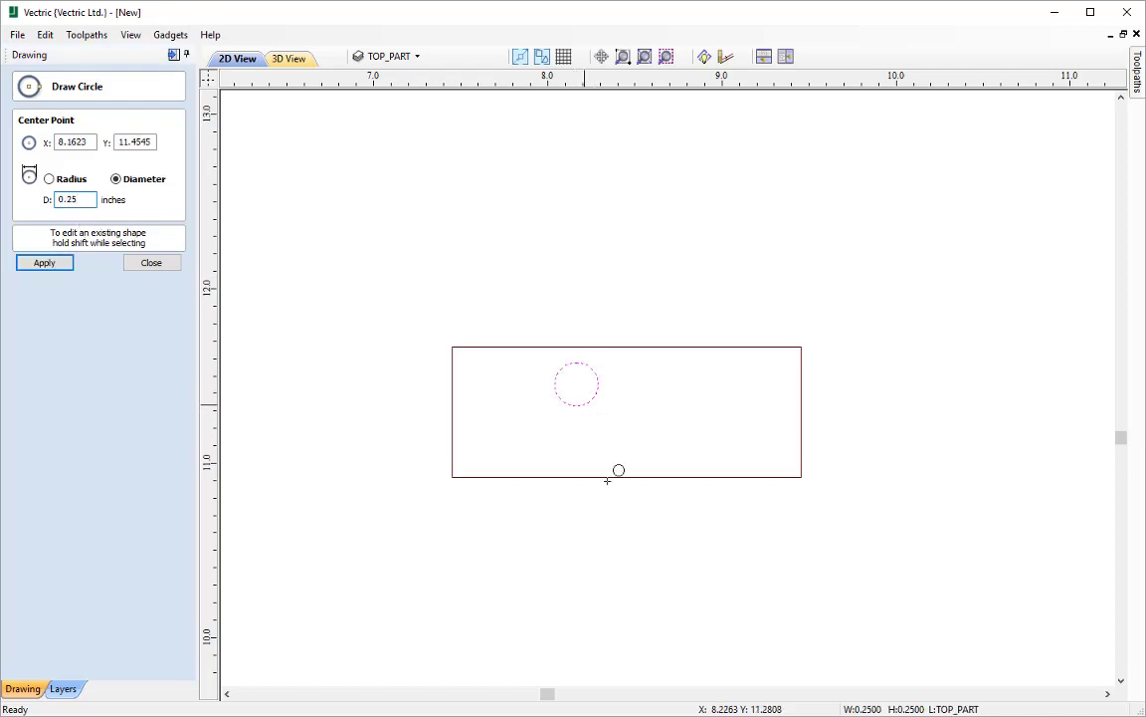
{"action": "left_click", "coordinate": [152, 262]}
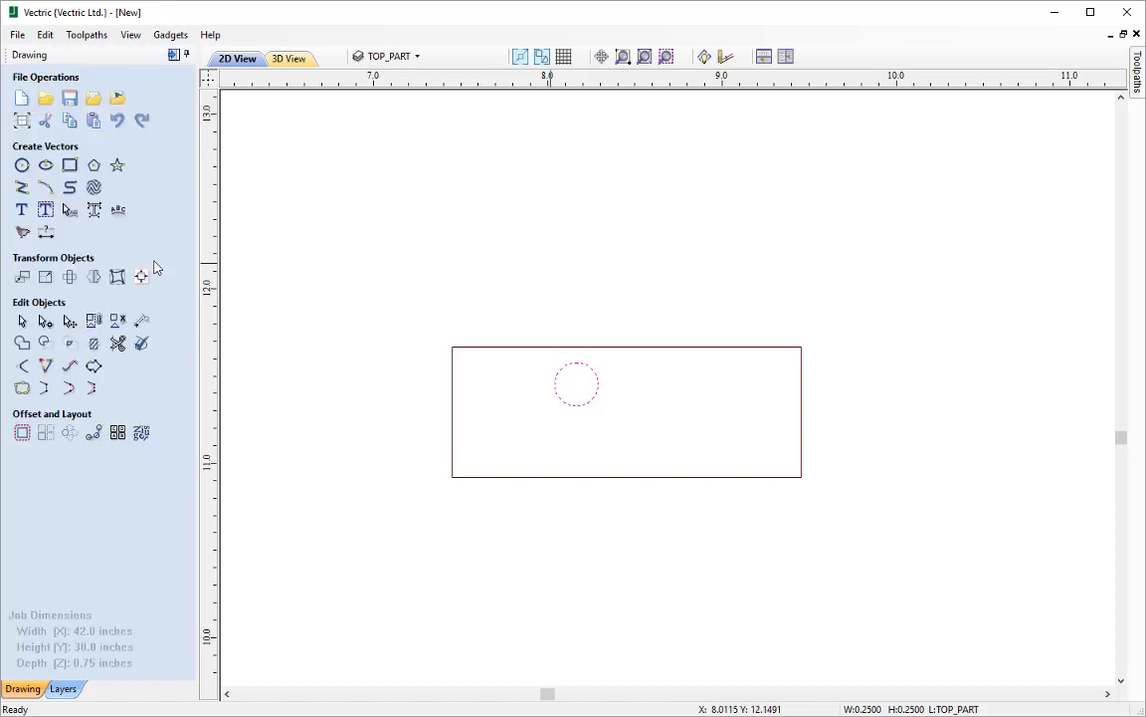
- Move the circle into the slot's upper-left corner so it sits against both edges, and clear the selection
{"action": "left_click", "coordinate": [575, 407]}
{"action": "left_click_drag", "start_coordinate": [579, 379], "coordinate": [475, 367]}
{"action": "scroll", "coordinate": [478, 367], "scroll_direction": "up", "scroll_amount": 3}
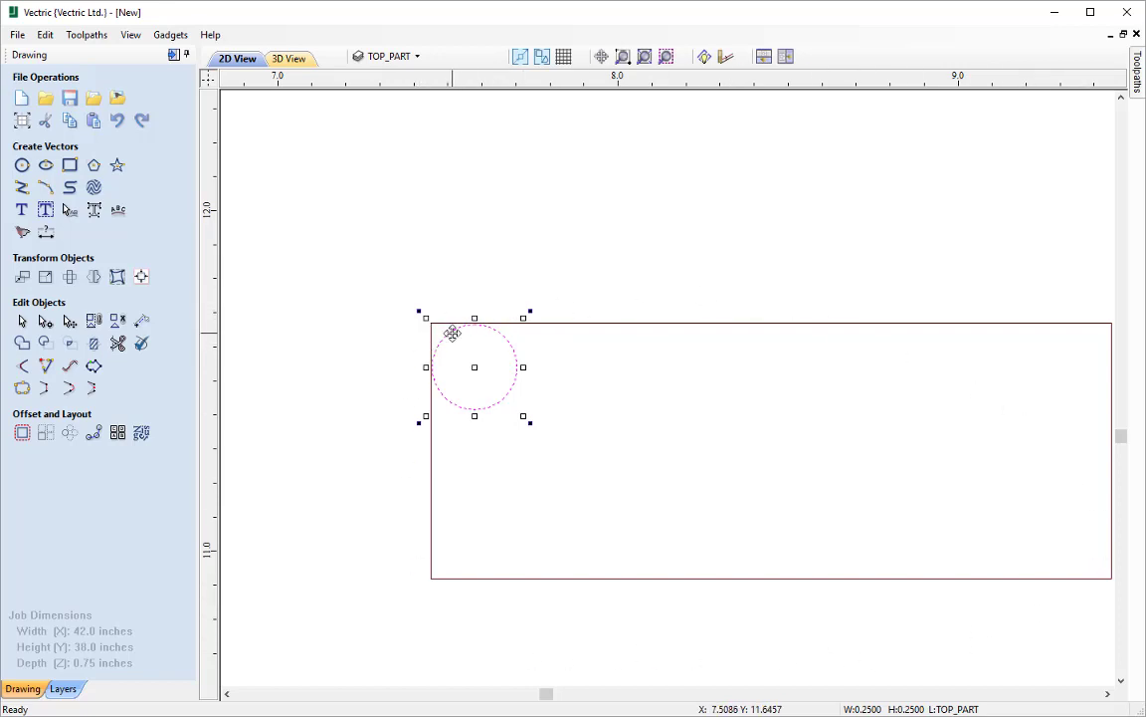
{"action": "left_click", "coordinate": [444, 301]}
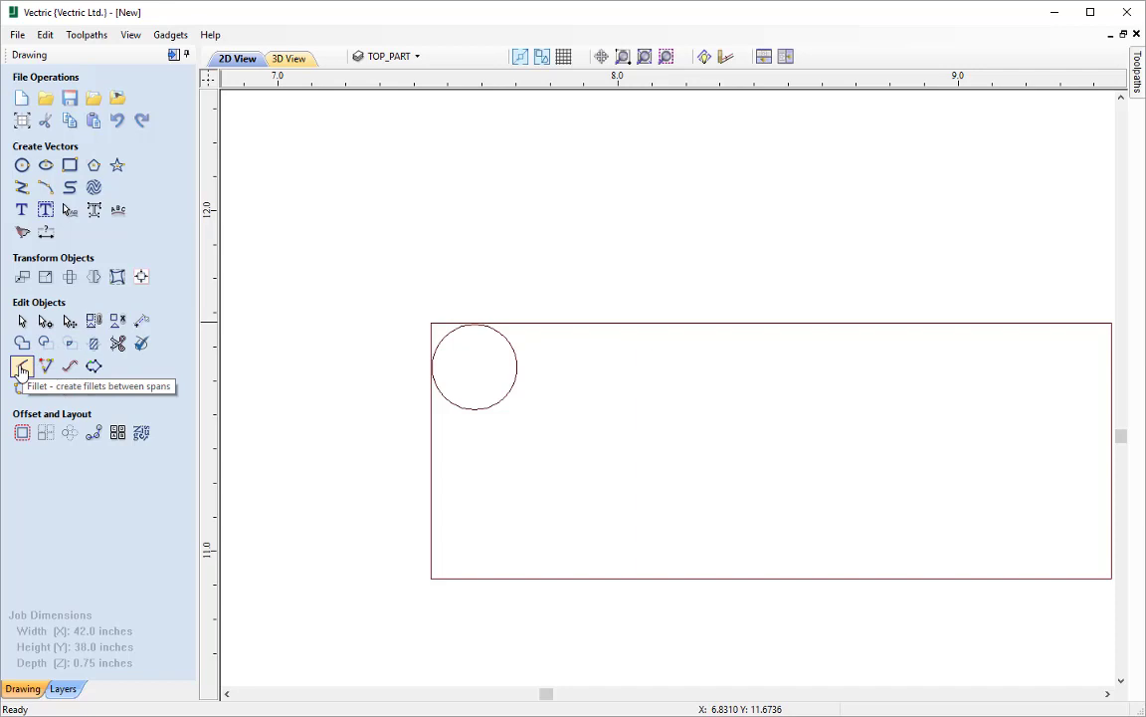
- Add dog-bone fillets with a 0.125 inch tool radius to all four corners of the left horizontal slot
{"action": "left_click", "coordinate": [21, 368]}
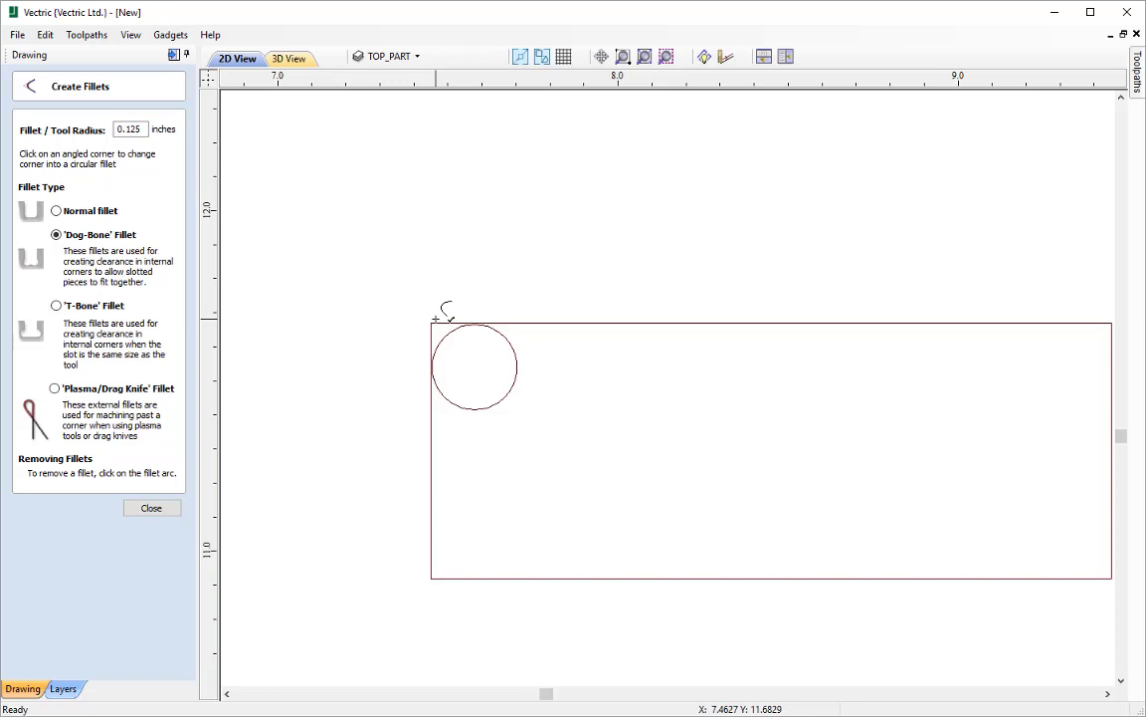
{"action": "left_click", "coordinate": [435, 319]}
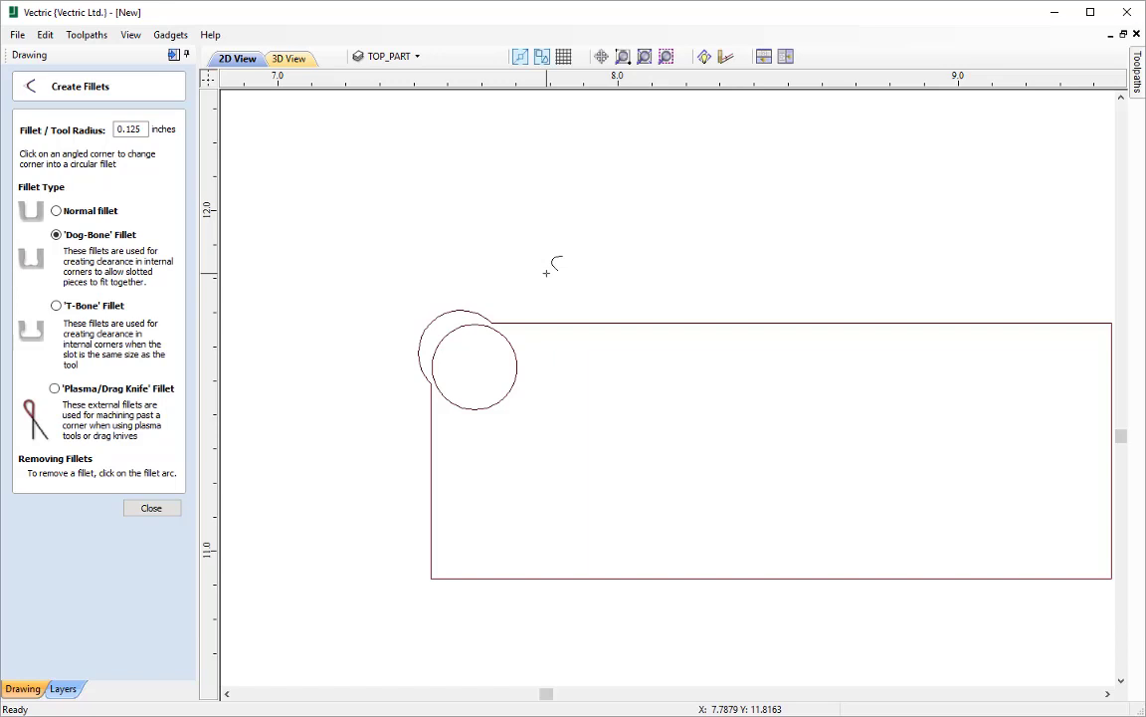
{"action": "left_click", "coordinate": [438, 569]}
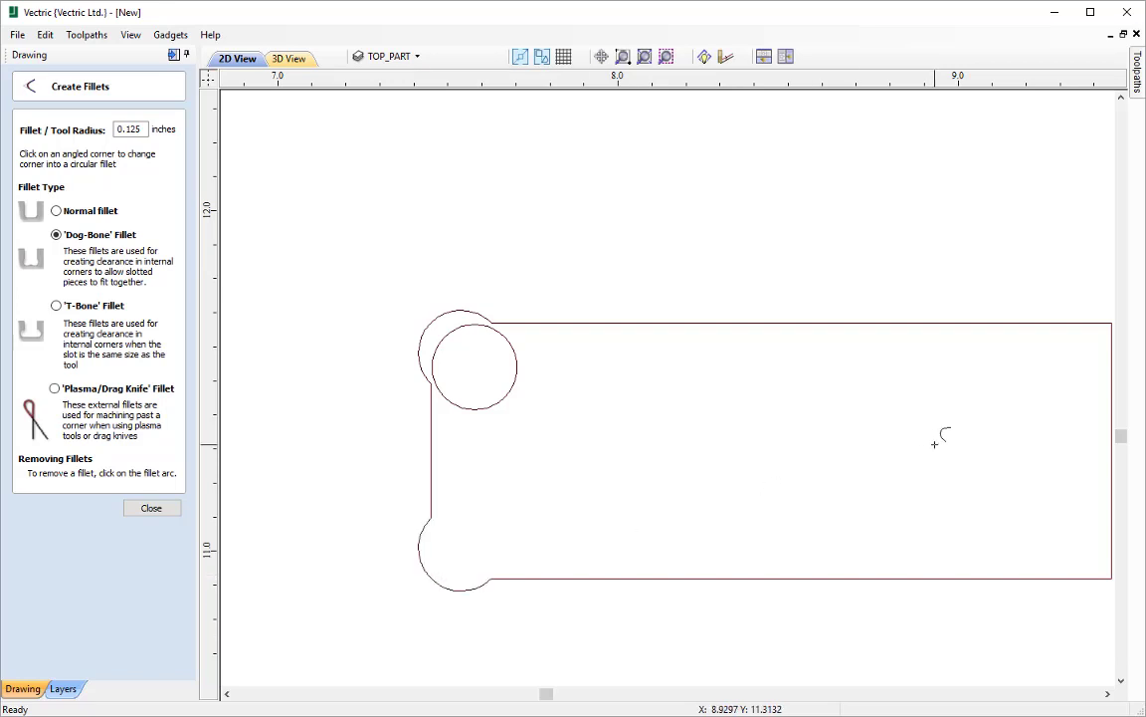
{"action": "middle_click_drag", "start_coordinate": [936, 442], "coordinate": [819, 440]}
{"action": "left_click", "coordinate": [999, 572]}
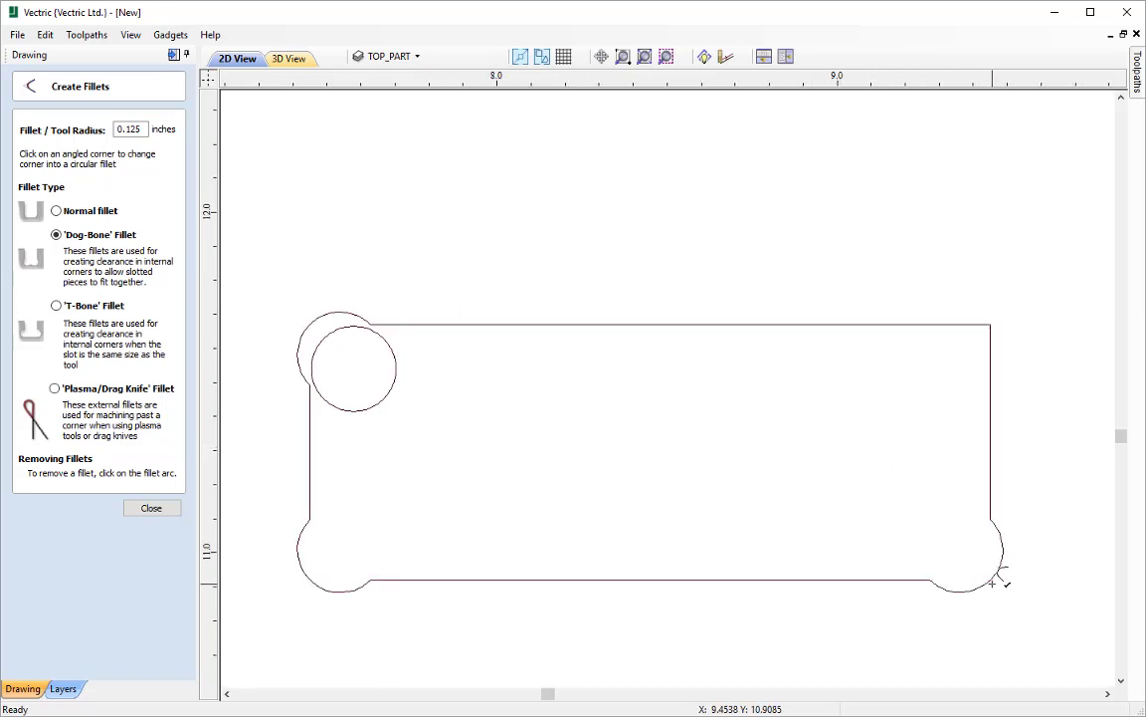
{"action": "left_click", "coordinate": [999, 319]}
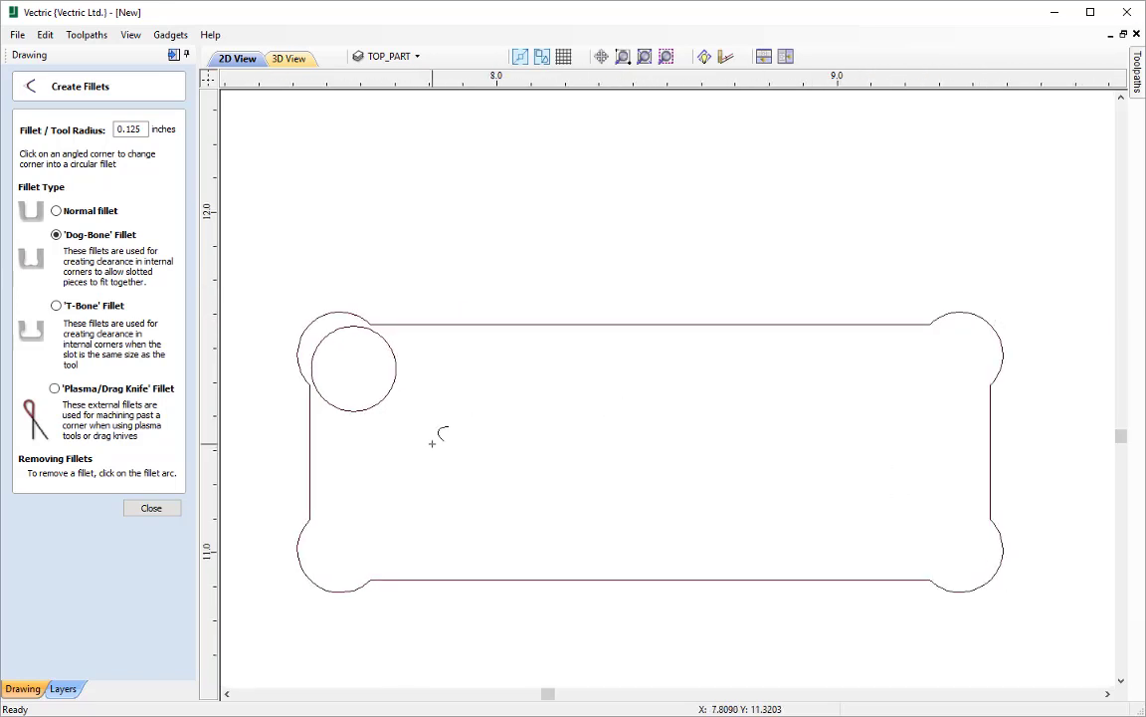
{"action": "left_click", "coordinate": [151, 507]}
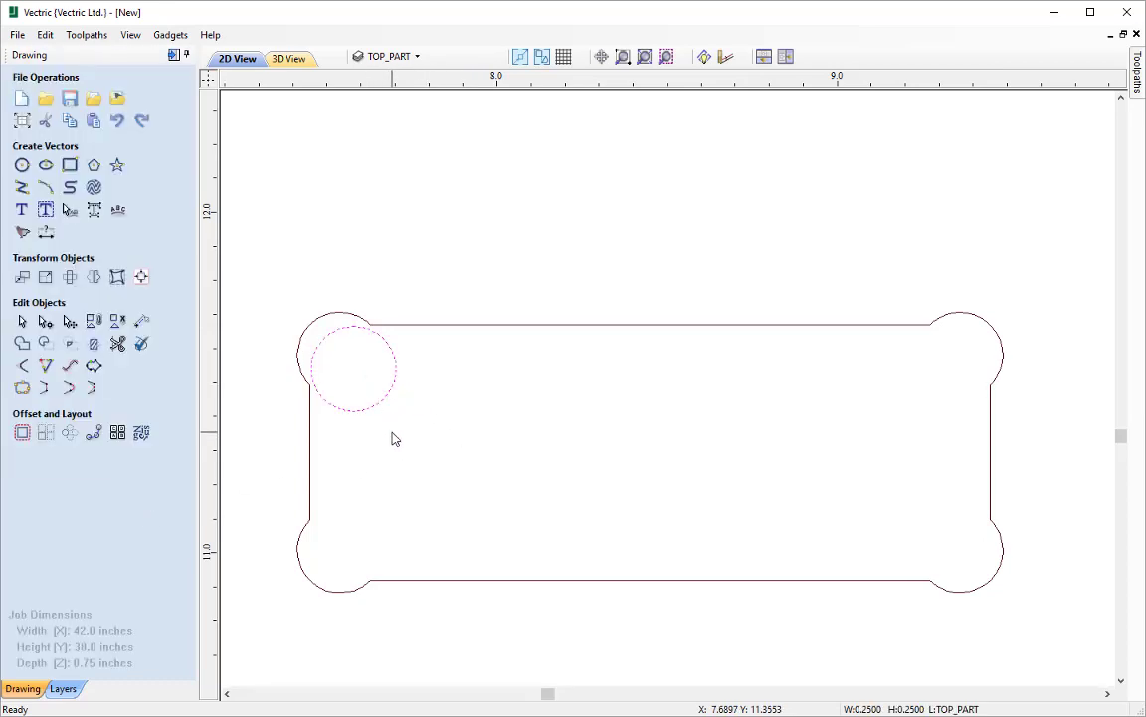
- Delete the 0.25 inch reference circle from the filleted slot
{"action": "key", "text": "Delete"}
{"action": "scroll", "coordinate": [394, 439], "scroll_direction": "down", "scroll_amount": 8}
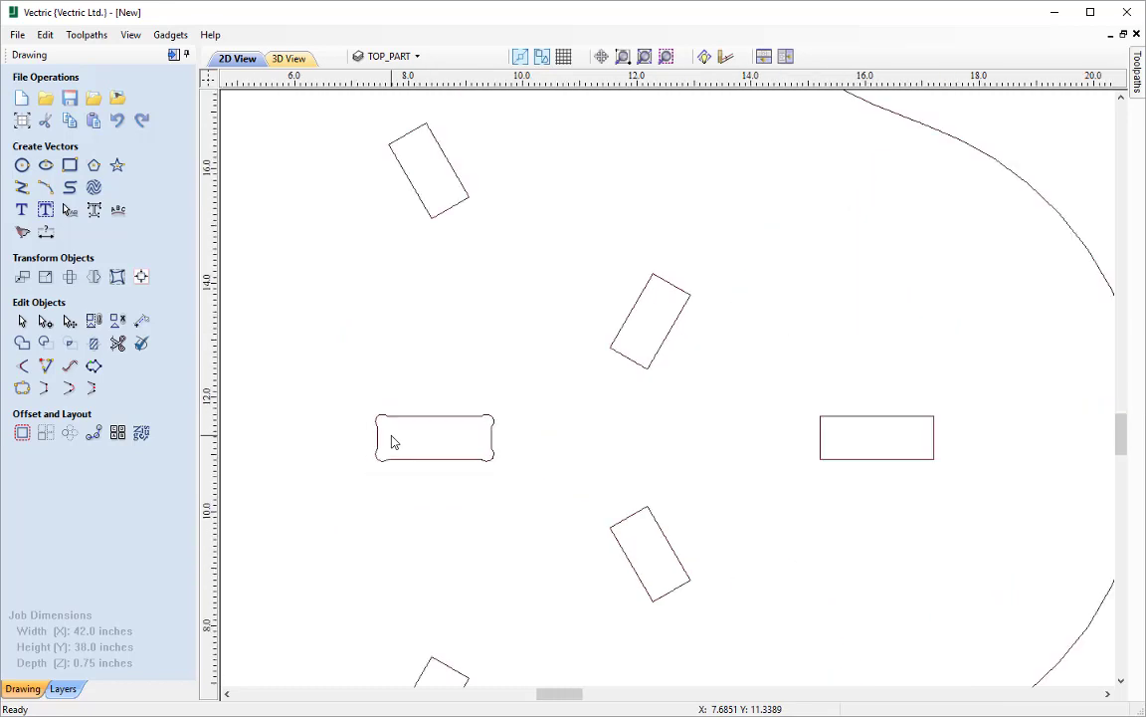
{"action": "scroll", "coordinate": [395, 442], "scroll_direction": "up", "scroll_amount": 1}
{"action": "middle_click_drag", "start_coordinate": [832, 438], "coordinate": [828, 432]}
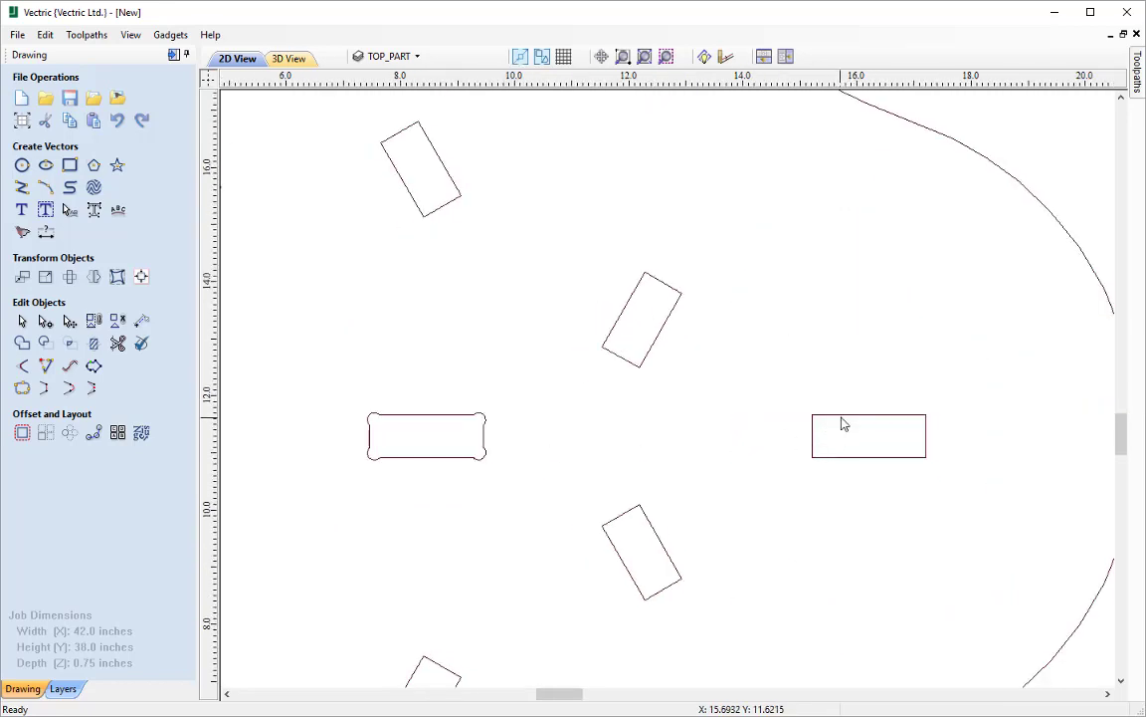
- Place a copy of the tabletop's plain right horizontal slot over the filleted left slot
{"action": "left_click", "coordinate": [842, 424]}
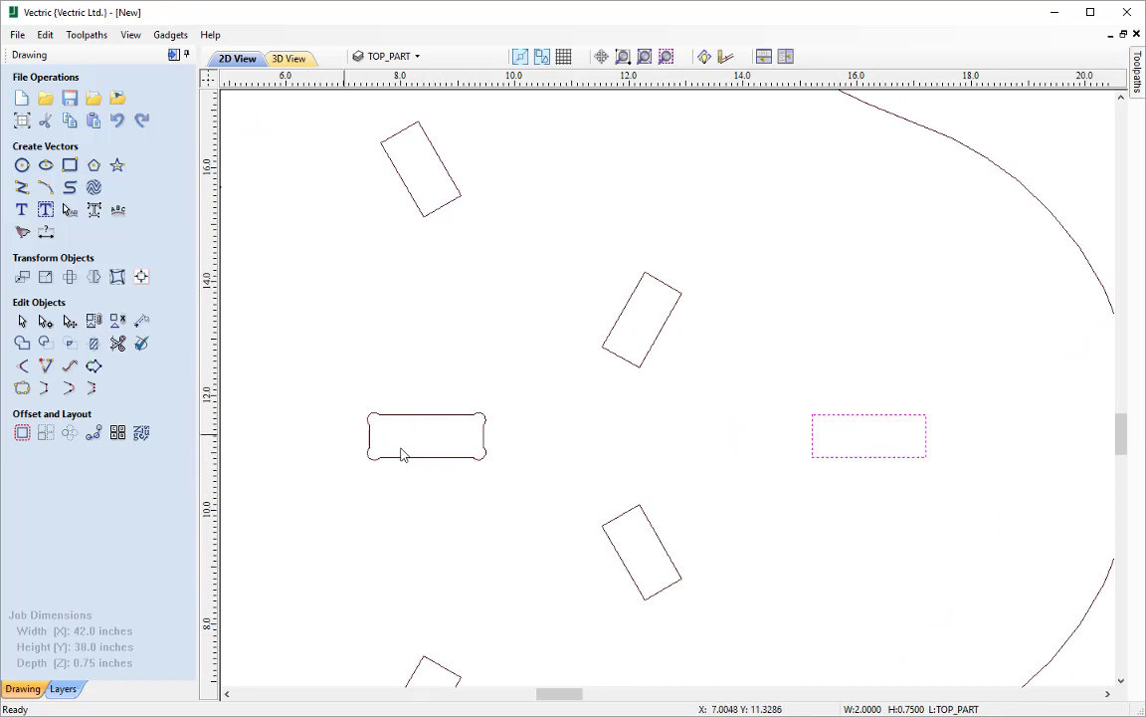
{"action": "left_click", "coordinate": [862, 459]}
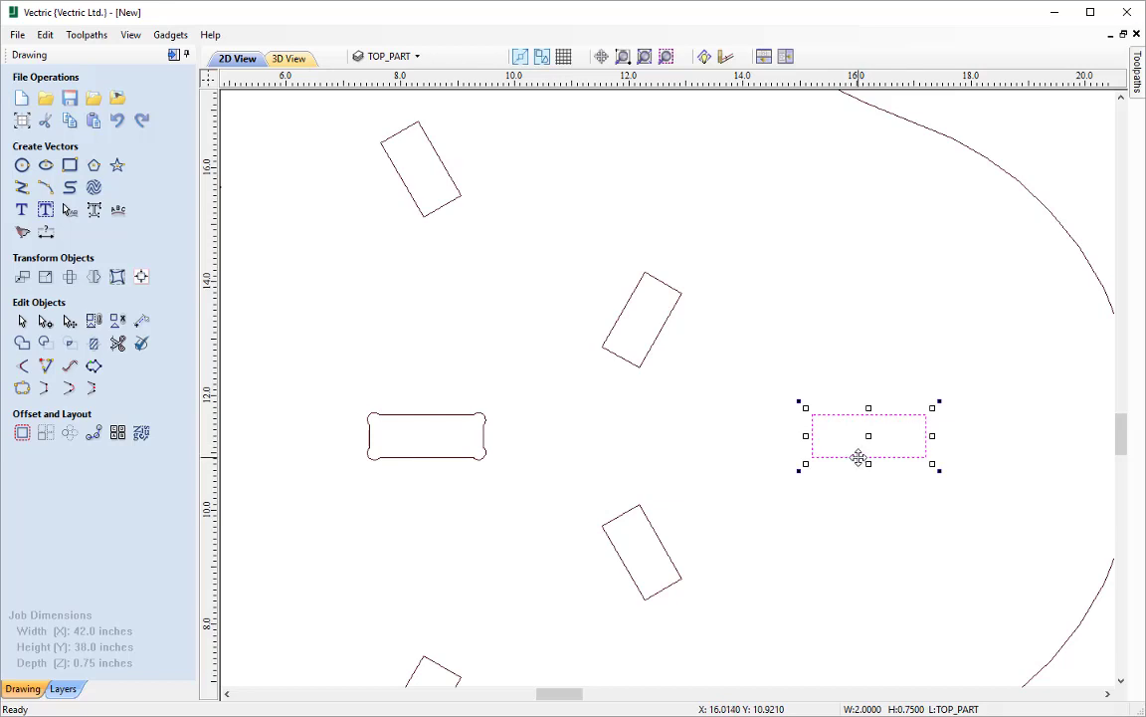
{"action": "left_click_drag", "start_coordinate": [858, 458], "coordinate": [416, 479]}
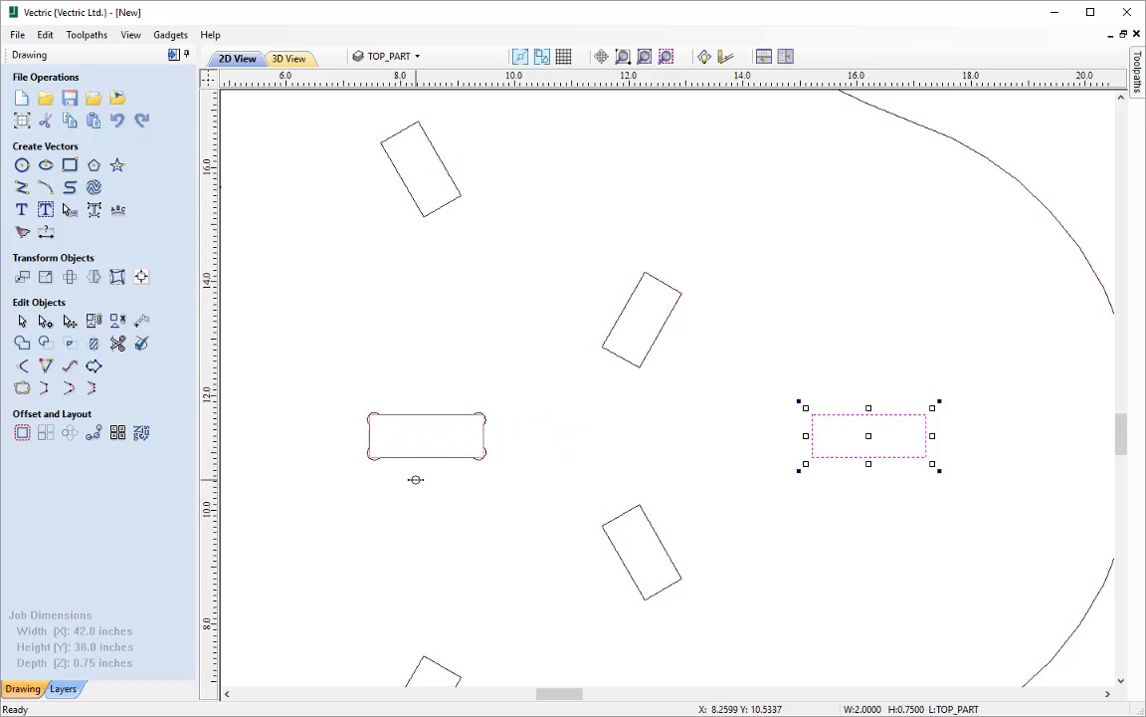
{"action": "left_click_drag", "start_coordinate": [416, 479], "coordinate": [416, 480]}
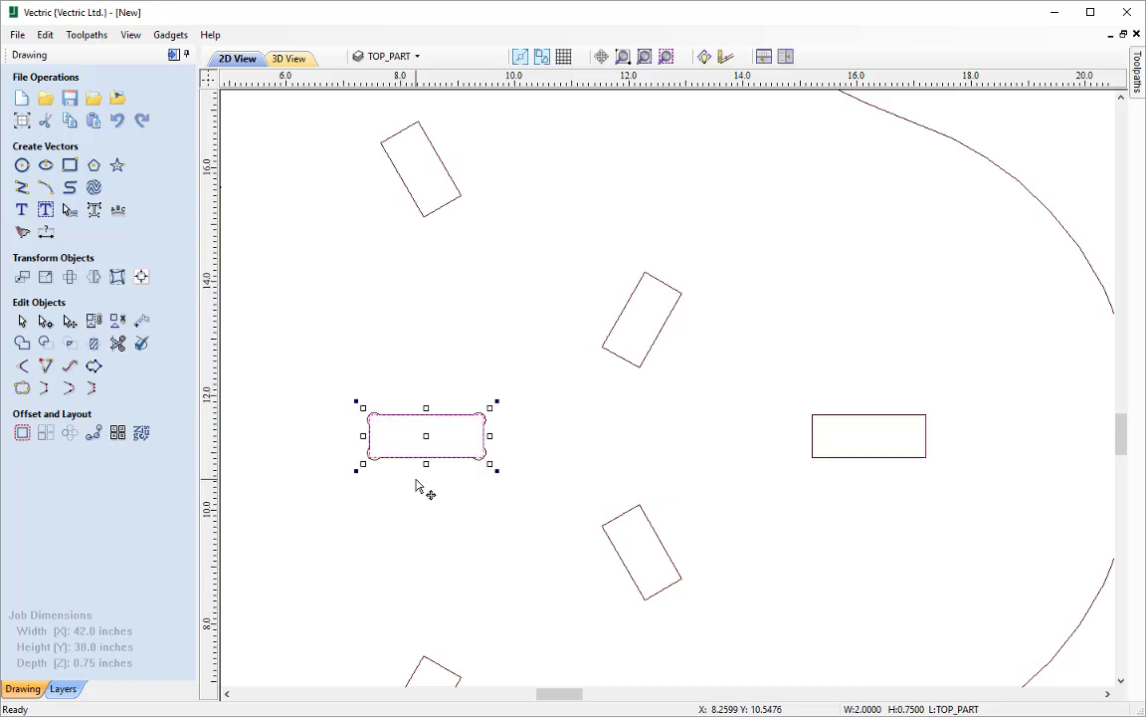
- Compare the overlaid square corner with the dog-bone fillet at the slot's upper left, and remove the overlaid copy
{"action": "scroll", "coordinate": [416, 477], "scroll_direction": "up", "scroll_amount": 5}
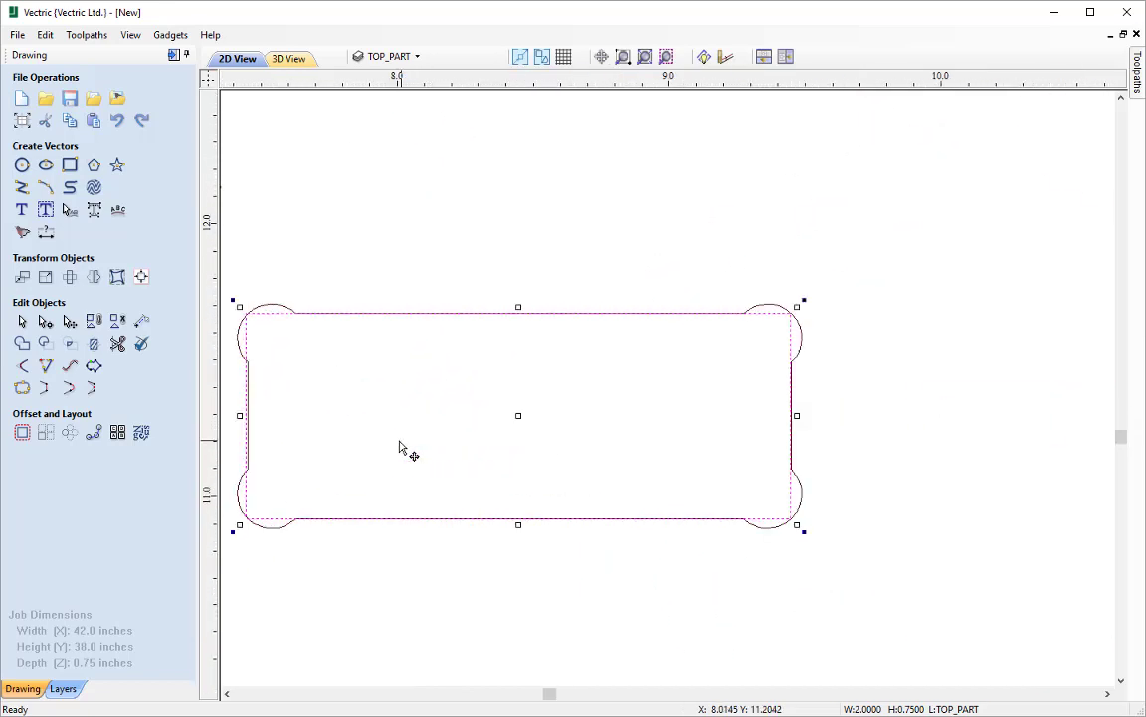
{"action": "scroll", "coordinate": [395, 400], "scroll_direction": "up", "scroll_amount": 1}
{"action": "middle_click_drag", "start_coordinate": [396, 403], "coordinate": [578, 414]}
{"action": "middle_click_drag", "start_coordinate": [440, 370], "coordinate": [532, 404]}
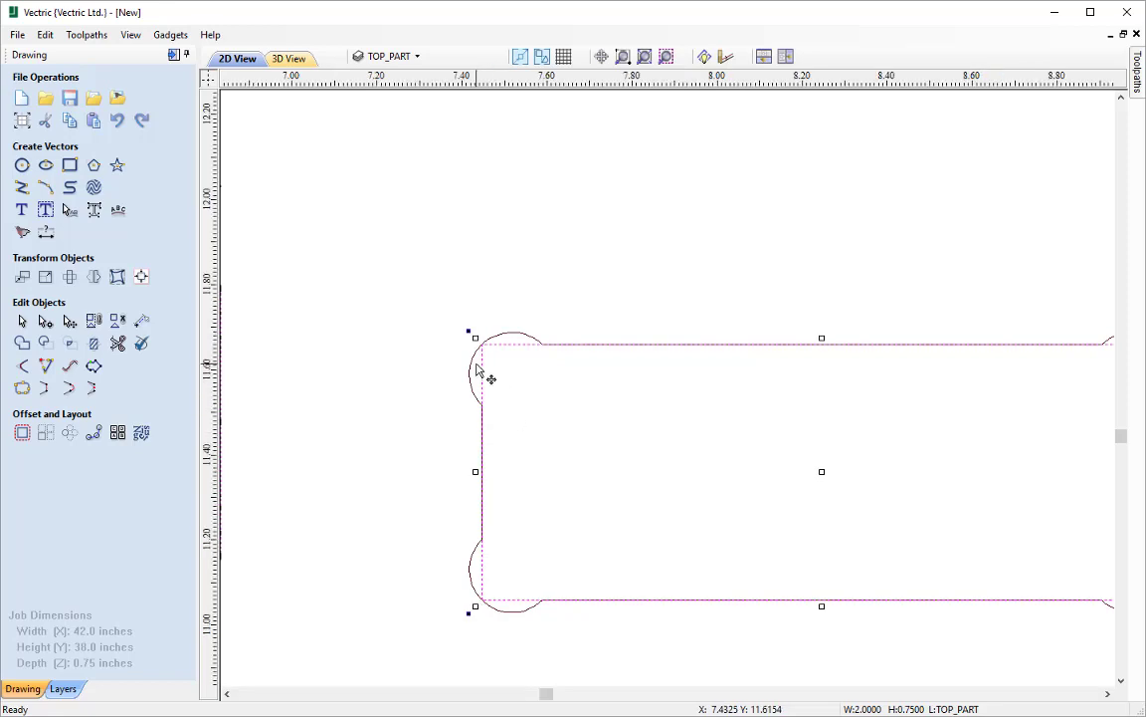
{"action": "scroll", "coordinate": [476, 370], "scroll_direction": "up", "scroll_amount": 2}
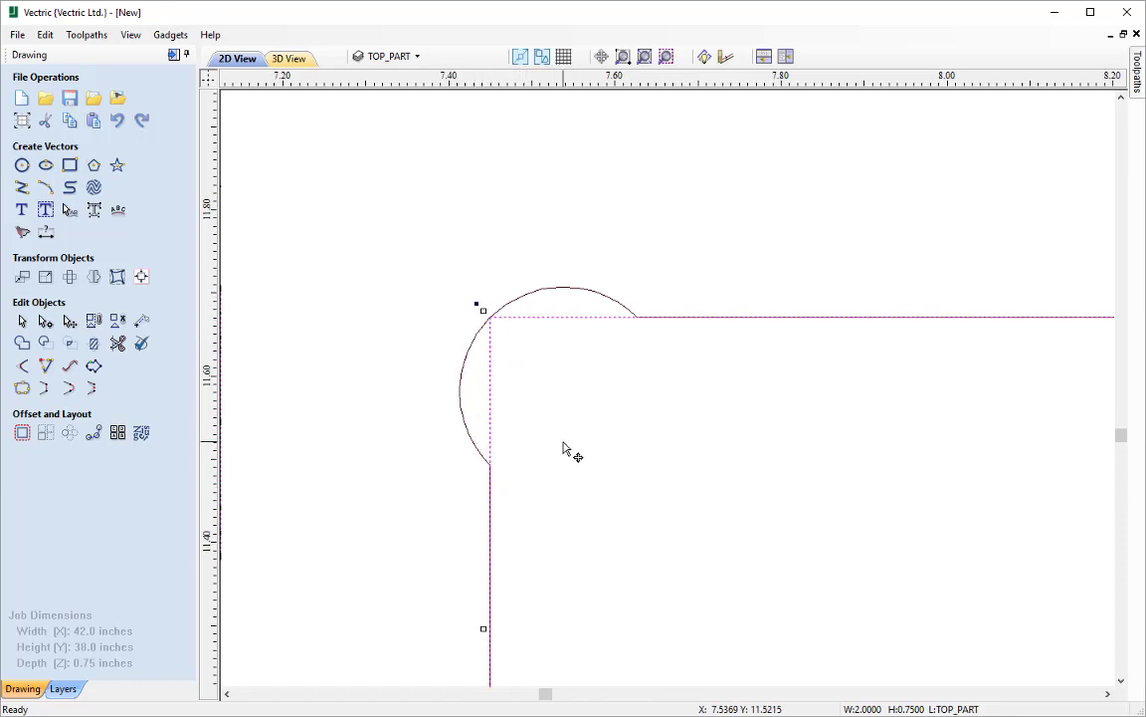
{"action": "key", "text": "Escape"}
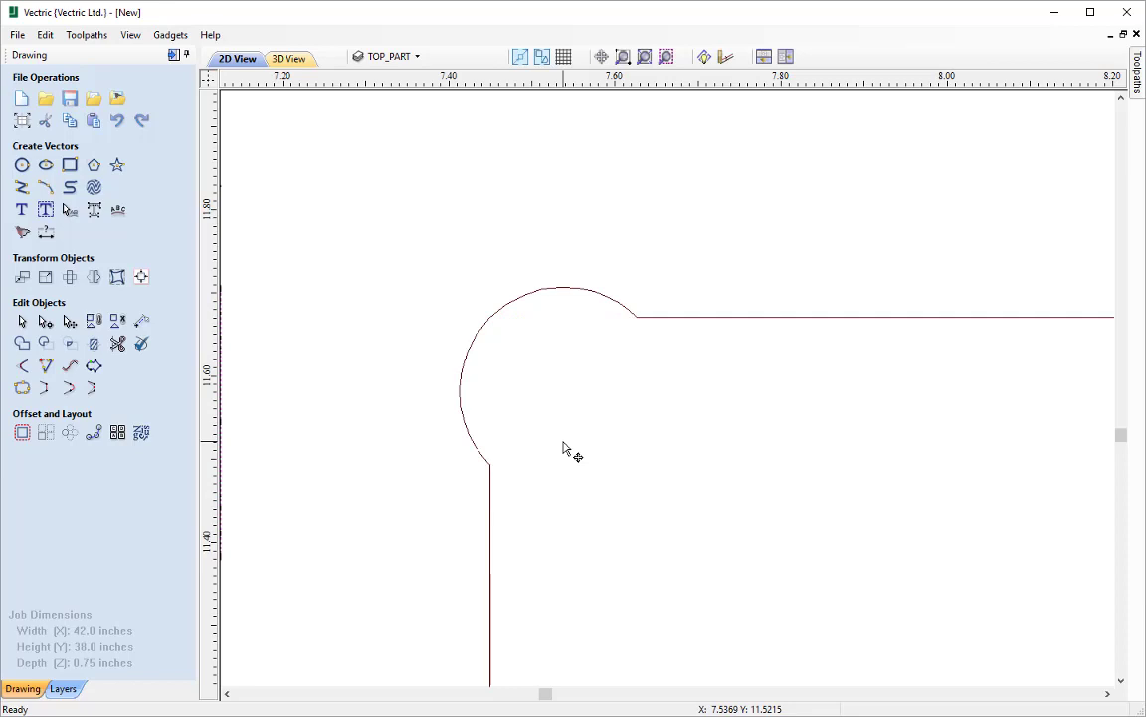
- Add dog-bone fillets with a 0.125 inch tool radius to all four corners of the tabletop's upper-left angled slot
{"action": "key", "text": "F6"}
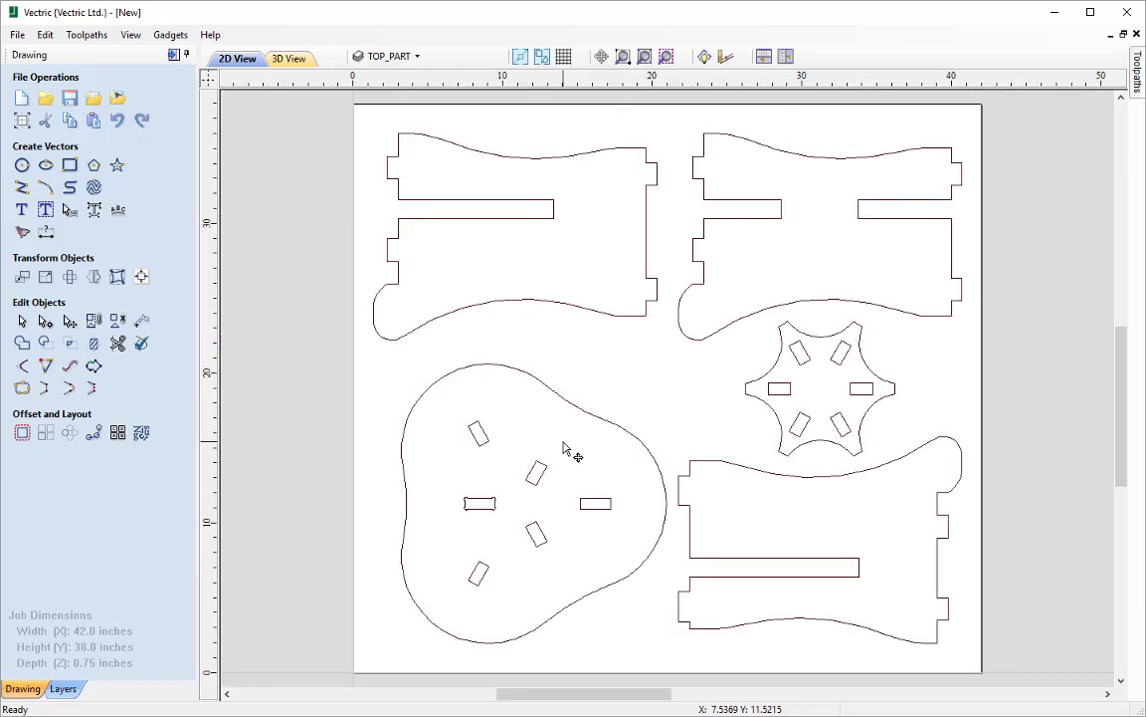
{"action": "scroll", "coordinate": [545, 533], "scroll_direction": "up", "scroll_amount": 1}
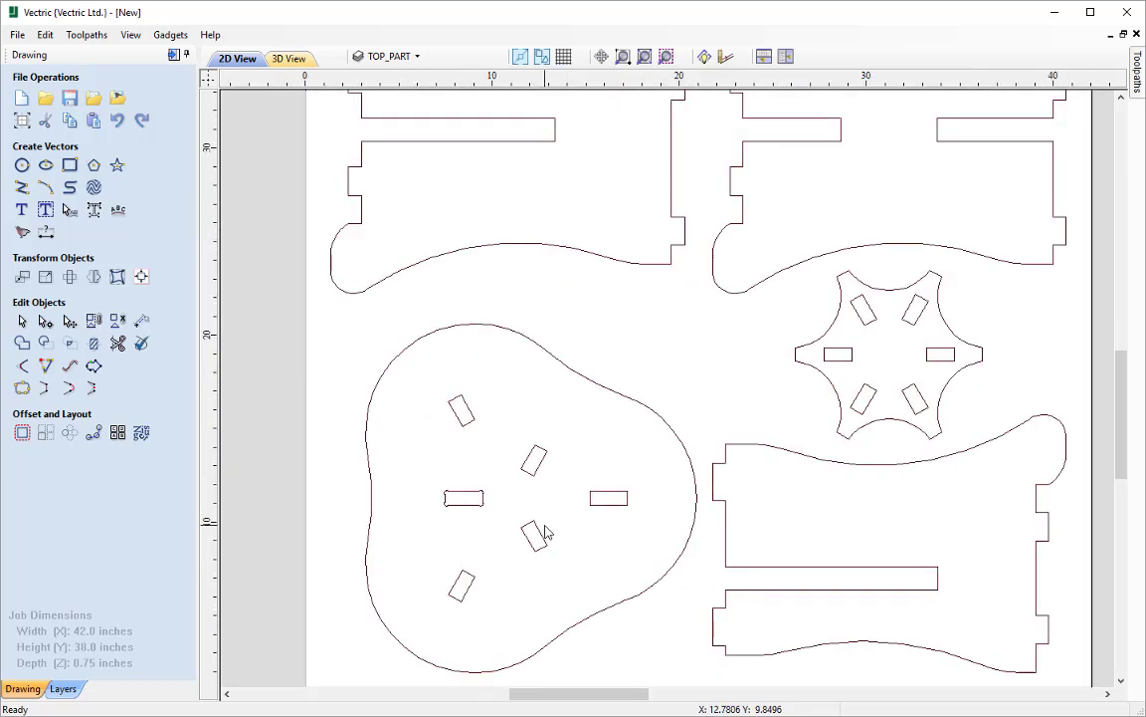
{"action": "scroll", "coordinate": [545, 532], "scroll_direction": "up", "scroll_amount": 1}
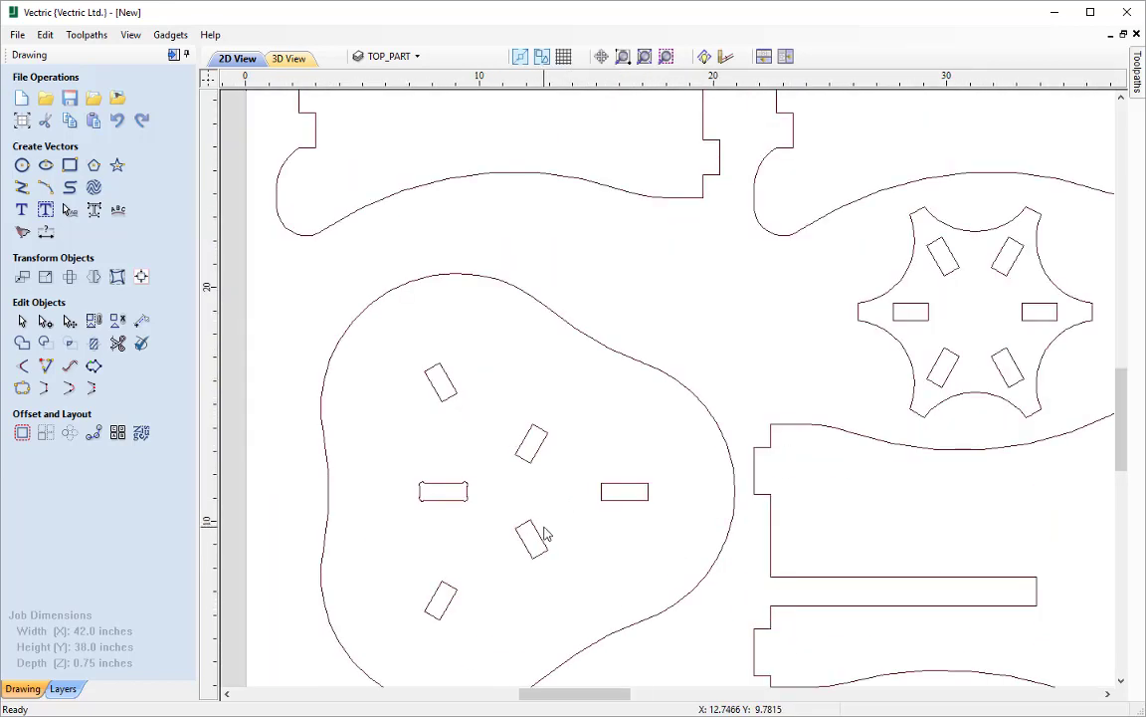
{"action": "left_click", "coordinate": [619, 357]}
{"action": "left_click", "coordinate": [601, 56]}
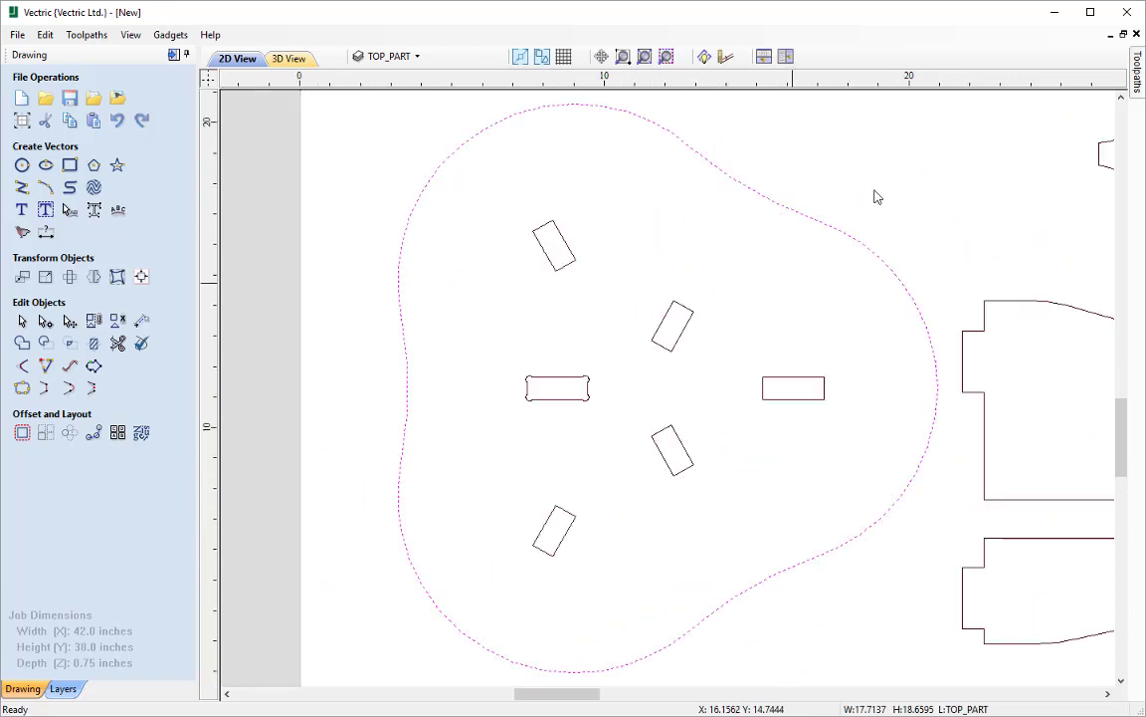
{"action": "left_click", "coordinate": [22, 388]}
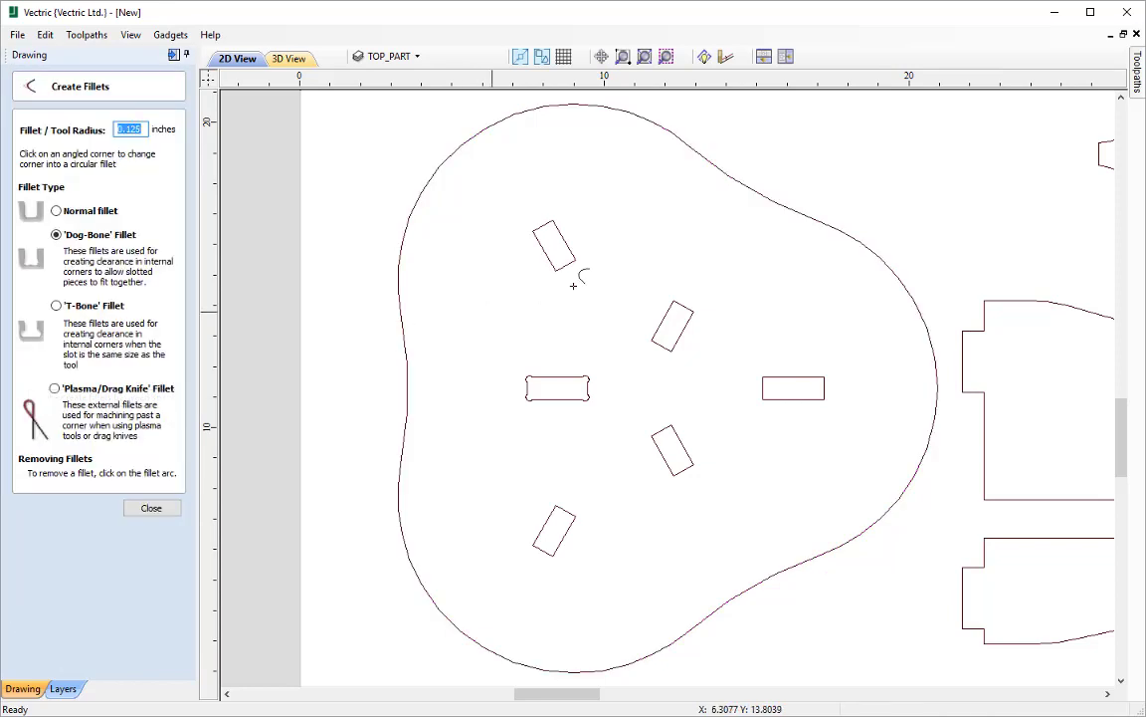
{"action": "left_click", "coordinate": [575, 263]}
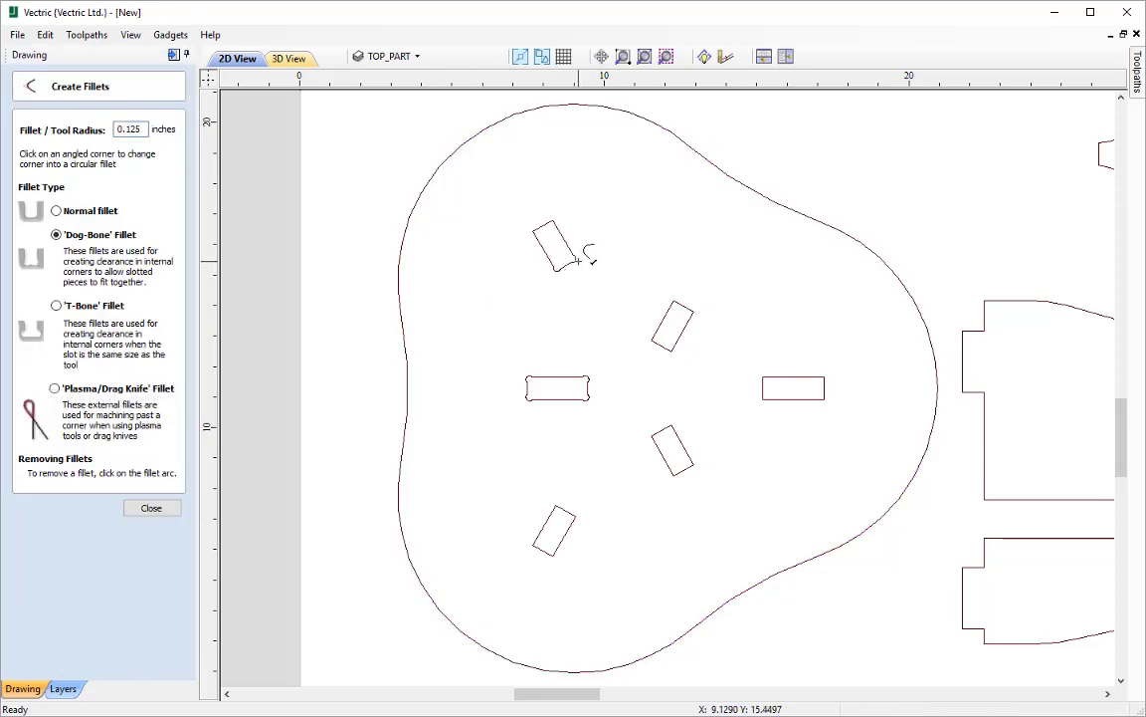
{"action": "left_click", "coordinate": [553, 221]}
{"action": "left_click", "coordinate": [534, 227]}
{"action": "left_click", "coordinate": [556, 269]}
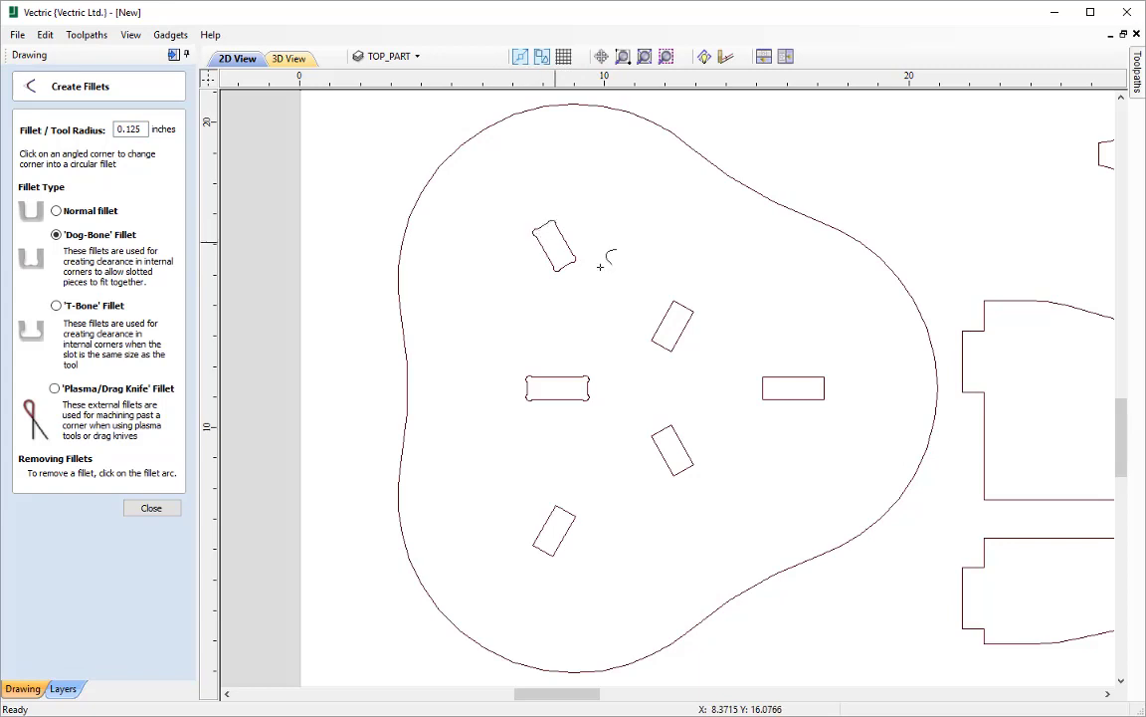
- Add 0.125 inch dog-bone fillets to the four corners of the tabletop's upper inner angled slot
{"action": "left_click", "coordinate": [692, 310]}
{"action": "left_click", "coordinate": [675, 302]}
{"action": "left_click", "coordinate": [671, 350]}
{"action": "left_click", "coordinate": [653, 340]}
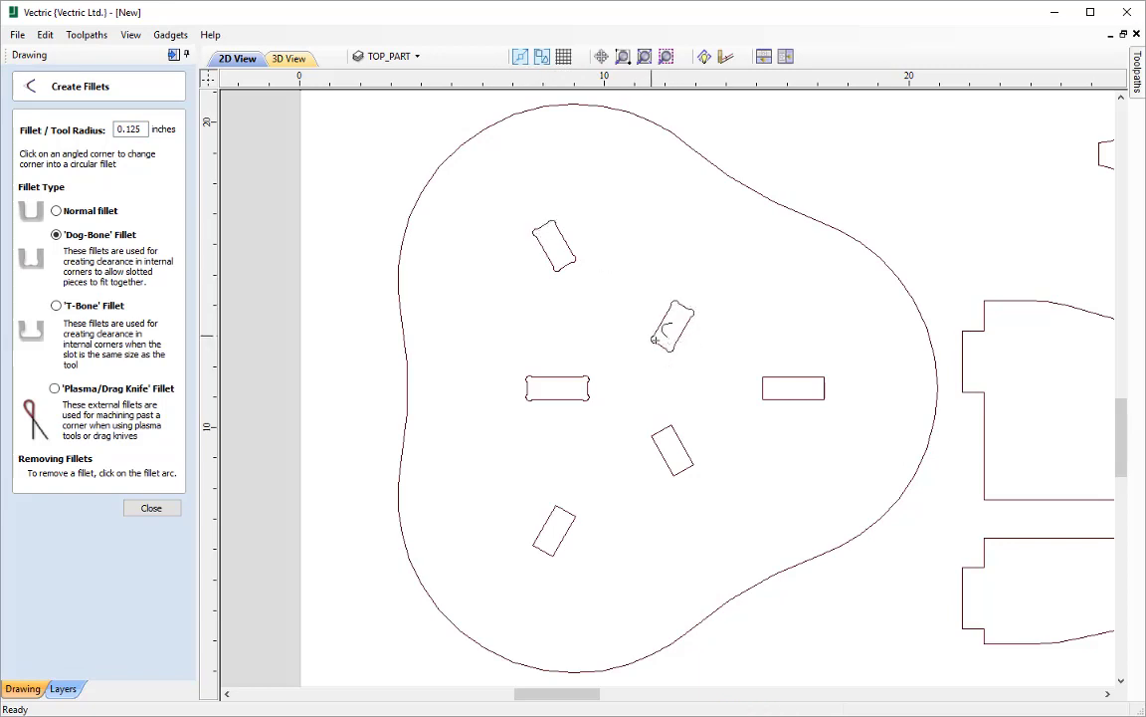
- Add 0.125 inch dog-bone fillets to the corners of the tabletop's right horizontal slot and its two lower angled slots
{"action": "left_click", "coordinate": [825, 376]}
{"action": "left_click", "coordinate": [825, 399]}
{"action": "left_click", "coordinate": [763, 399]}
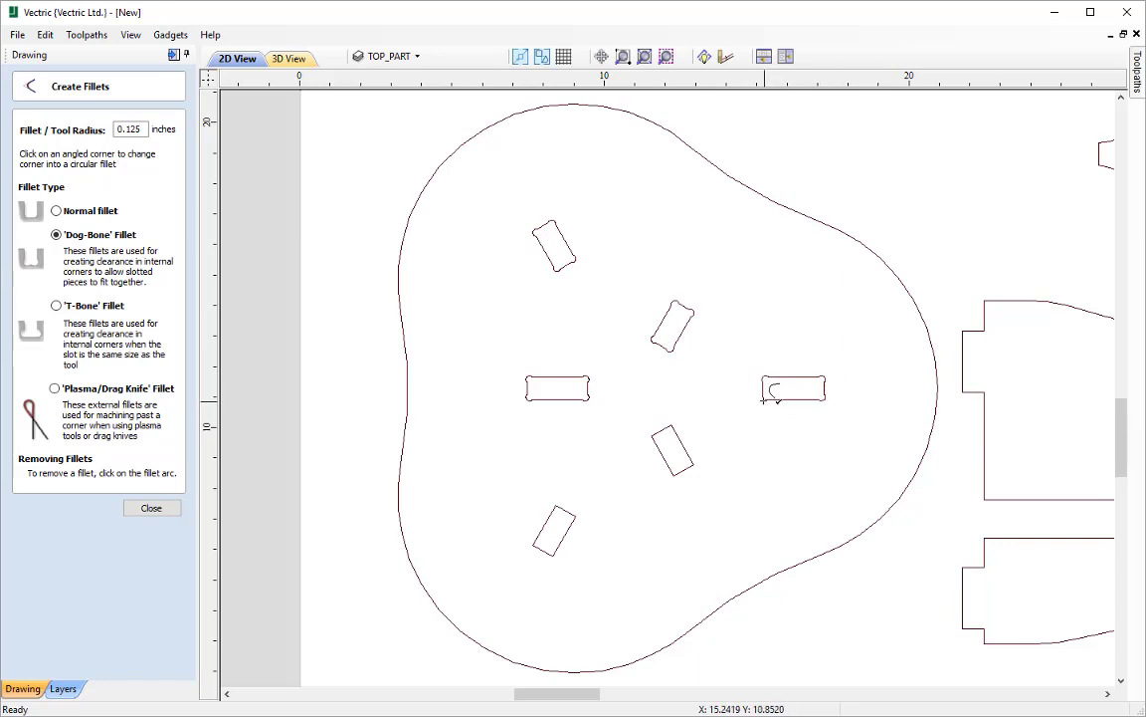
{"action": "left_click", "coordinate": [694, 466]}
{"action": "left_click", "coordinate": [676, 475]}
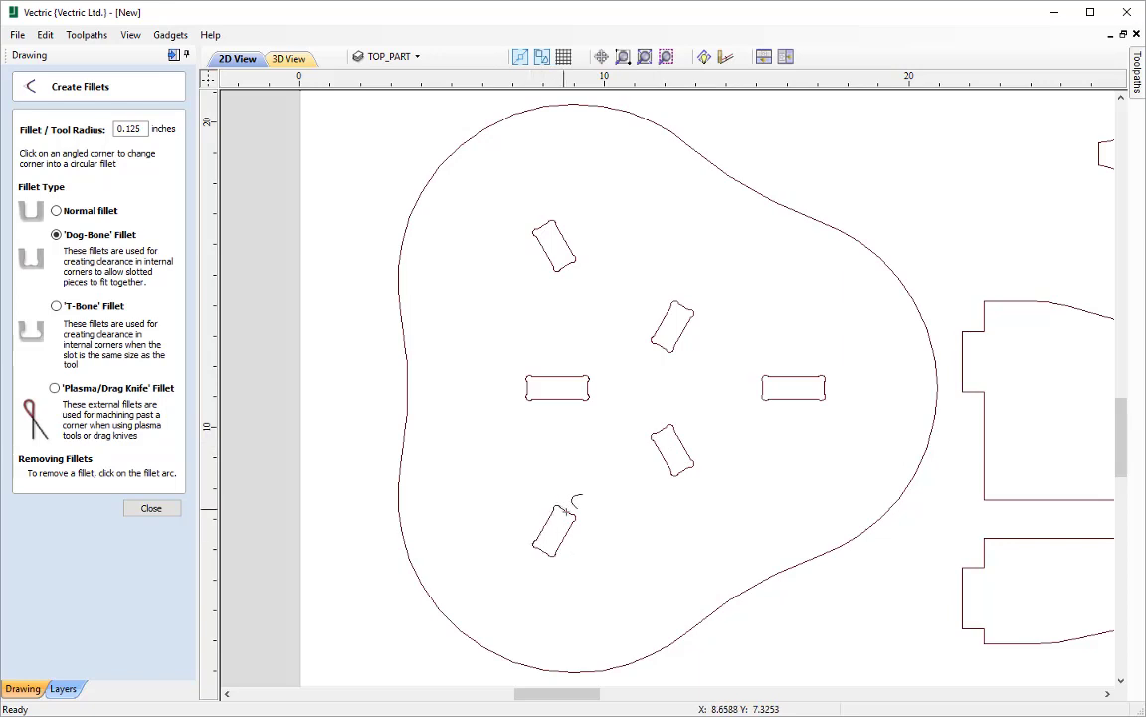
- Add 0.125 inch dog-bone fillets to the four corners of the right horizontal slot in the six-pointed star part
{"action": "scroll", "coordinate": [617, 511], "scroll_direction": "up", "scroll_amount": 2}
{"action": "scroll", "coordinate": [617, 517], "scroll_direction": "down", "scroll_amount": 5}
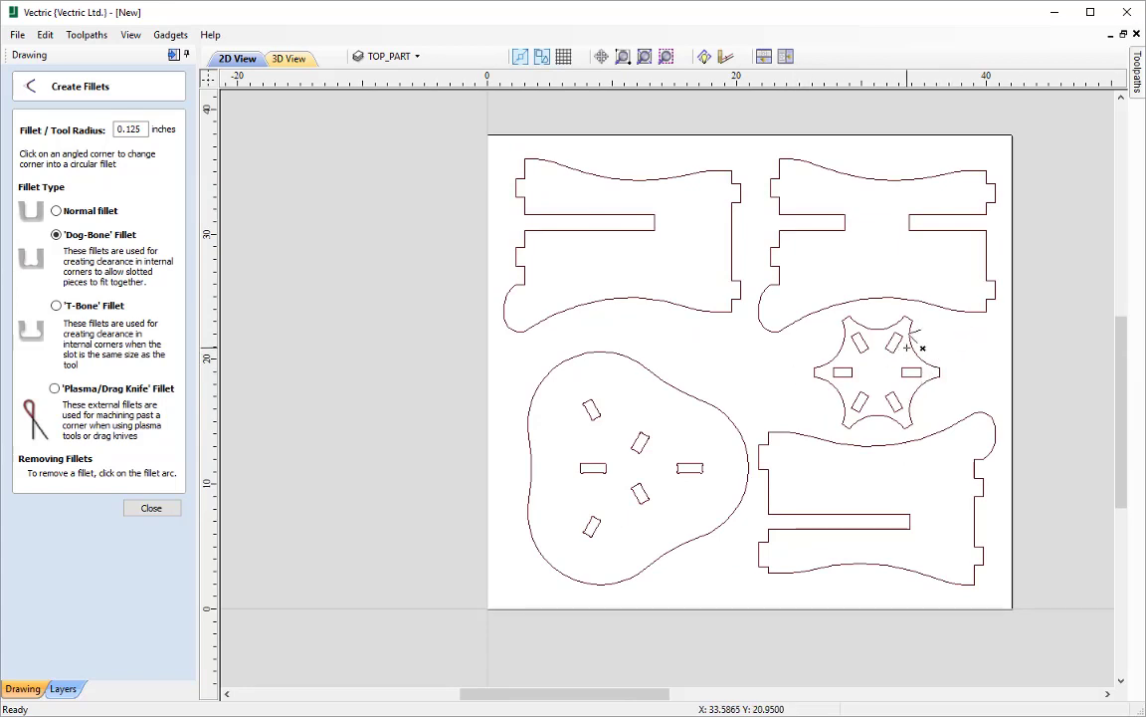
{"action": "scroll", "coordinate": [907, 346], "scroll_direction": "up", "scroll_amount": 3}
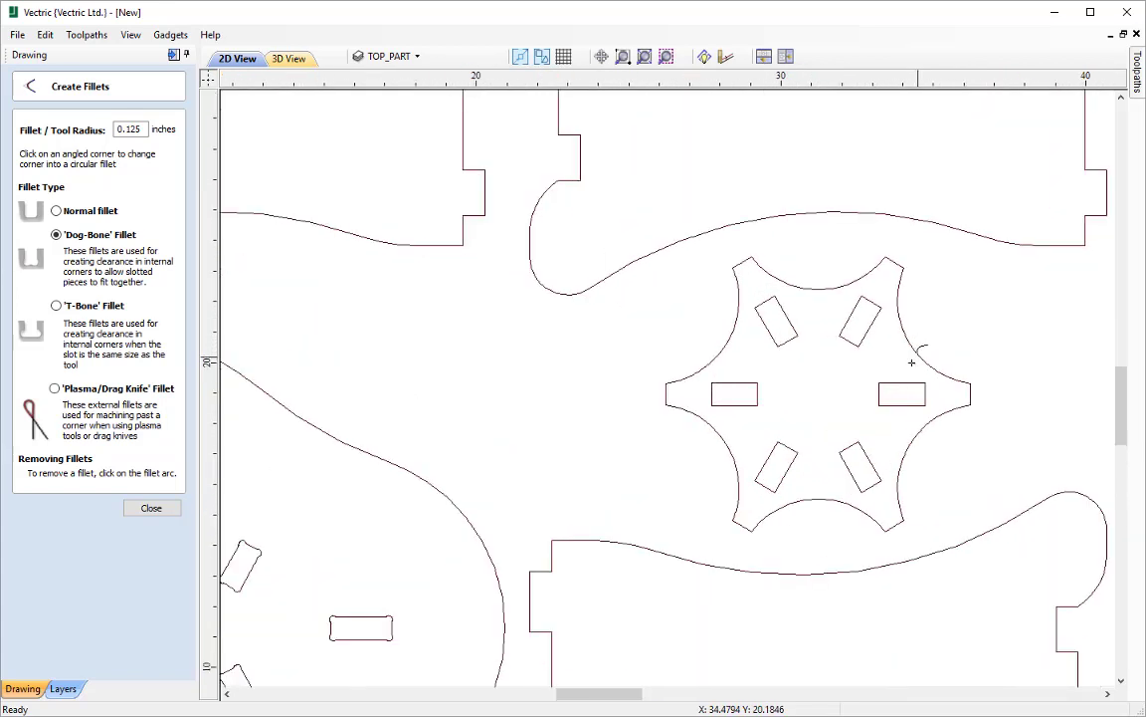
{"action": "scroll", "coordinate": [911, 362], "scroll_direction": "up", "scroll_amount": 3}
{"action": "left_click", "coordinate": [939, 401]}
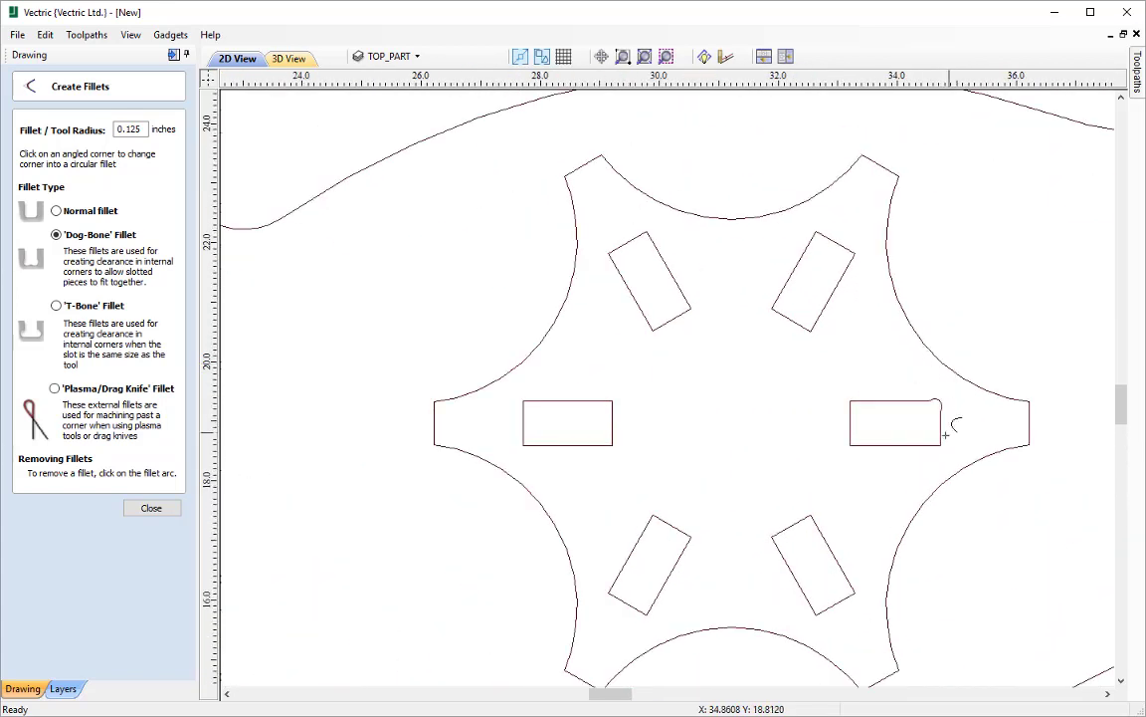
{"action": "left_click", "coordinate": [942, 443]}
{"action": "left_click", "coordinate": [851, 444]}
{"action": "left_click", "coordinate": [849, 403]}
- Add 0.125 inch dog-bone fillets to all corners of the two upper angled slots in the star part
{"action": "left_click", "coordinate": [809, 329]}
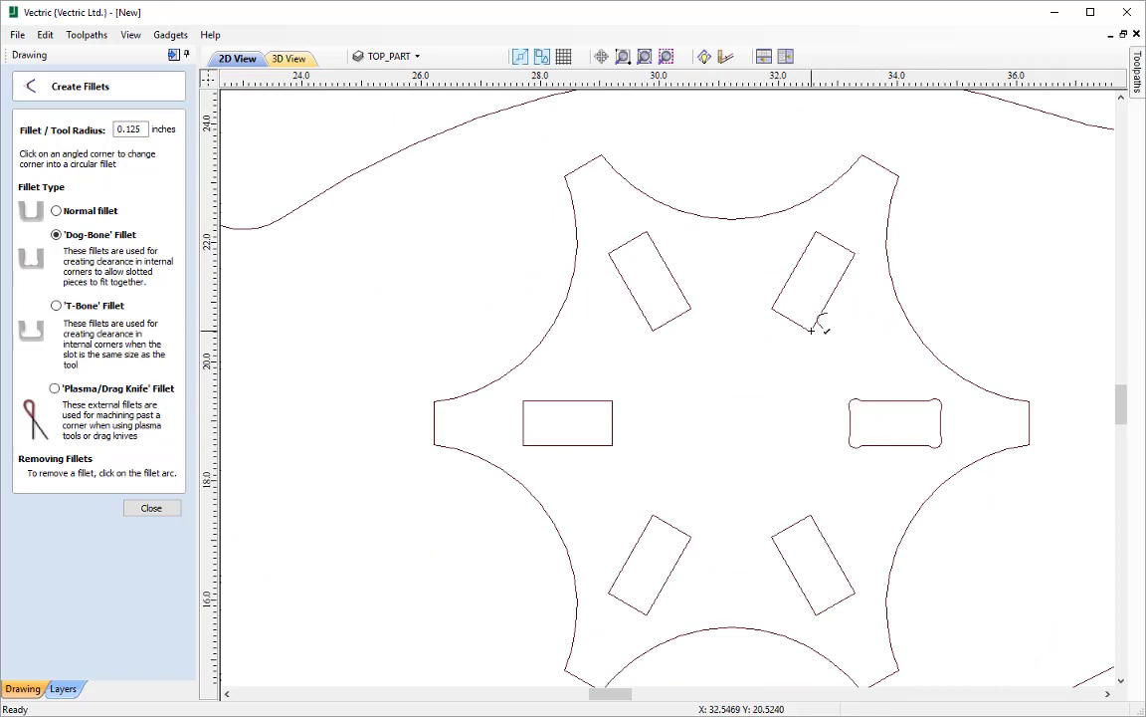
{"action": "left_click", "coordinate": [856, 255]}
{"action": "left_click", "coordinate": [816, 234]}
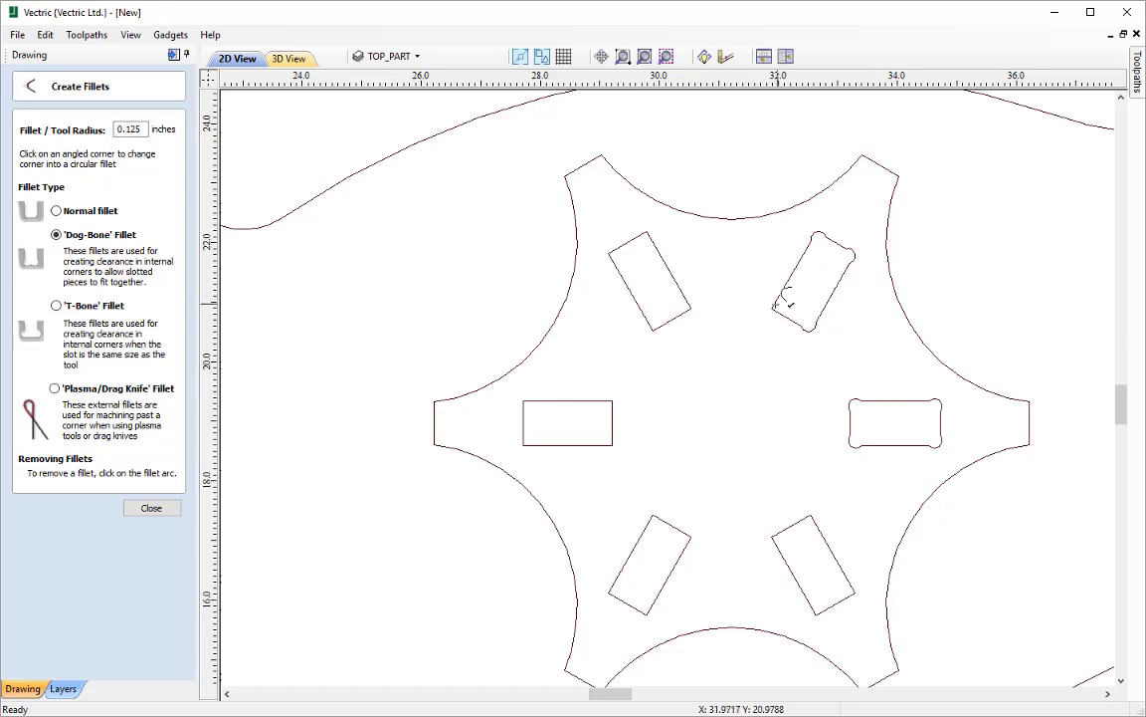
{"action": "left_click", "coordinate": [690, 308]}
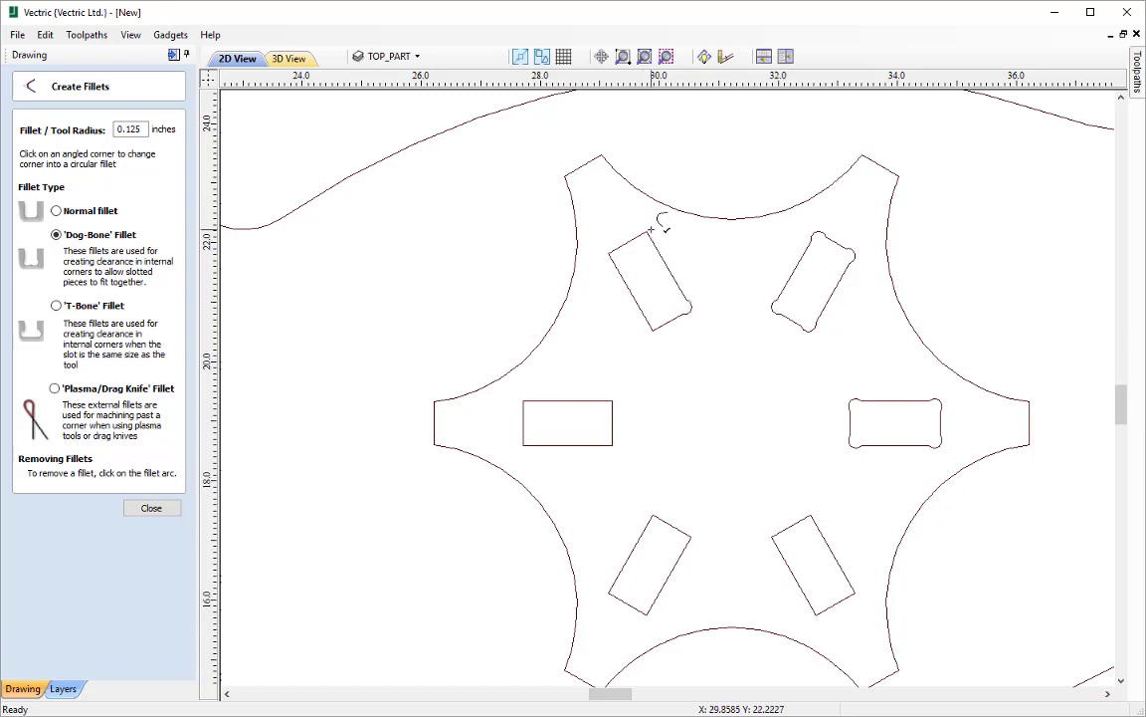
{"action": "left_click", "coordinate": [644, 236]}
{"action": "left_click", "coordinate": [613, 251]}
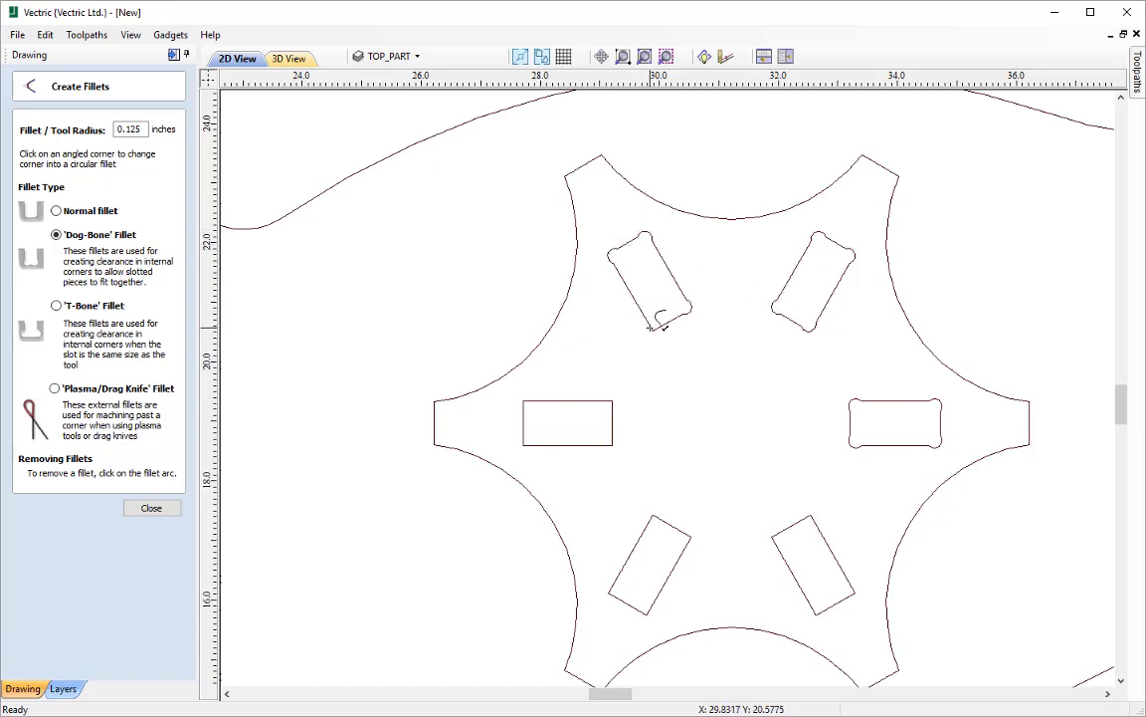
{"action": "left_click", "coordinate": [653, 328]}
- Add 0.125 inch dog-bone fillets to the four corners of the star part's left horizontal slot
{"action": "left_click", "coordinate": [613, 402]}
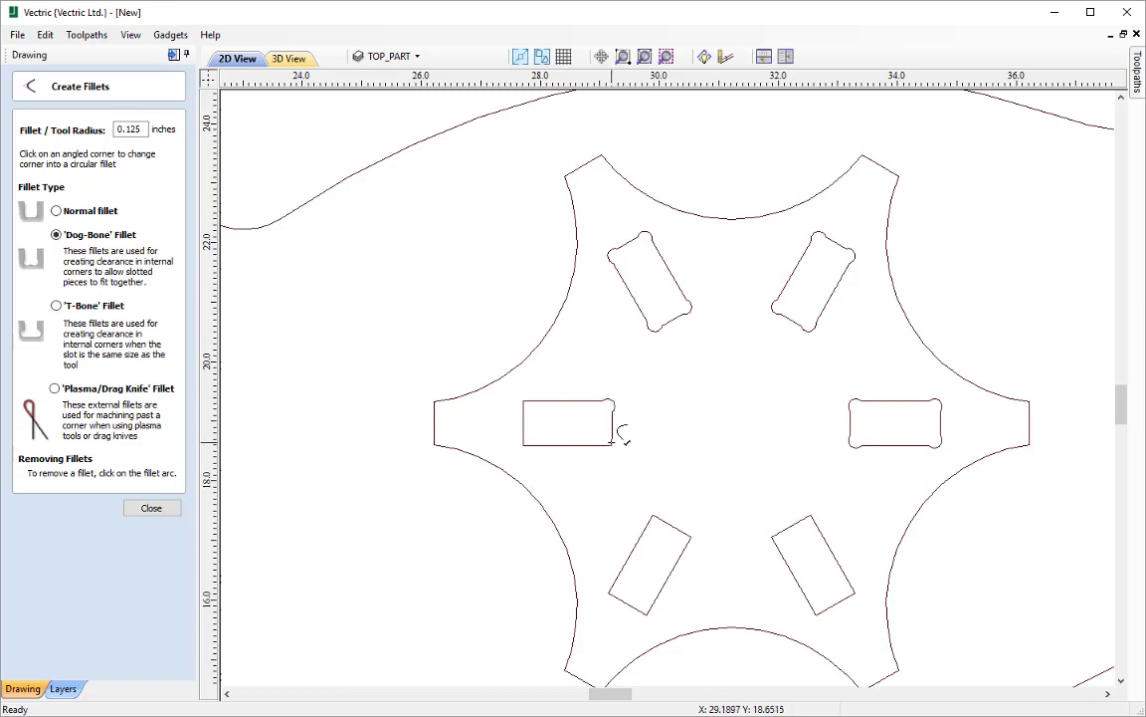
{"action": "left_click", "coordinate": [612, 441]}
{"action": "left_click", "coordinate": [523, 445]}
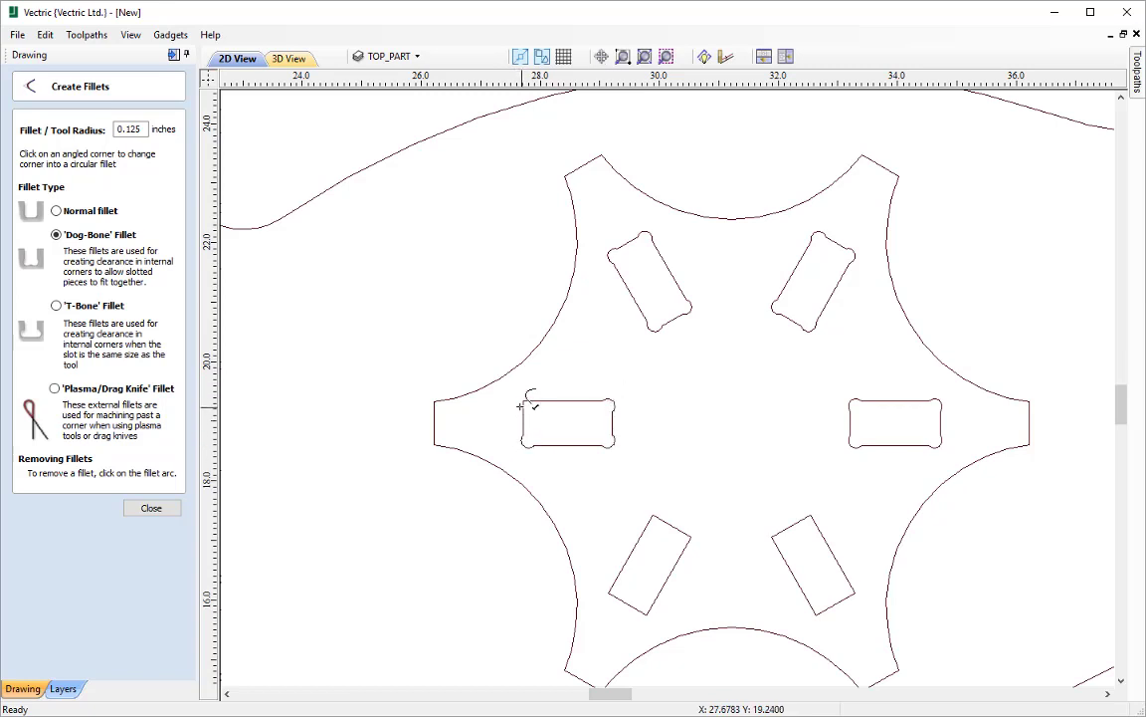
{"action": "left_click", "coordinate": [523, 404]}
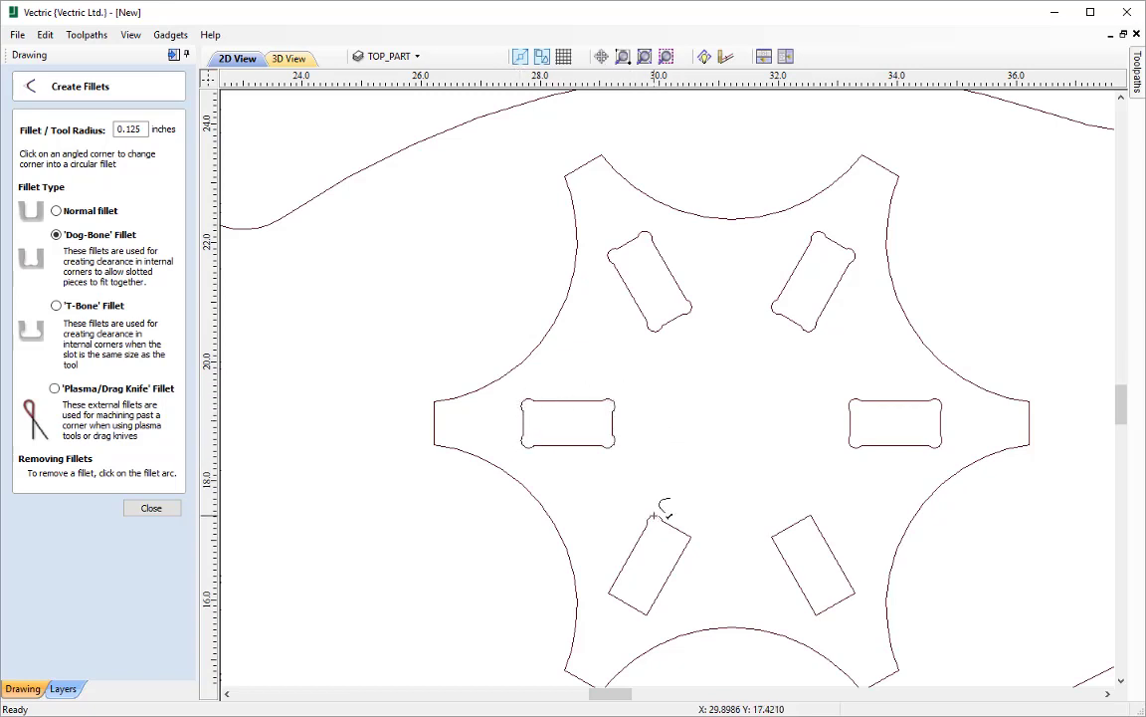
- Add 0.125 inch dog-bone fillets to both lower angled slots of the star part and close the fillet tool
{"action": "left_click", "coordinate": [654, 518]}
{"action": "left_click", "coordinate": [691, 534]}
{"action": "left_click", "coordinate": [646, 611]}
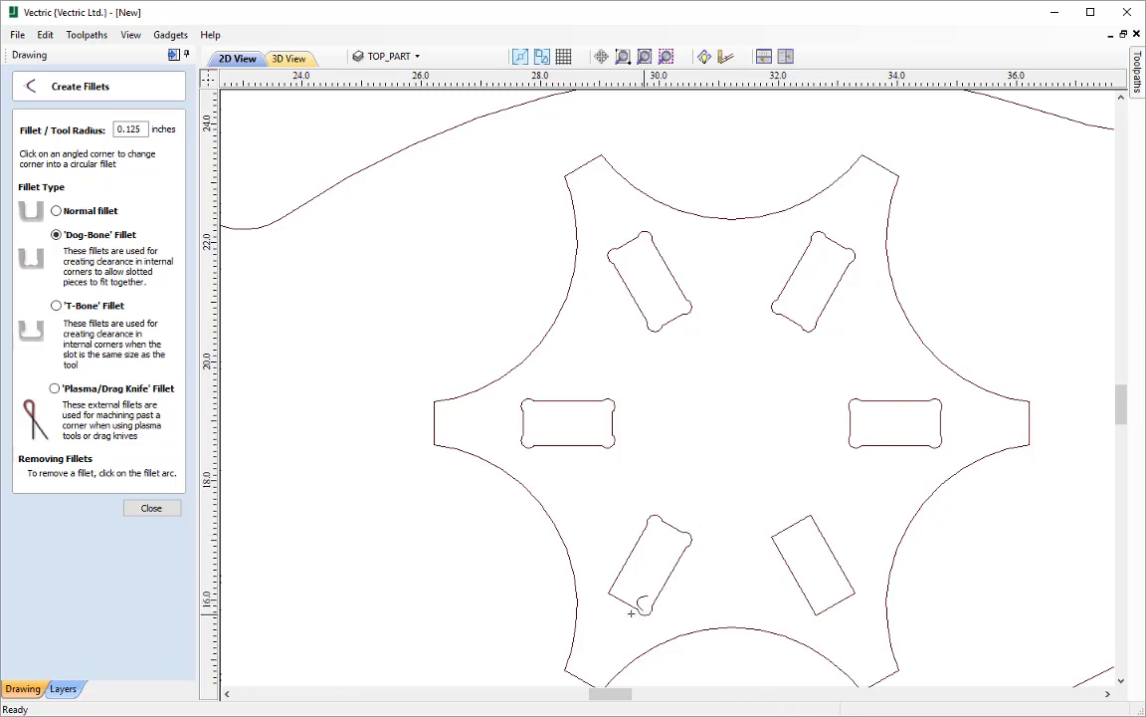
{"action": "left_click", "coordinate": [610, 594]}
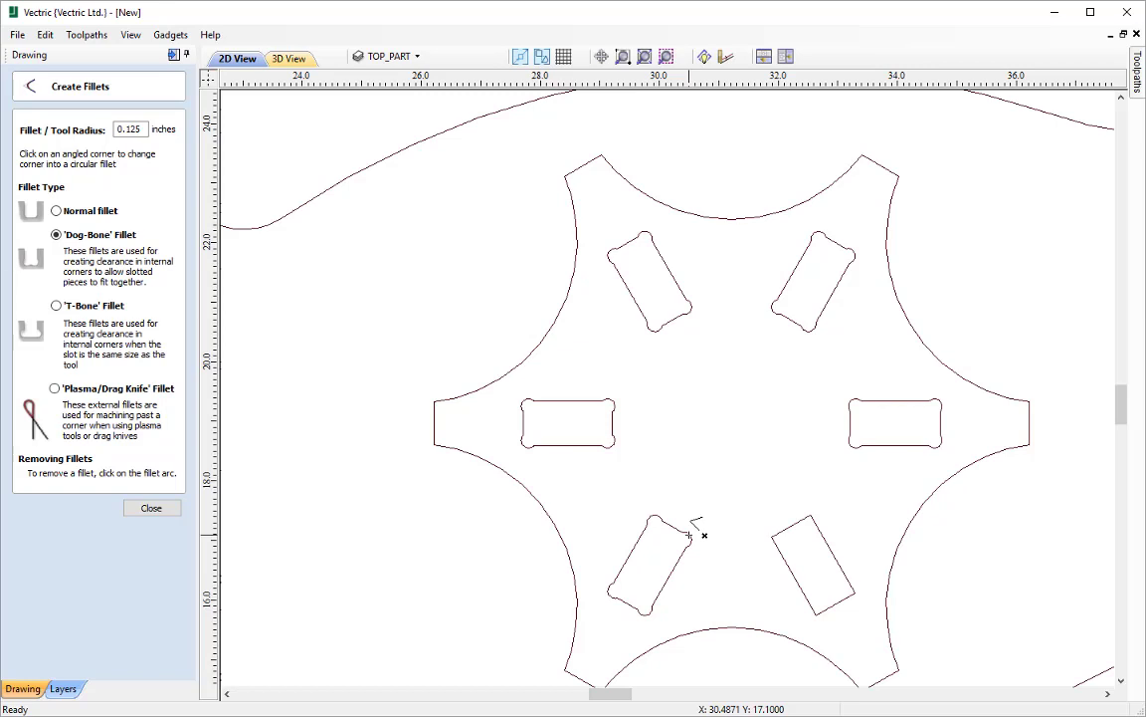
{"action": "left_click", "coordinate": [690, 536]}
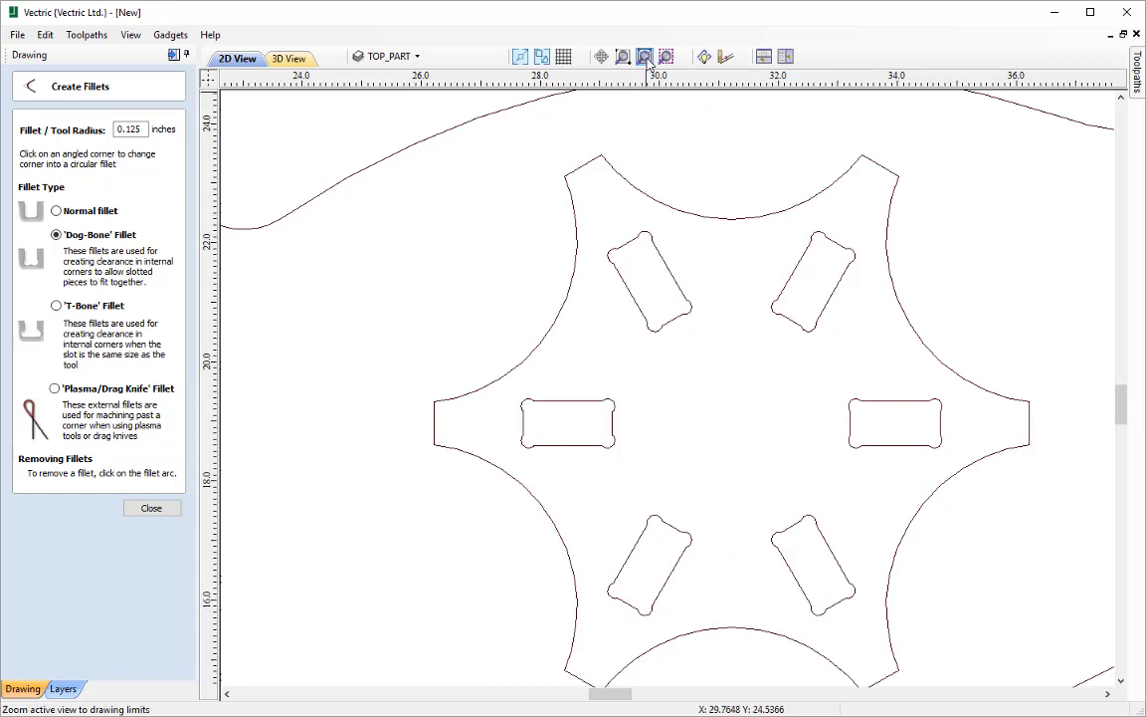
{"action": "left_click", "coordinate": [600, 57]}
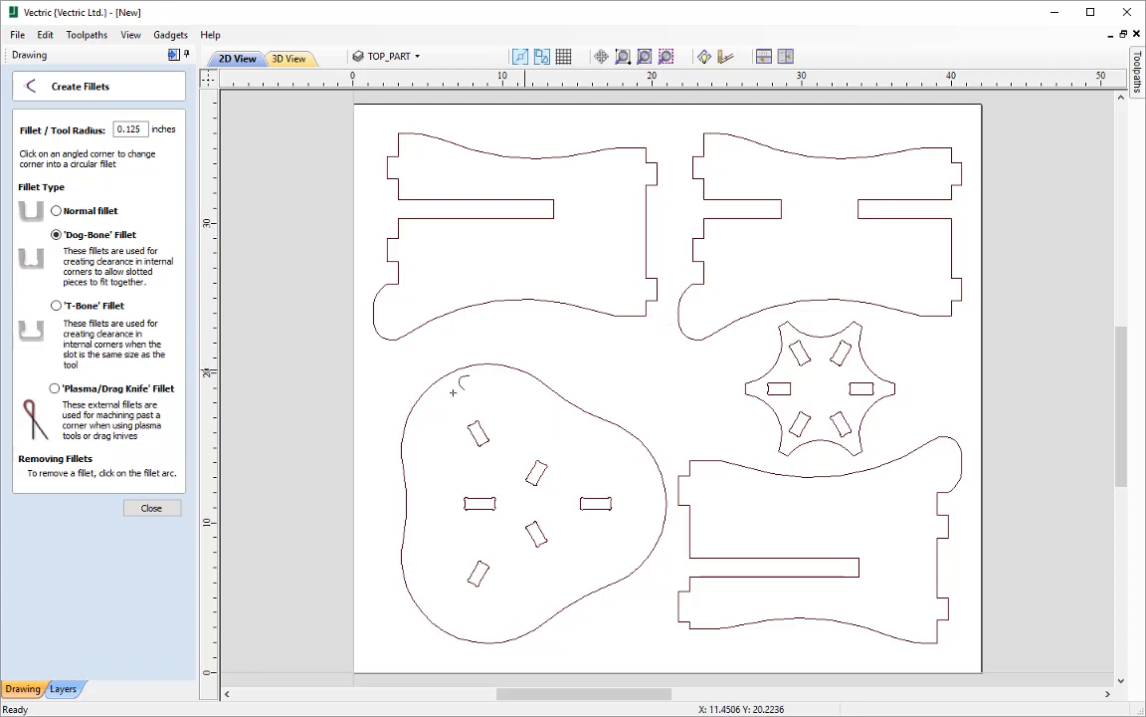
{"action": "left_click", "coordinate": [141, 509]}
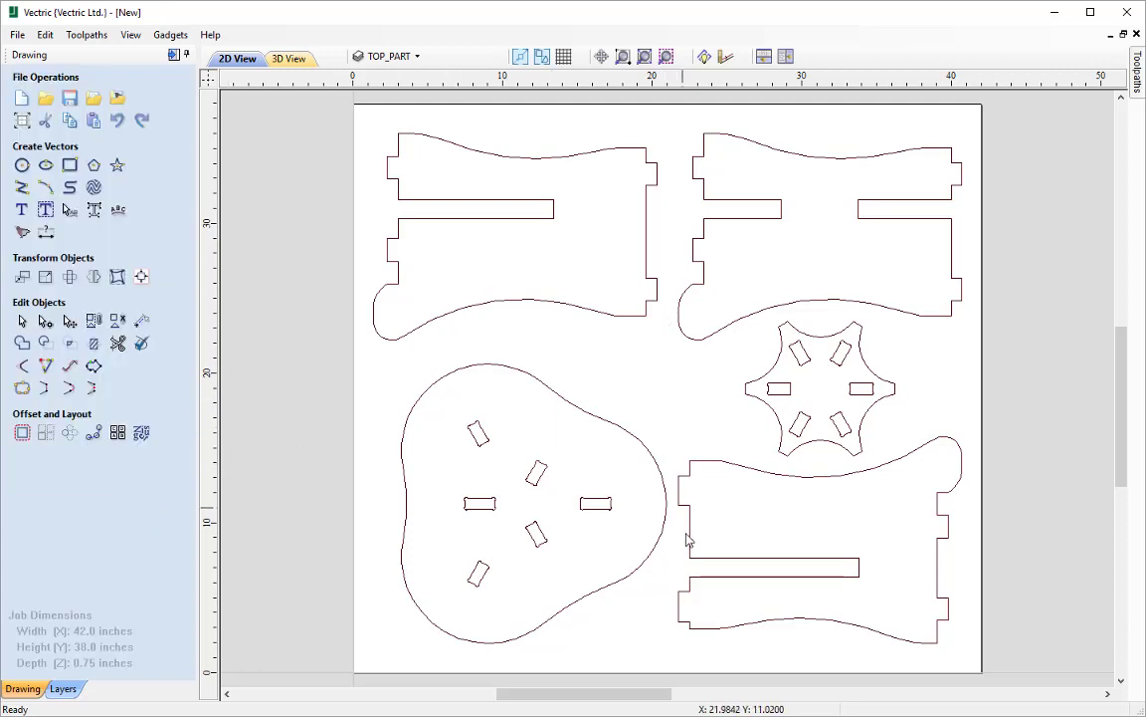
- Draw a 0.25 inch diameter circle just below the upper-left tab of the lower-right leg, at about X 22.04, Y 10.72
{"action": "scroll", "coordinate": [696, 524], "scroll_direction": "up", "scroll_amount": 4}
{"action": "scroll", "coordinate": [697, 525], "scroll_direction": "up", "scroll_amount": 4}
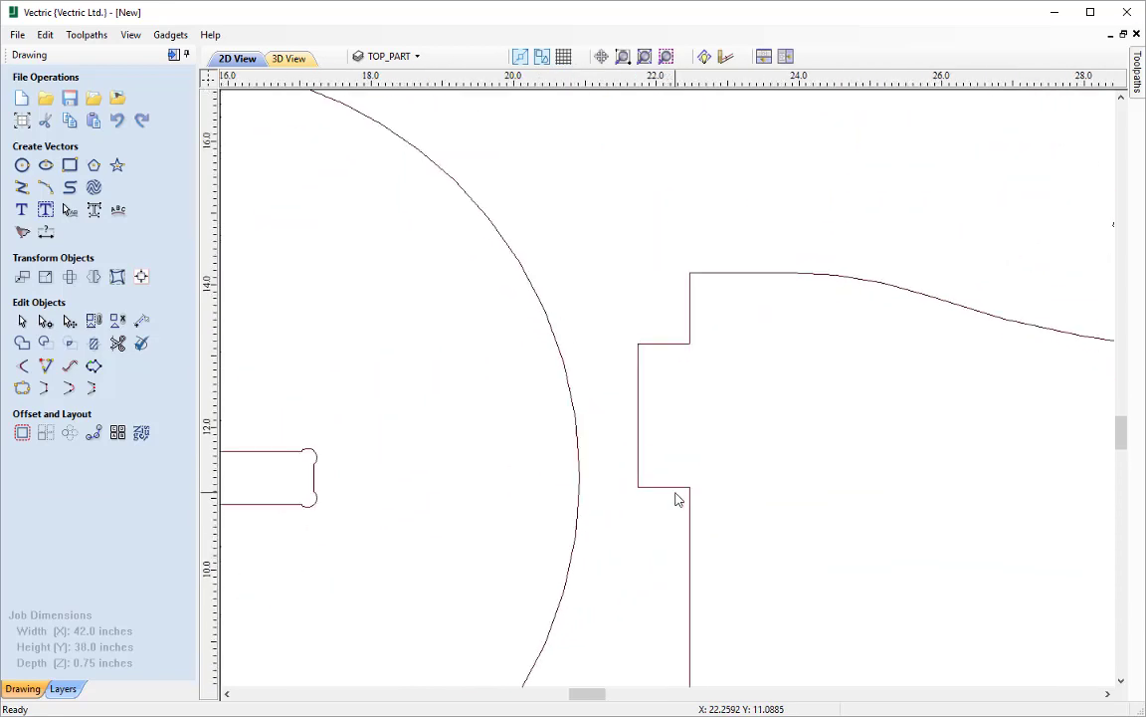
{"action": "middle_click_drag", "start_coordinate": [701, 513], "coordinate": [670, 433]}
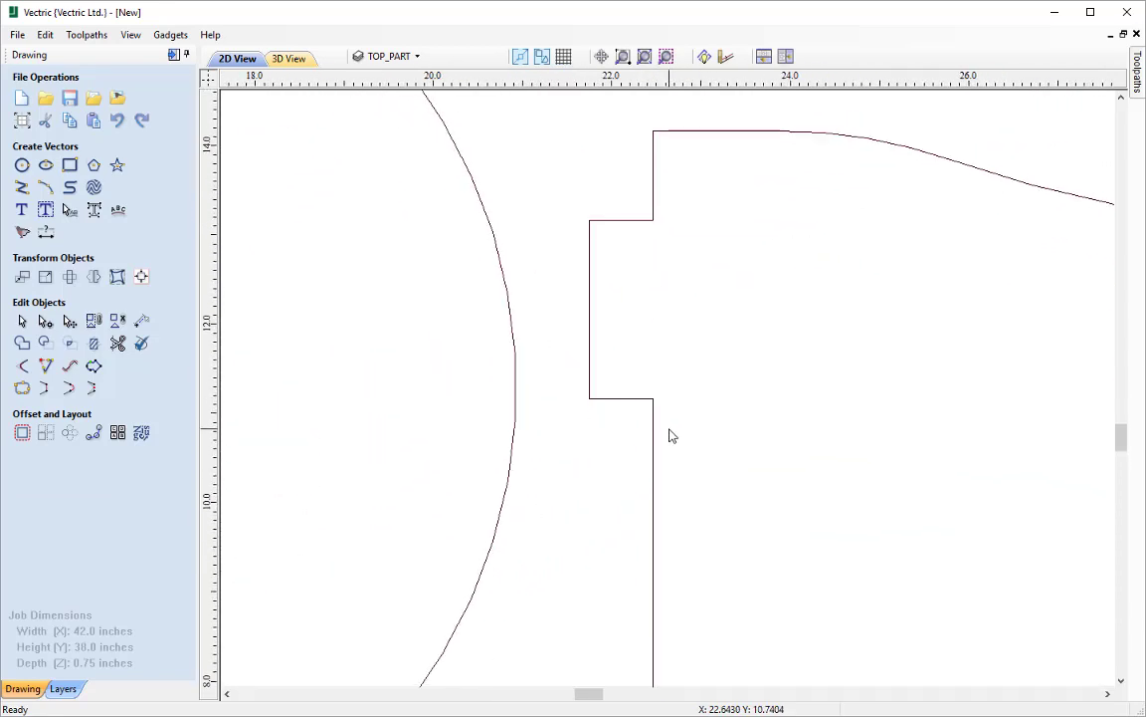
{"action": "left_click", "coordinate": [18, 166]}
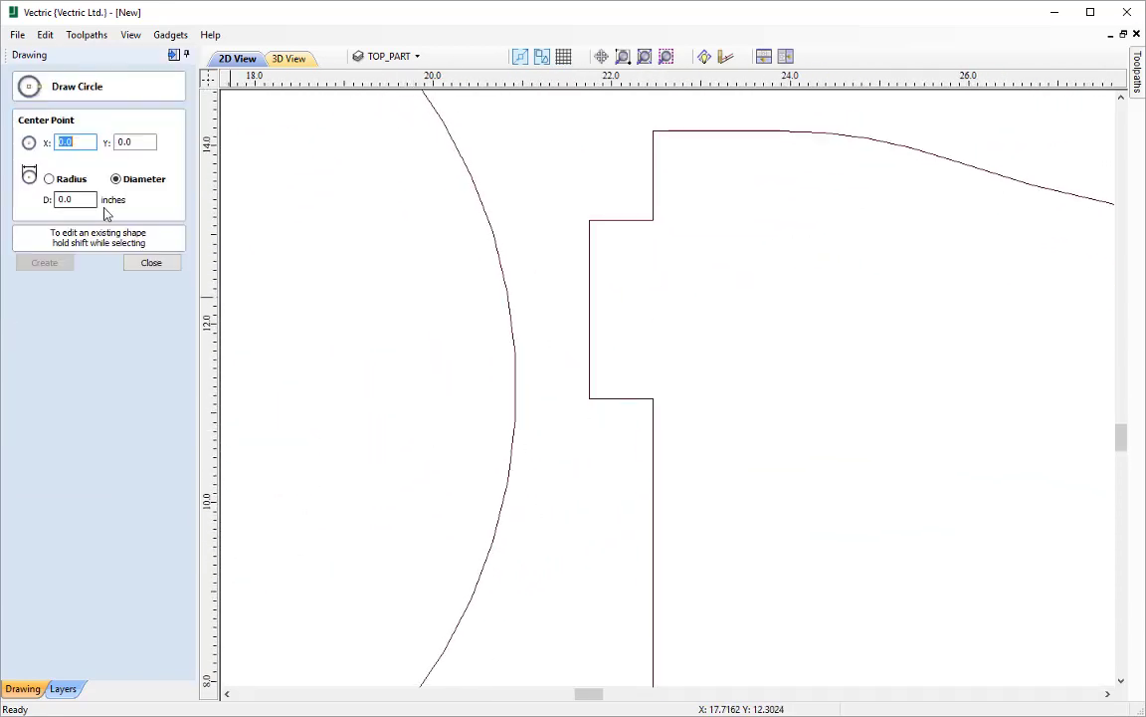
{"action": "left_click", "coordinate": [70, 200]}
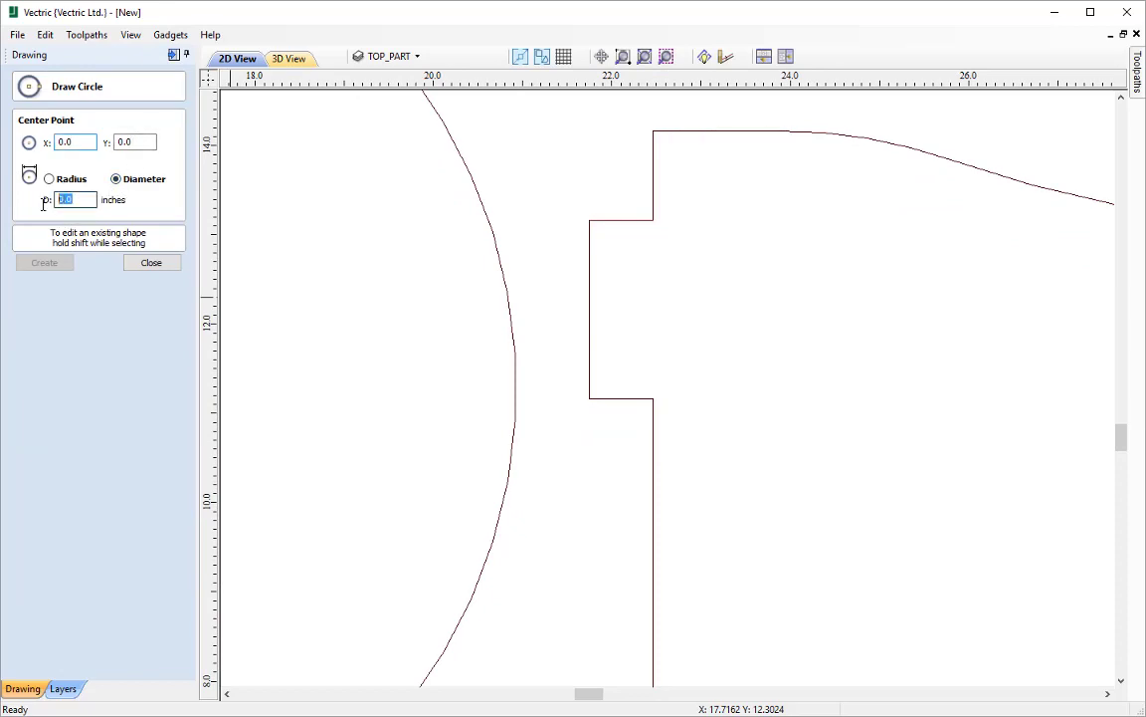
{"action": "type", "text": "0.25"}
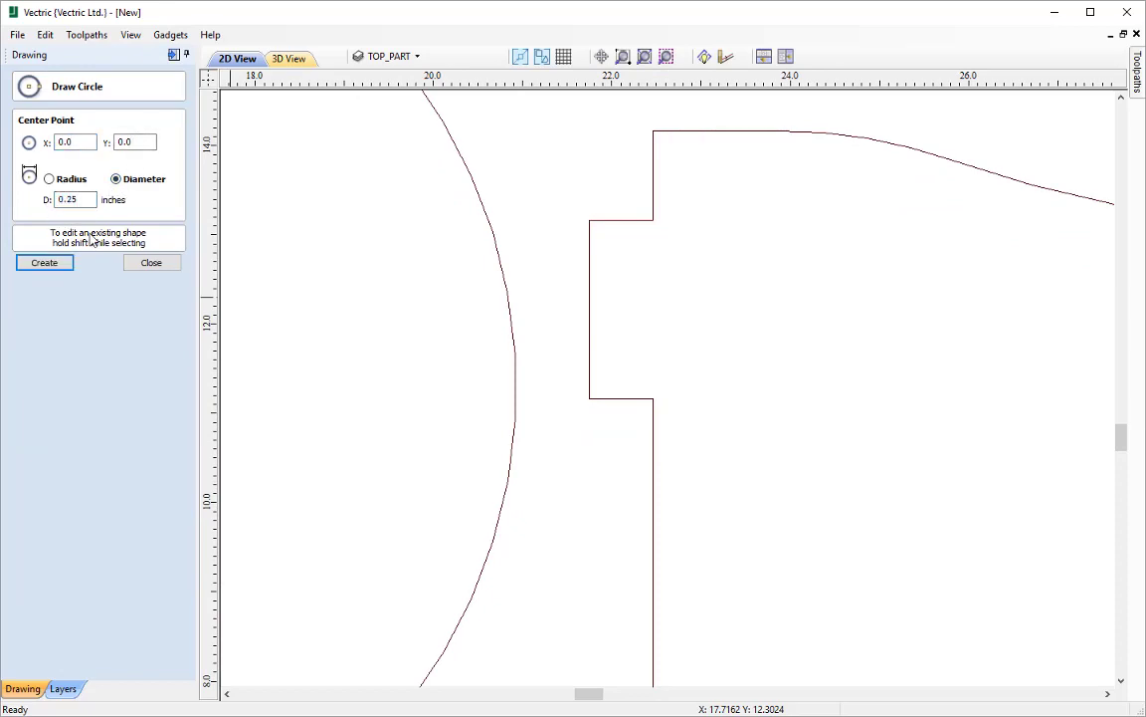
{"action": "left_click", "coordinate": [615, 439]}
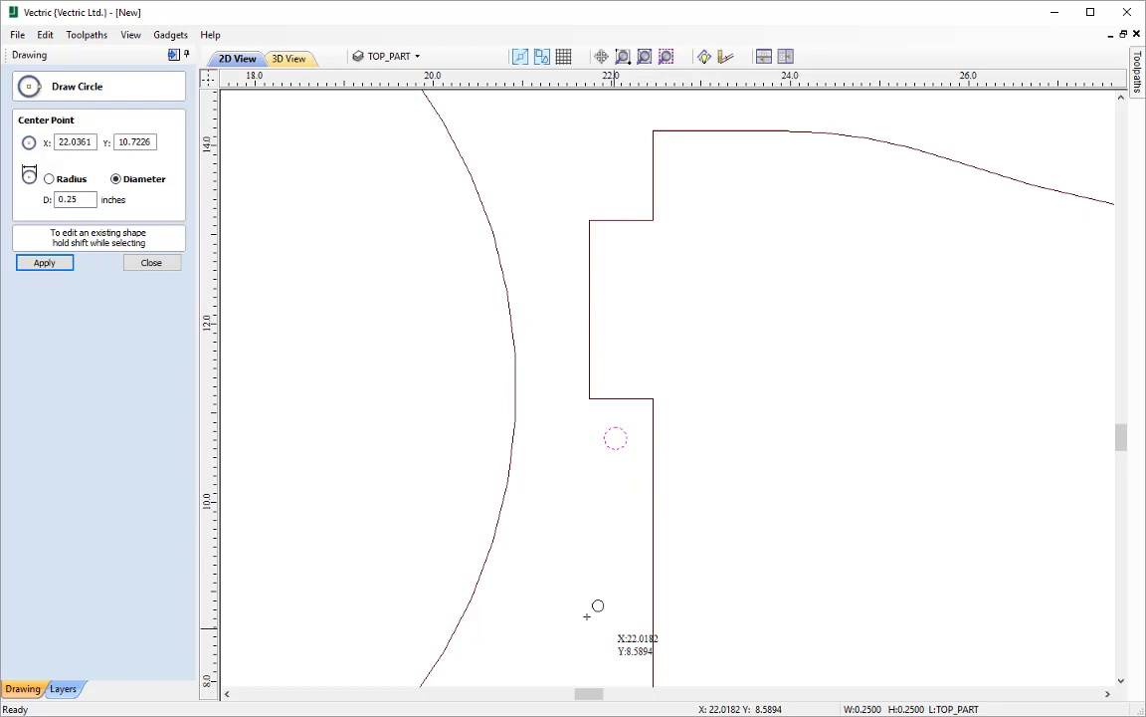
{"action": "left_click", "coordinate": [152, 262]}
- Move the 0.25 inch circle into the inner corner below the leg's tab, touching both edges
{"action": "left_click", "coordinate": [614, 450]}
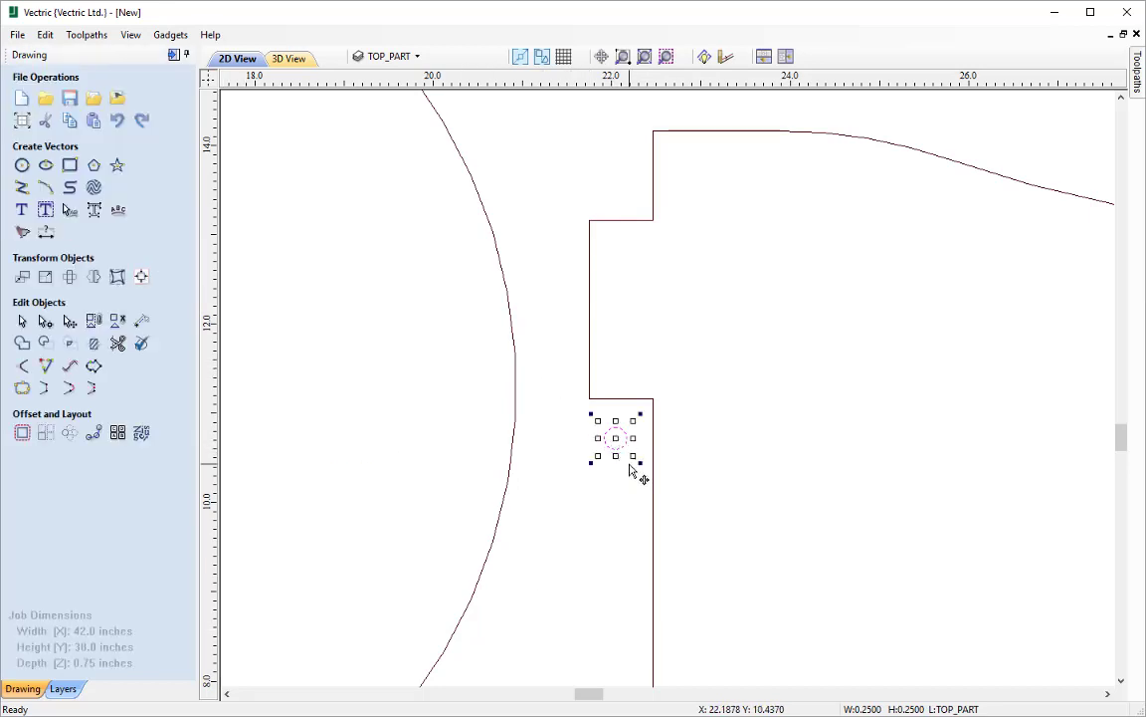
{"action": "scroll", "coordinate": [632, 460], "scroll_direction": "up", "scroll_amount": 2}
{"action": "left_click_drag", "start_coordinate": [612, 430], "coordinate": [652, 383]}
{"action": "scroll", "coordinate": [664, 370], "scroll_direction": "up", "scroll_amount": 6}
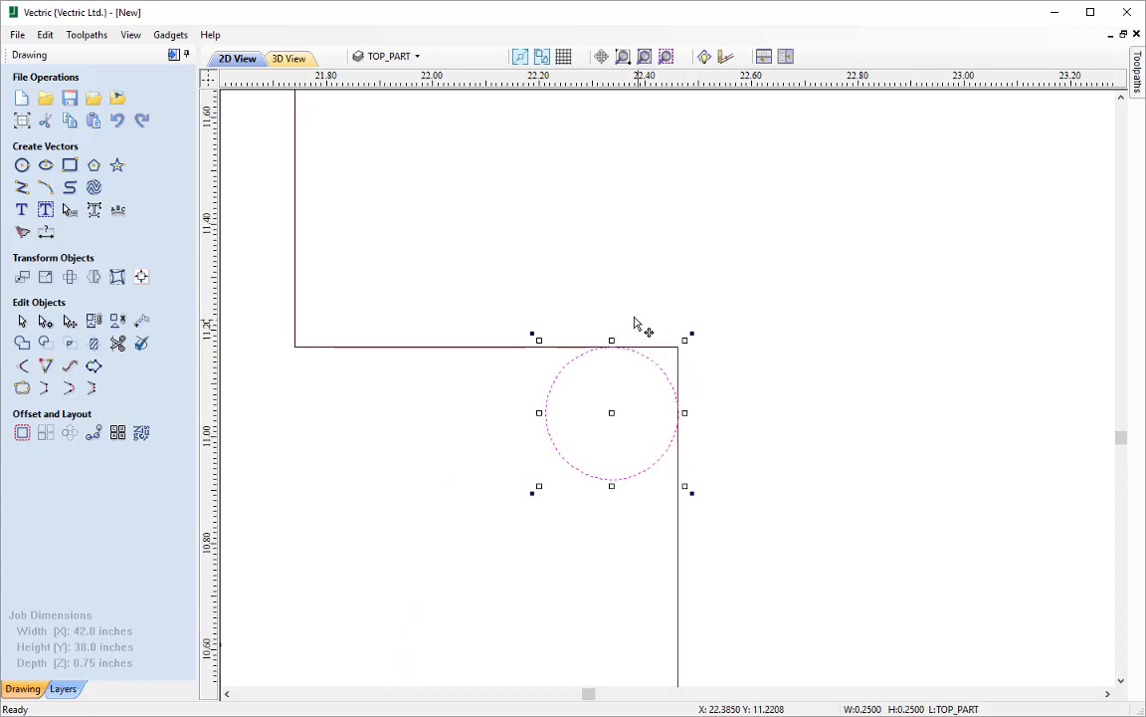
{"action": "scroll", "coordinate": [622, 366], "scroll_direction": "down", "scroll_amount": 4}
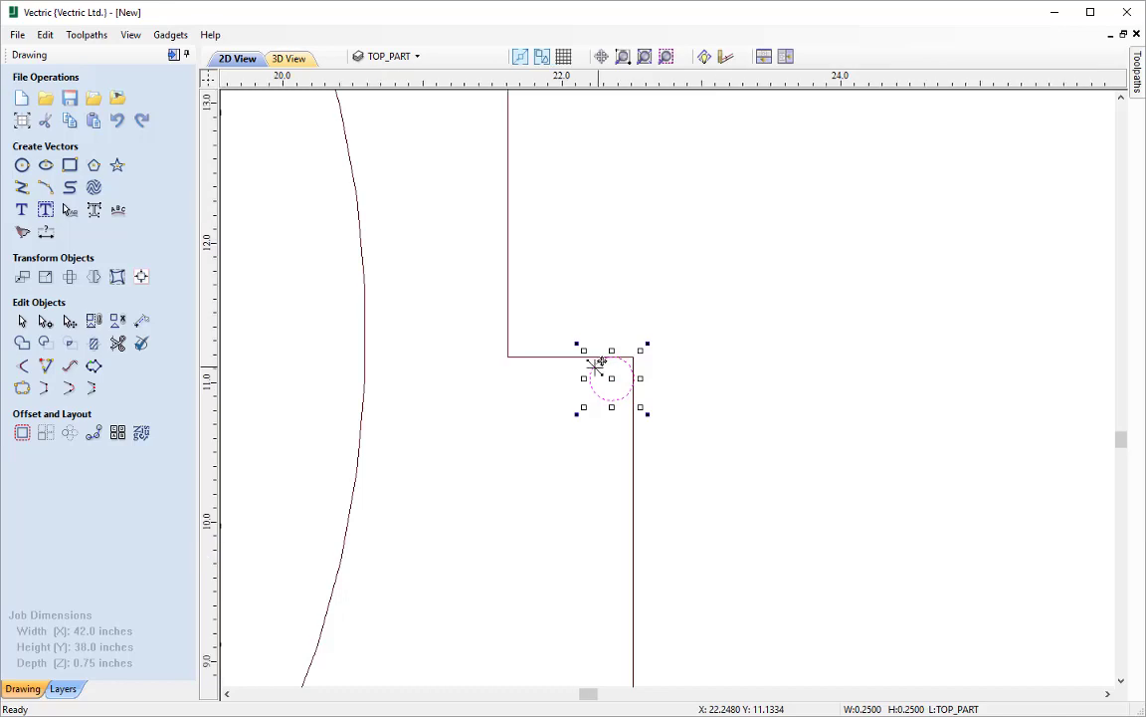
{"action": "scroll", "coordinate": [419, 387], "scroll_direction": "down", "scroll_amount": 6}
{"action": "middle_click_drag", "start_coordinate": [419, 386], "coordinate": [642, 366]}
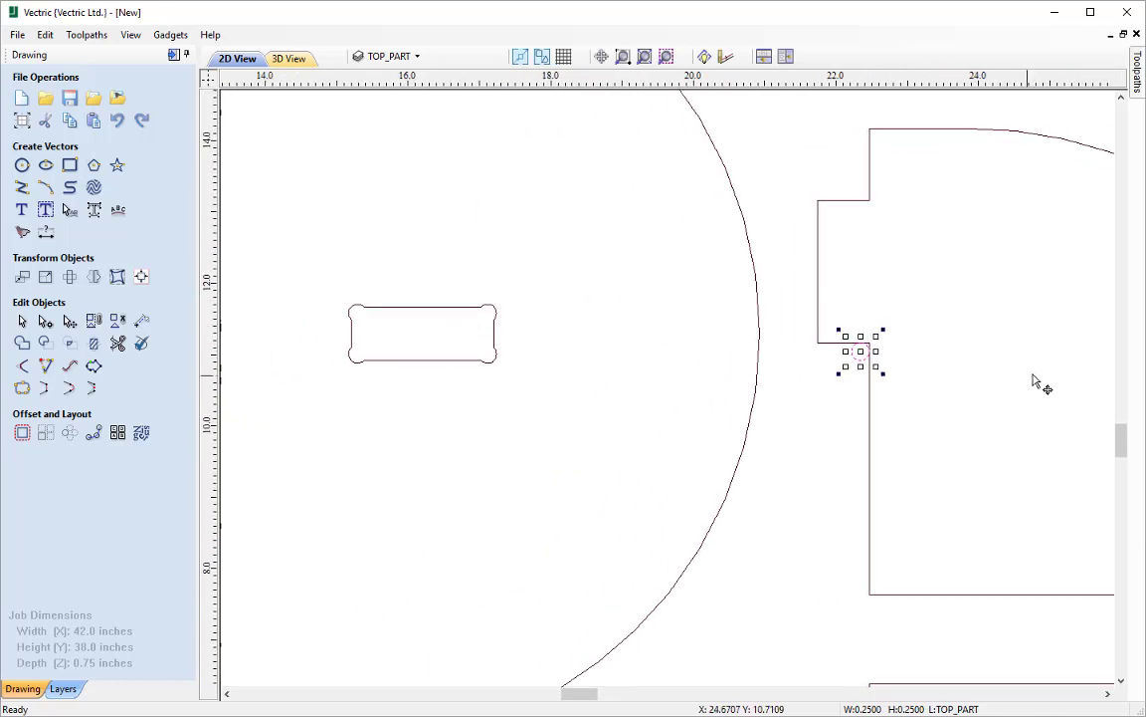
- Examine how the 0.25 inch circle sits in the inner corner below the lower-right leg's upper-left tab
{"action": "scroll", "coordinate": [897, 361], "scroll_direction": "up", "scroll_amount": 5}
{"action": "scroll", "coordinate": [783, 322], "scroll_direction": "up", "scroll_amount": 2}
{"action": "scroll", "coordinate": [819, 288], "scroll_direction": "up", "scroll_amount": 2}
{"action": "scroll", "coordinate": [670, 462], "scroll_direction": "up", "scroll_amount": 2}
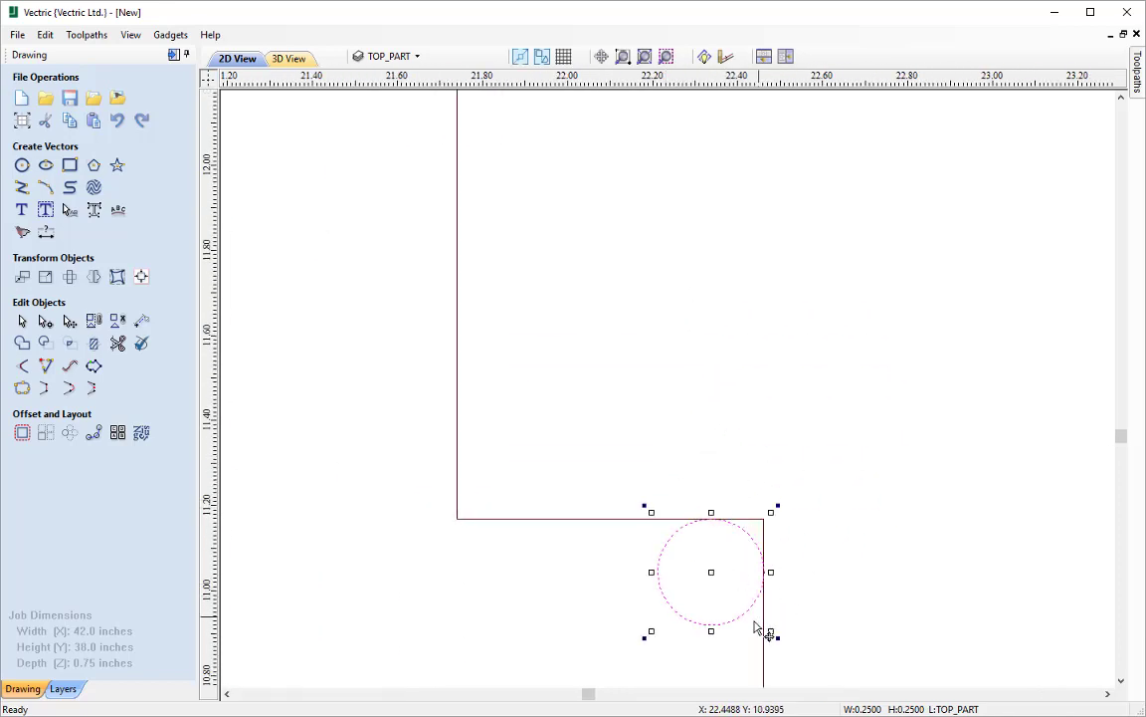
{"action": "scroll", "coordinate": [782, 633], "scroll_direction": "down", "scroll_amount": 2}
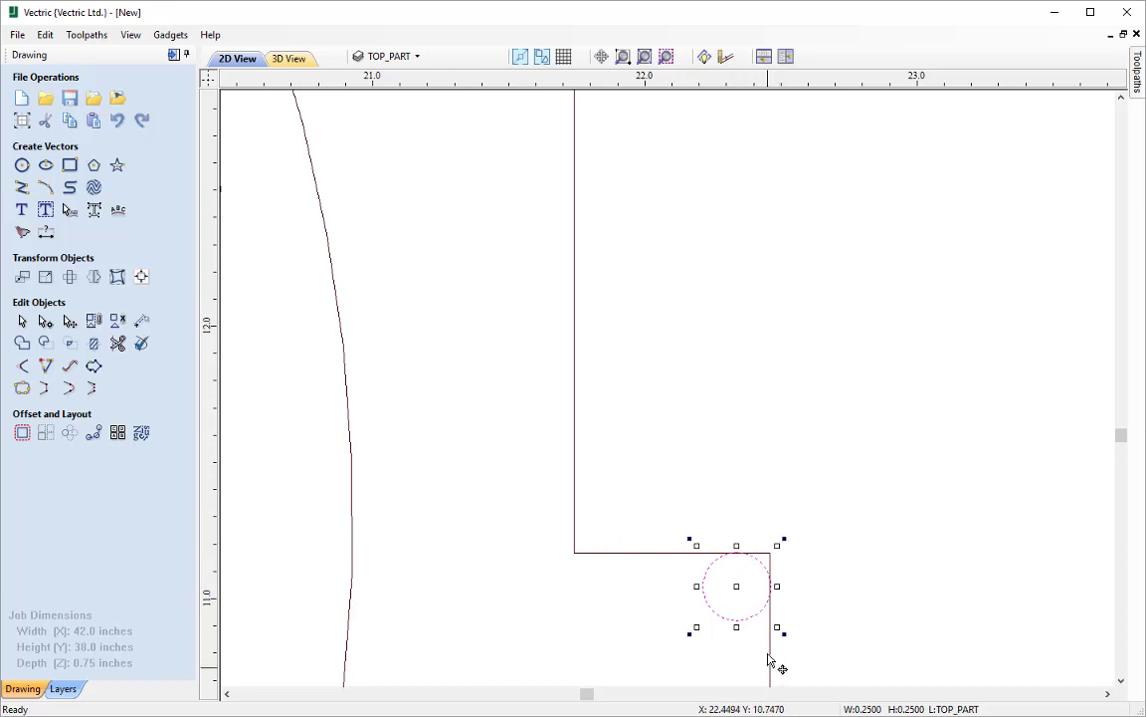
{"action": "scroll", "coordinate": [772, 660], "scroll_direction": "down", "scroll_amount": 3}
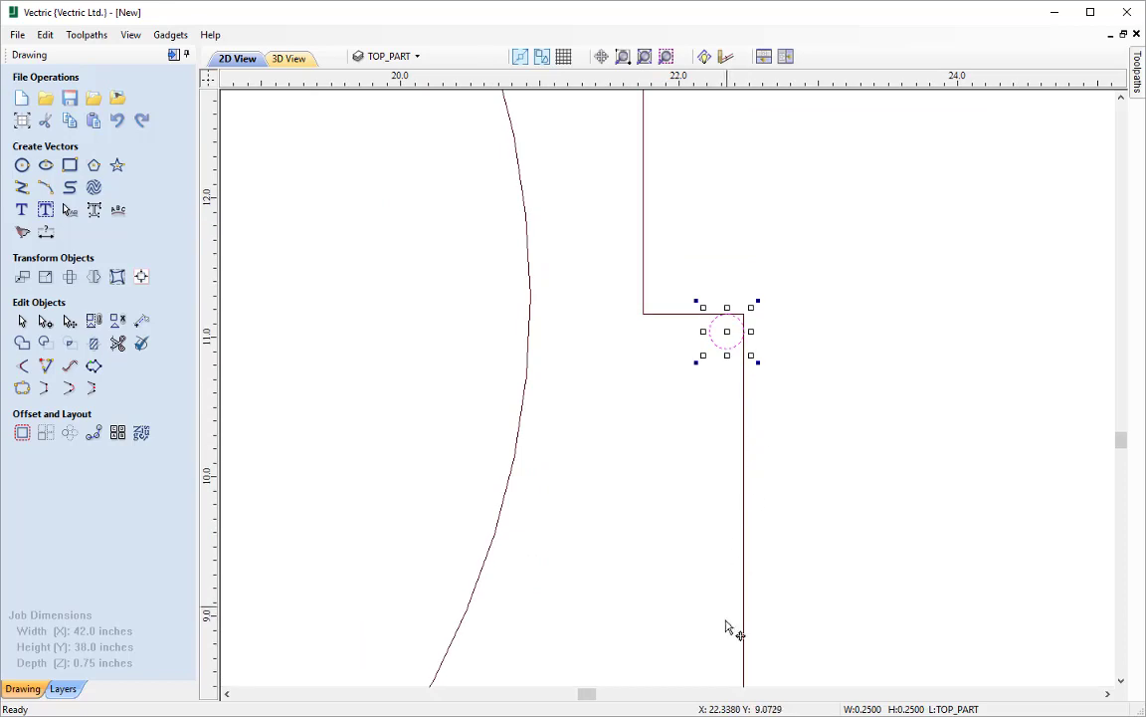
{"action": "scroll", "coordinate": [745, 328], "scroll_direction": "up", "scroll_amount": 1}
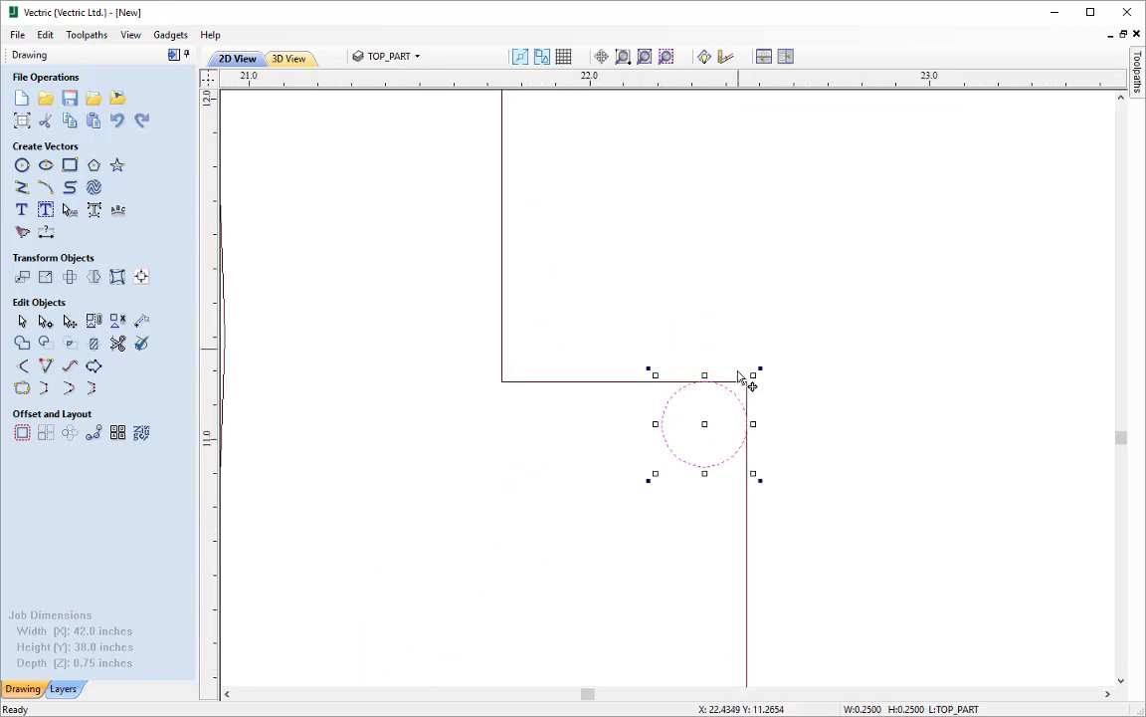
{"action": "scroll", "coordinate": [740, 376], "scroll_direction": "up", "scroll_amount": 2}
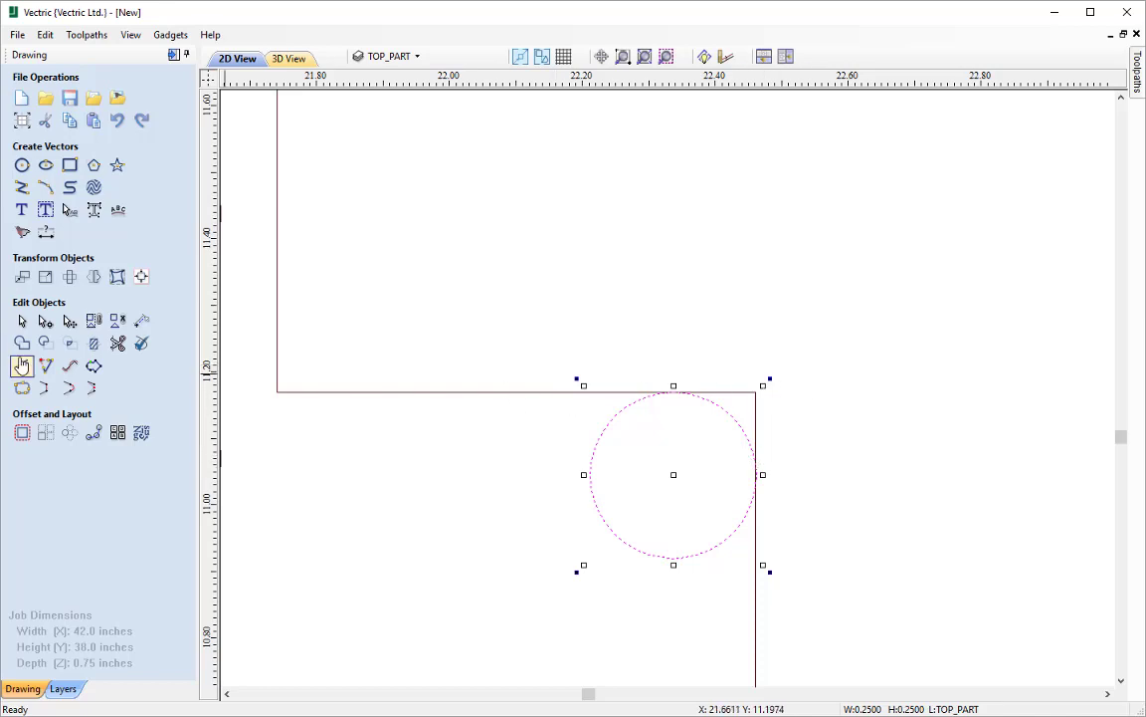
- Add 0.125 inch dog-bone fillets to the inner corners beside the tabs and foot of the lower-right leg
{"action": "left_click", "coordinate": [22, 366]}
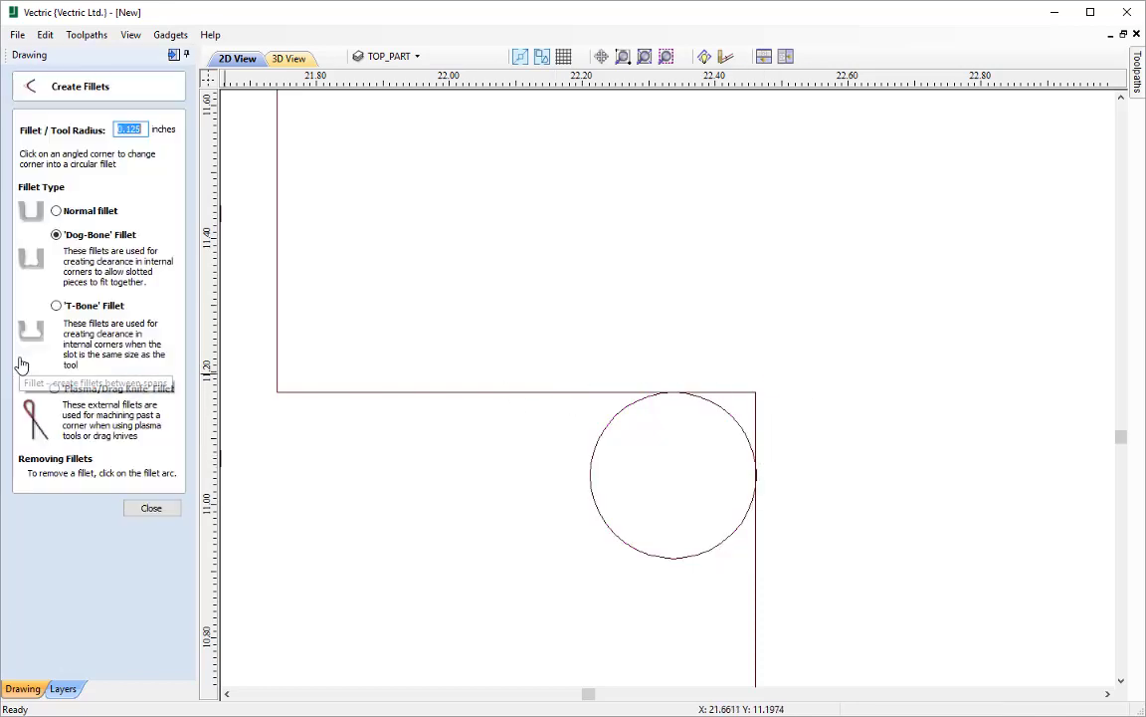
{"action": "left_click", "coordinate": [765, 384]}
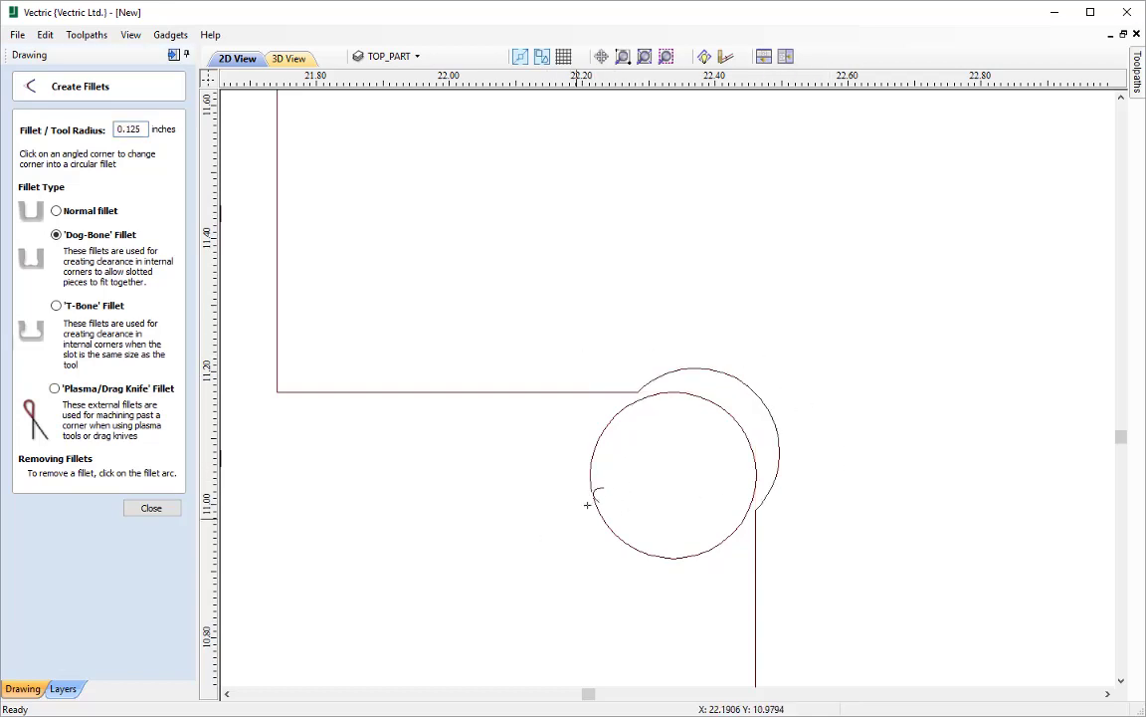
{"action": "scroll", "coordinate": [643, 455], "scroll_direction": "down", "scroll_amount": 5}
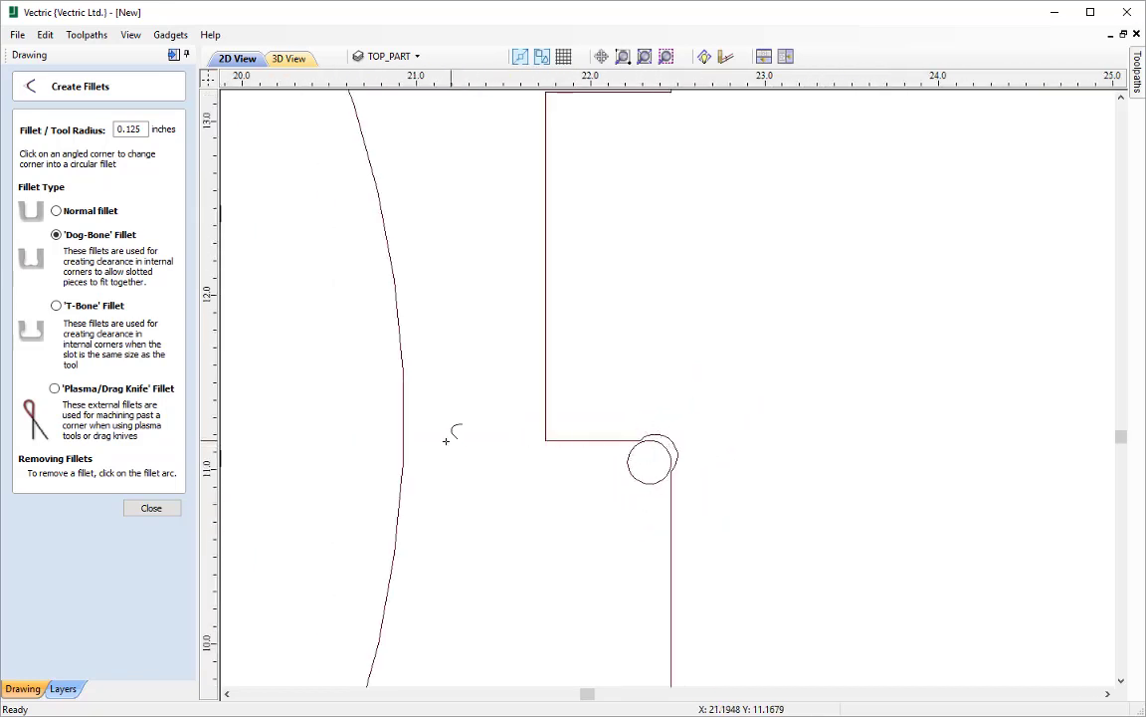
{"action": "scroll", "coordinate": [577, 418], "scroll_direction": "down", "scroll_amount": 2}
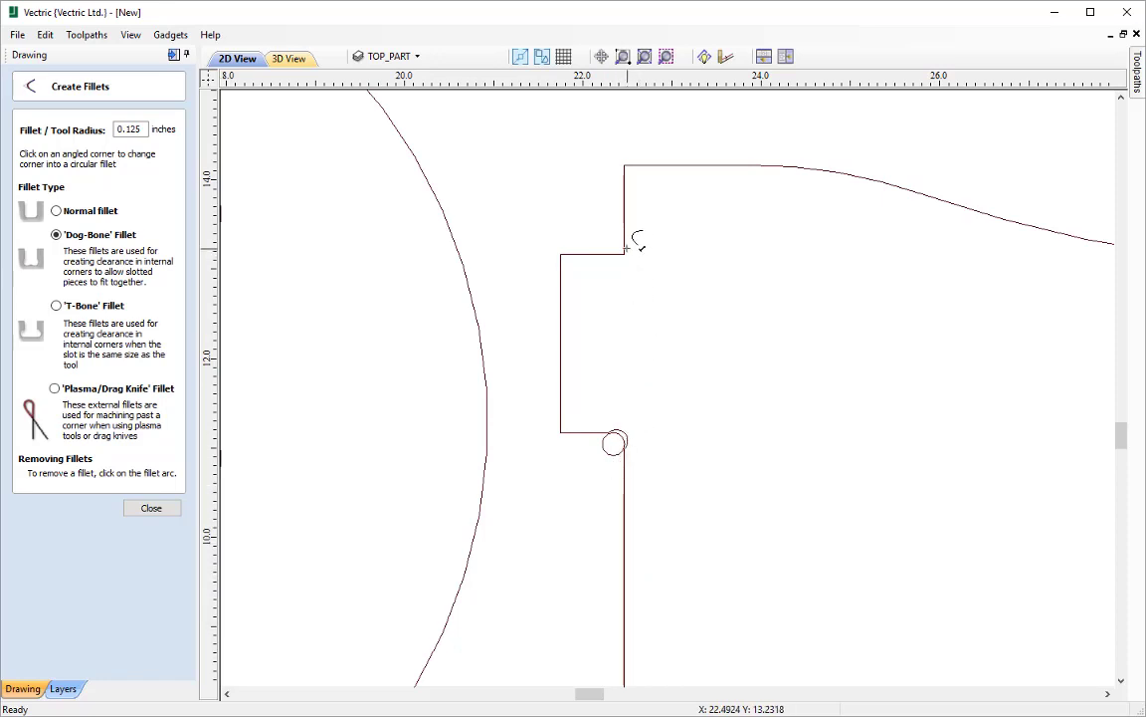
{"action": "scroll", "coordinate": [671, 402], "scroll_direction": "down", "scroll_amount": 6}
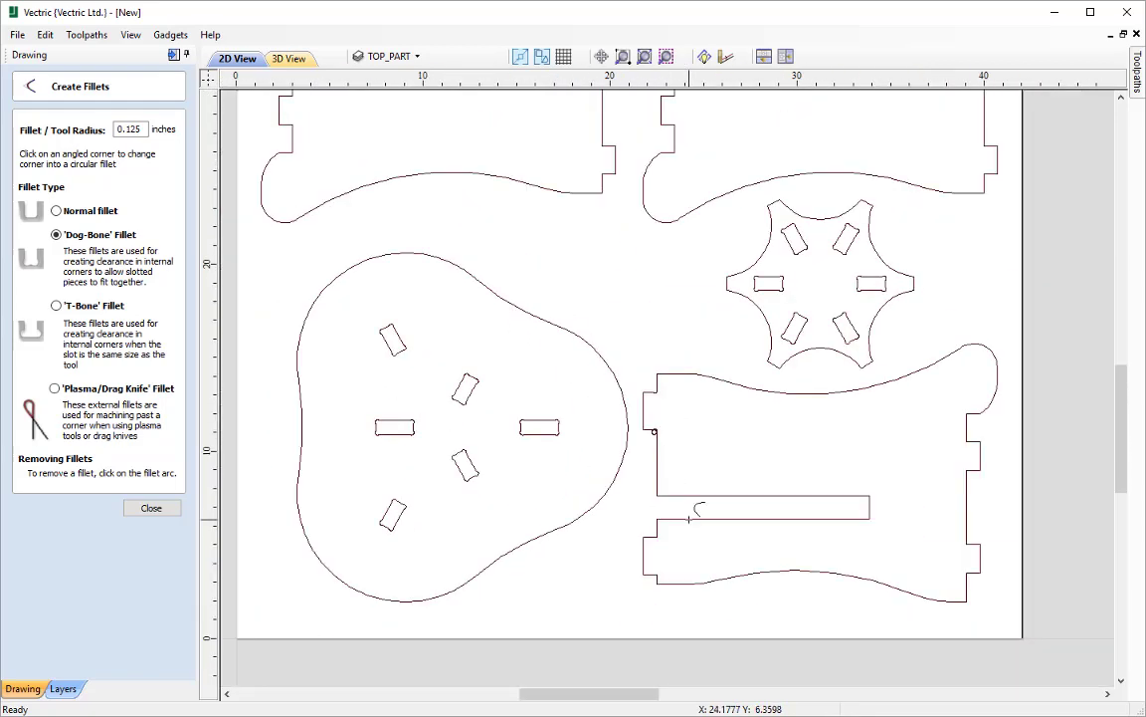
{"action": "scroll", "coordinate": [658, 475], "scroll_direction": "up", "scroll_amount": 2}
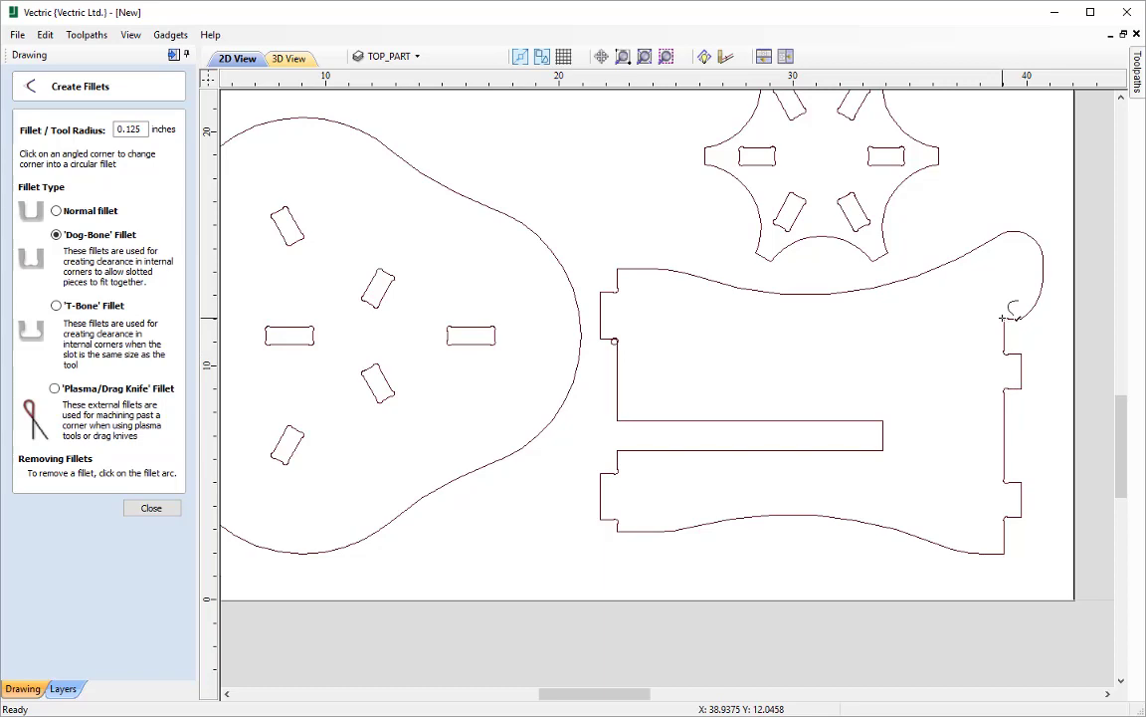
- Add 0.125 inch dog-bone fillets to the inner corners beside the tabs and foot of the upper-right leg
{"action": "middle_click_drag", "start_coordinate": [813, 276], "coordinate": [811, 632]}
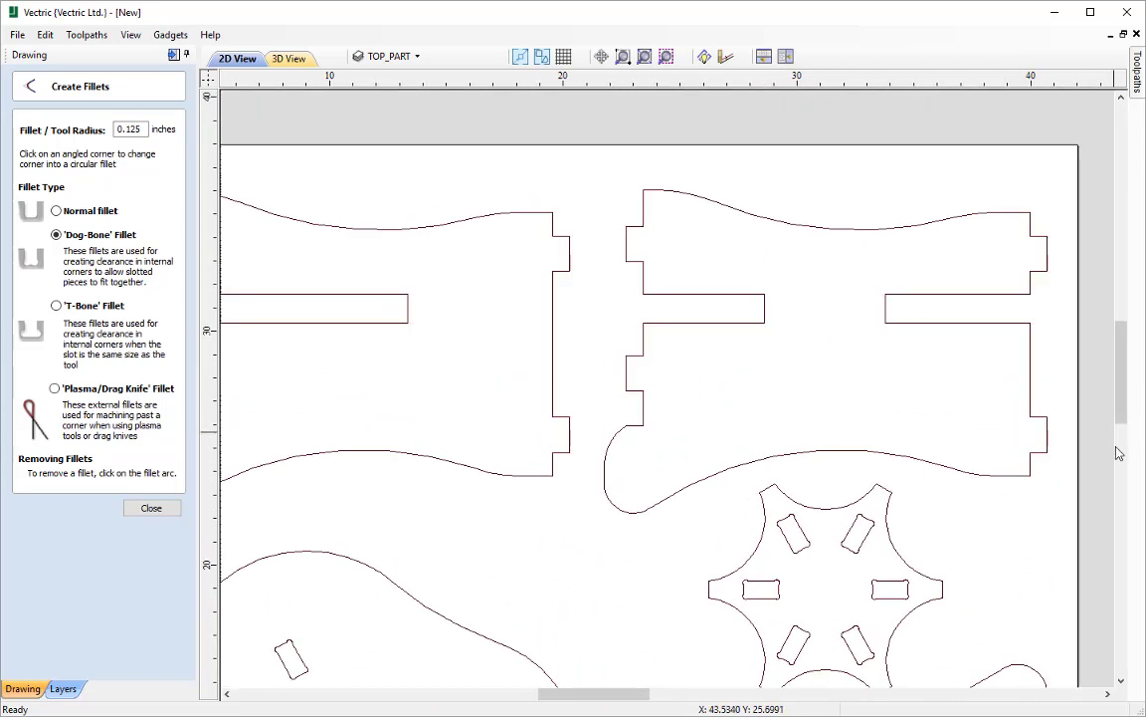
{"action": "left_click", "coordinate": [1031, 411]}
{"action": "left_click", "coordinate": [1033, 267]}
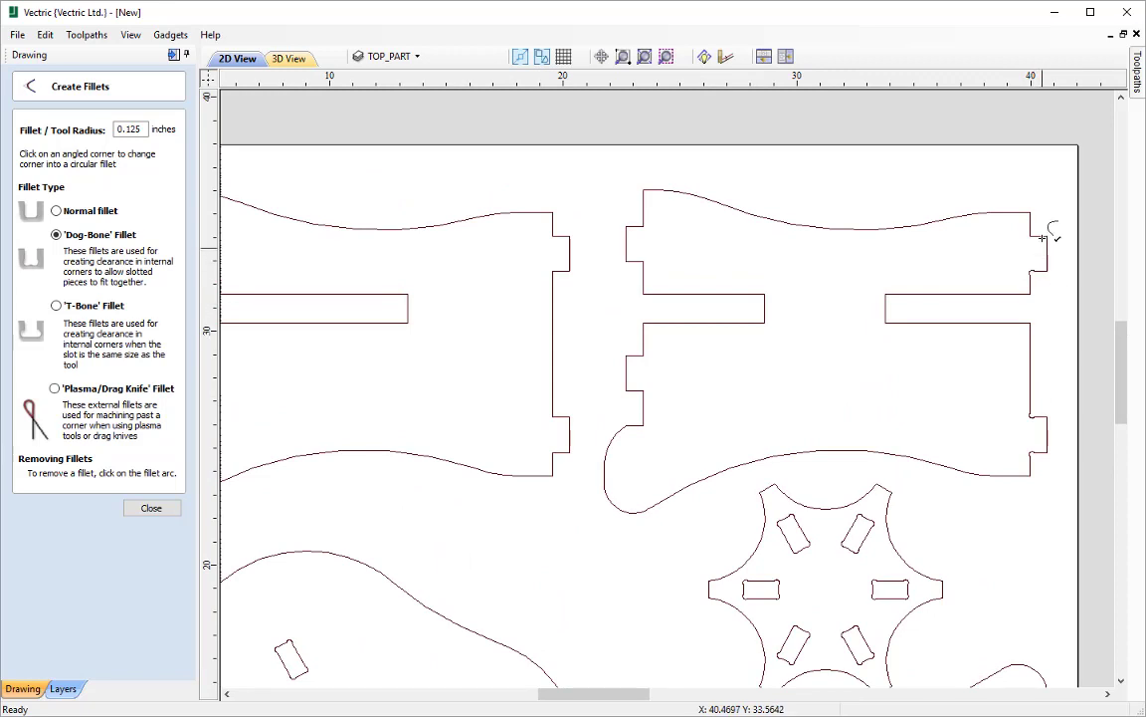
{"action": "left_click", "coordinate": [1031, 234]}
{"action": "left_click", "coordinate": [651, 267]}
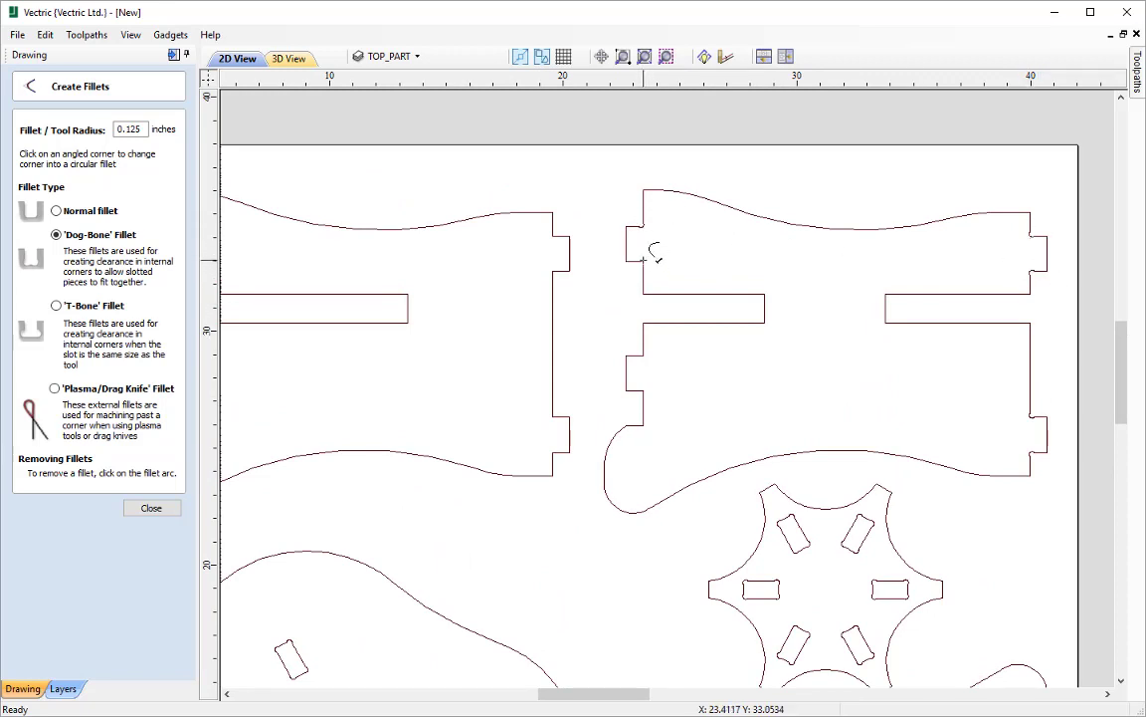
{"action": "left_click", "coordinate": [645, 352]}
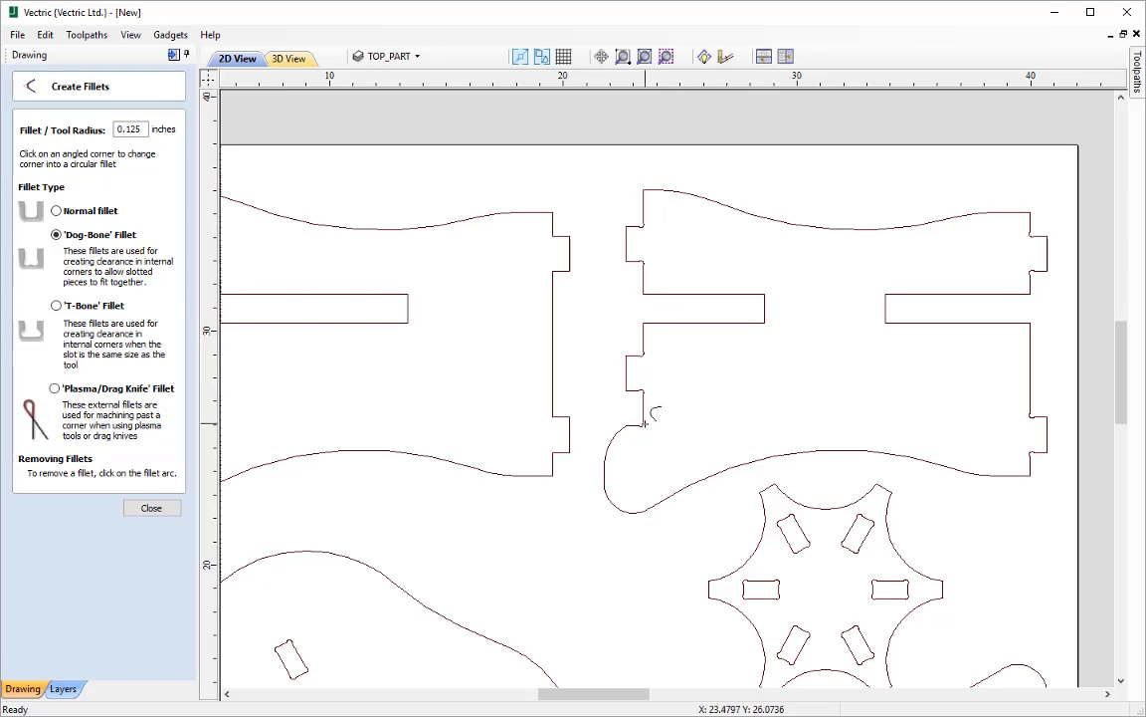
- Add 0.125 inch dog-bone fillets to the inner corners beside the tabs and foot of the upper-left leg
{"action": "scroll", "coordinate": [647, 454], "scroll_direction": "up", "scroll_amount": 2}
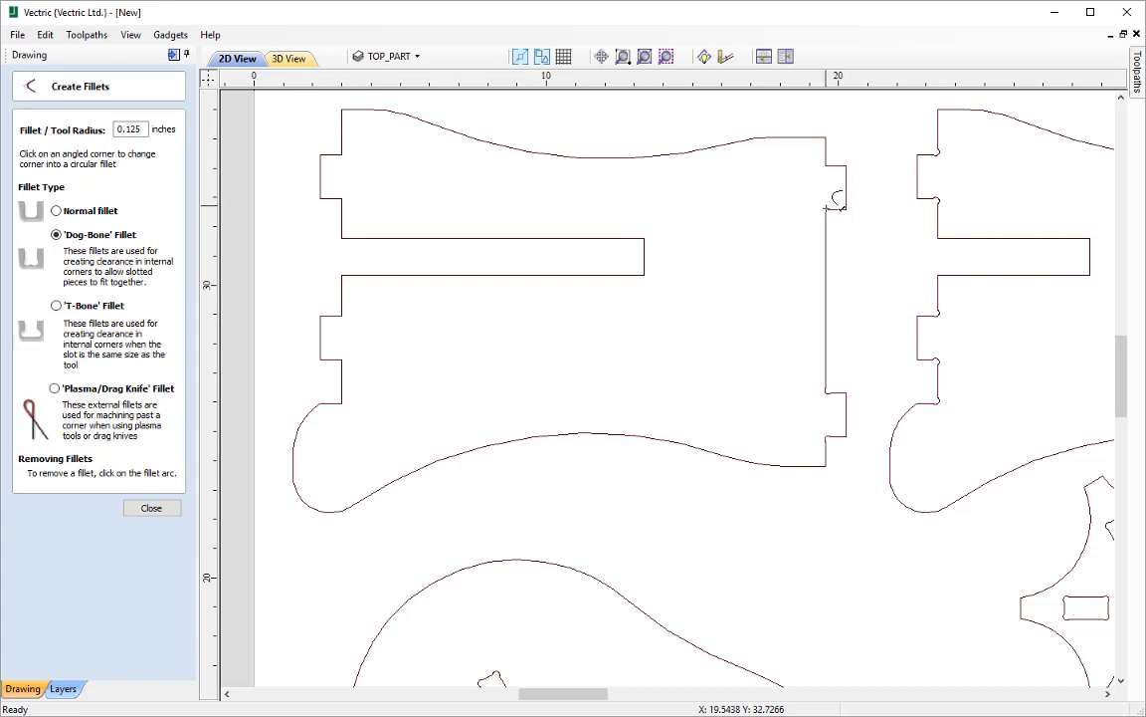
{"action": "left_click", "coordinate": [343, 154]}
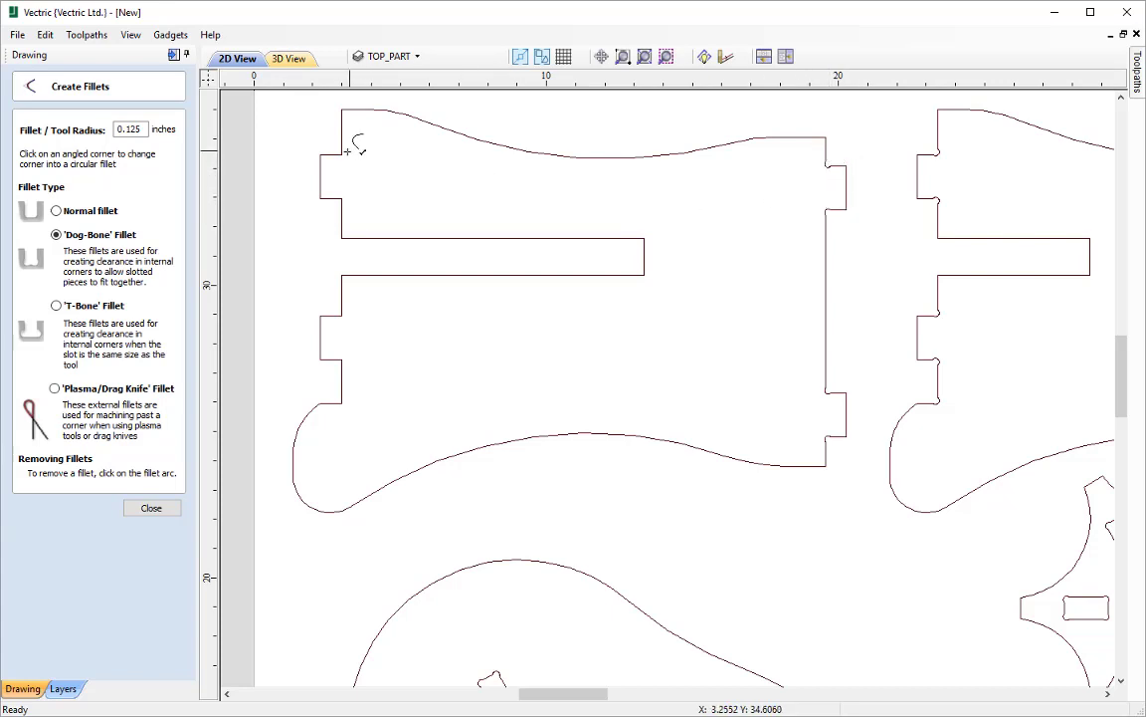
{"action": "left_click", "coordinate": [343, 317]}
{"action": "left_click", "coordinate": [342, 359]}
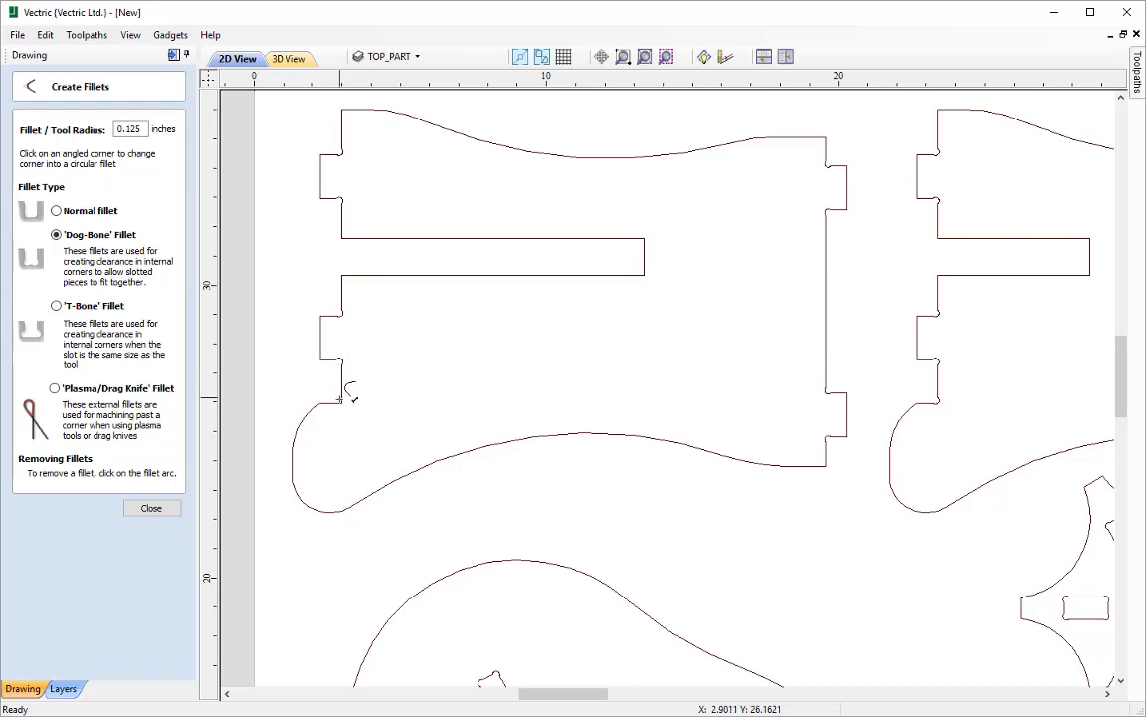
{"action": "scroll", "coordinate": [660, 379], "scroll_direction": "down", "scroll_amount": 3}
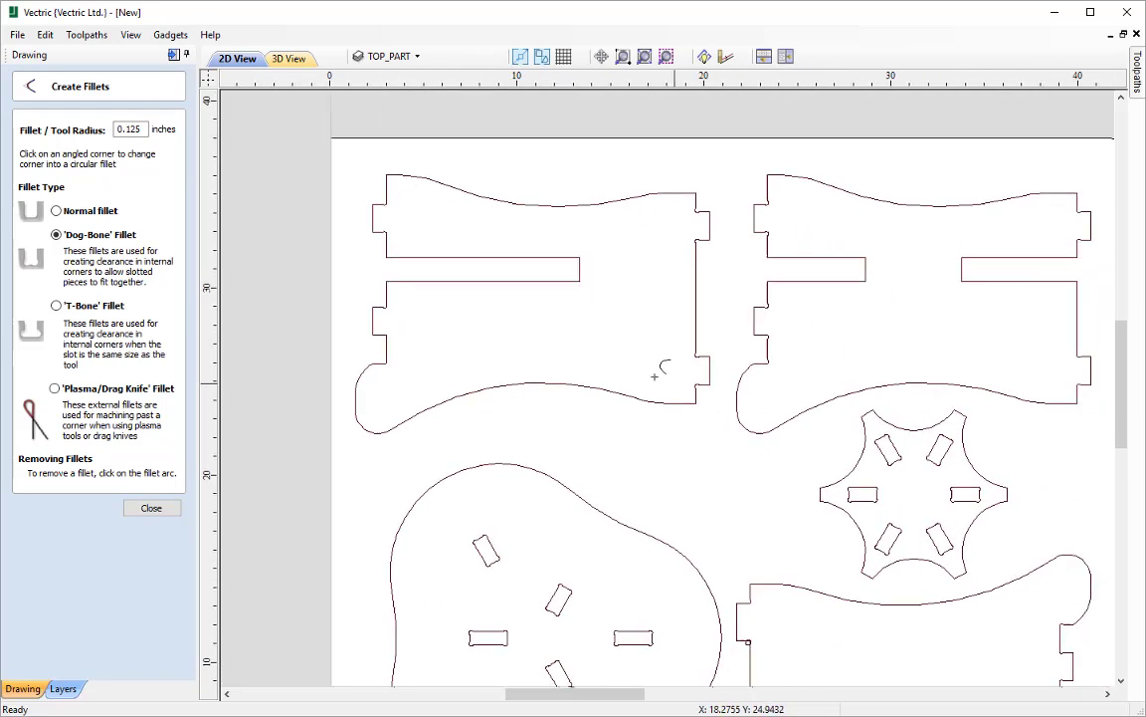
- Close the fillet tool and delete the 0.25 inch test circle beside the lower-right leg's tab
{"action": "scroll", "coordinate": [617, 299], "scroll_direction": "down", "scroll_amount": 1}
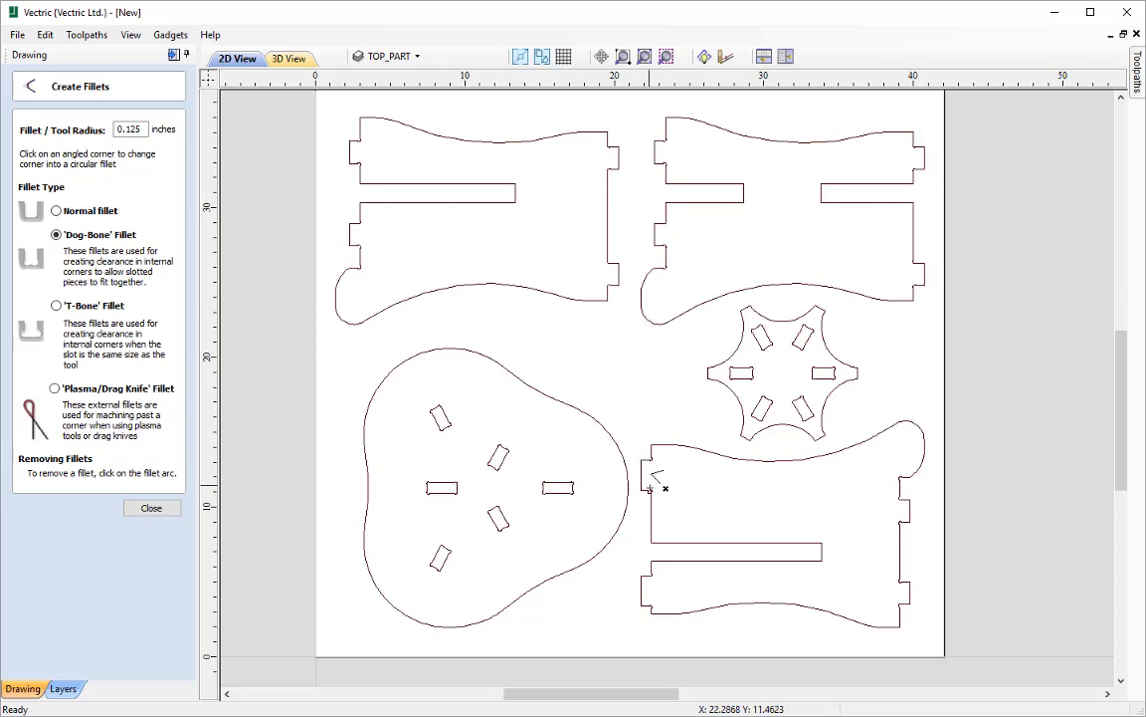
{"action": "scroll", "coordinate": [653, 482], "scroll_direction": "up", "scroll_amount": 5}
{"action": "scroll", "coordinate": [652, 481], "scroll_direction": "up", "scroll_amount": 1}
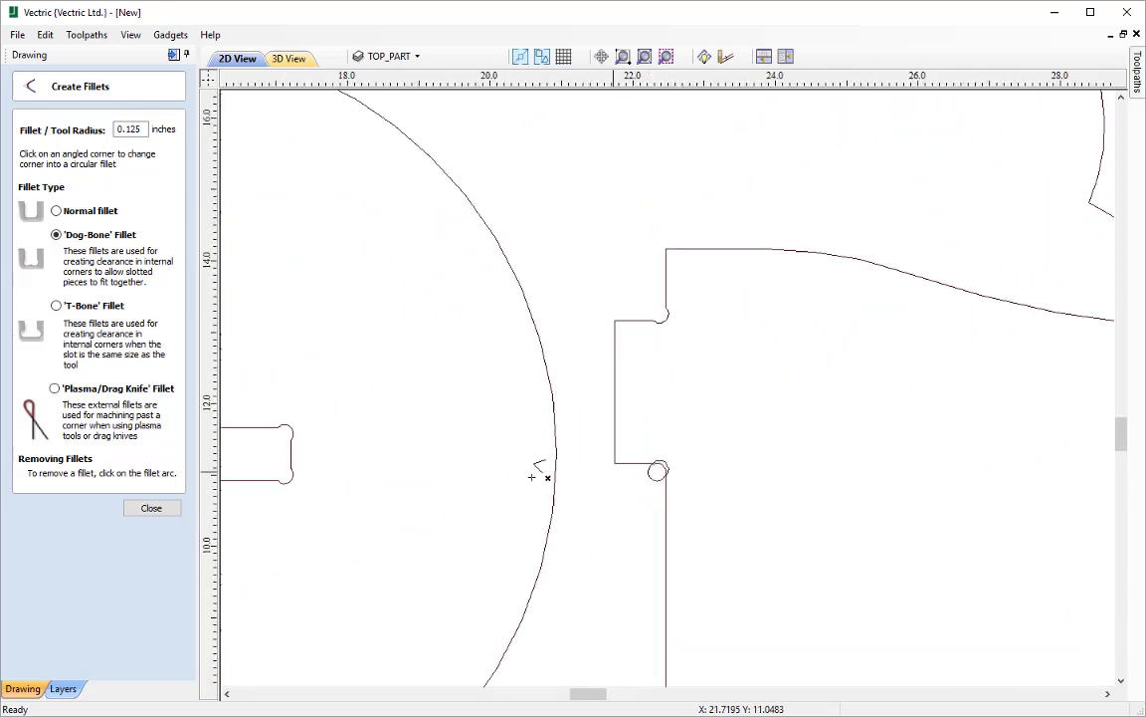
{"action": "left_click", "coordinate": [151, 507]}
{"action": "left_click", "coordinate": [650, 474]}
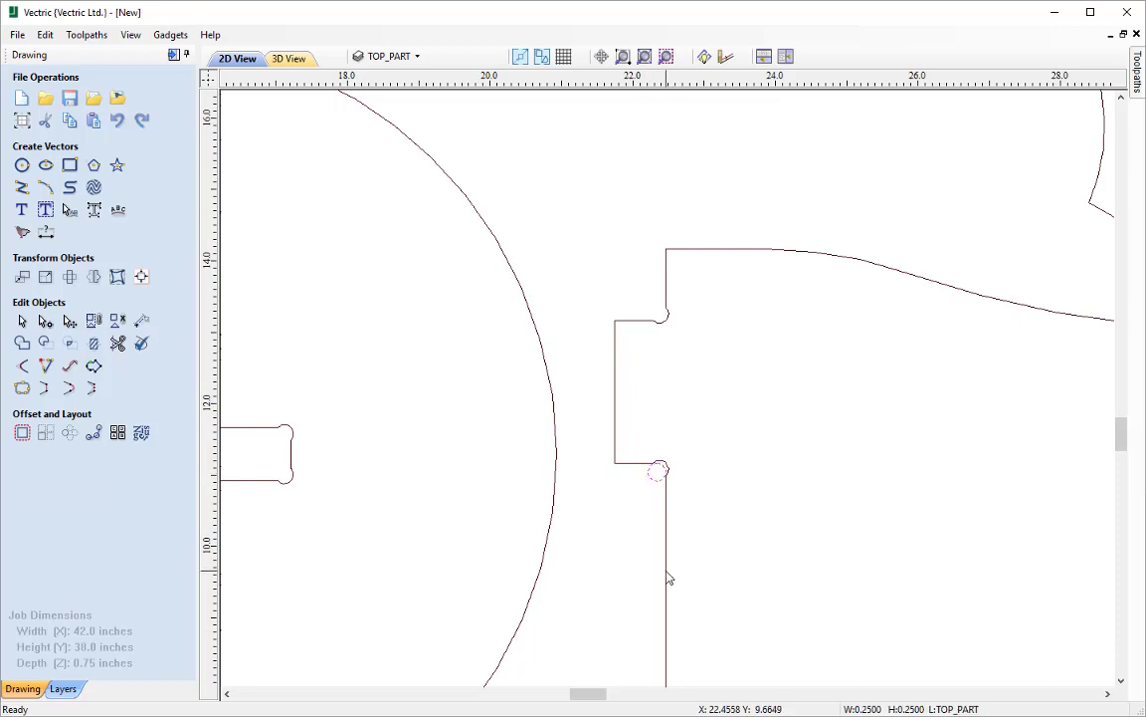
{"action": "key", "text": "Delete"}
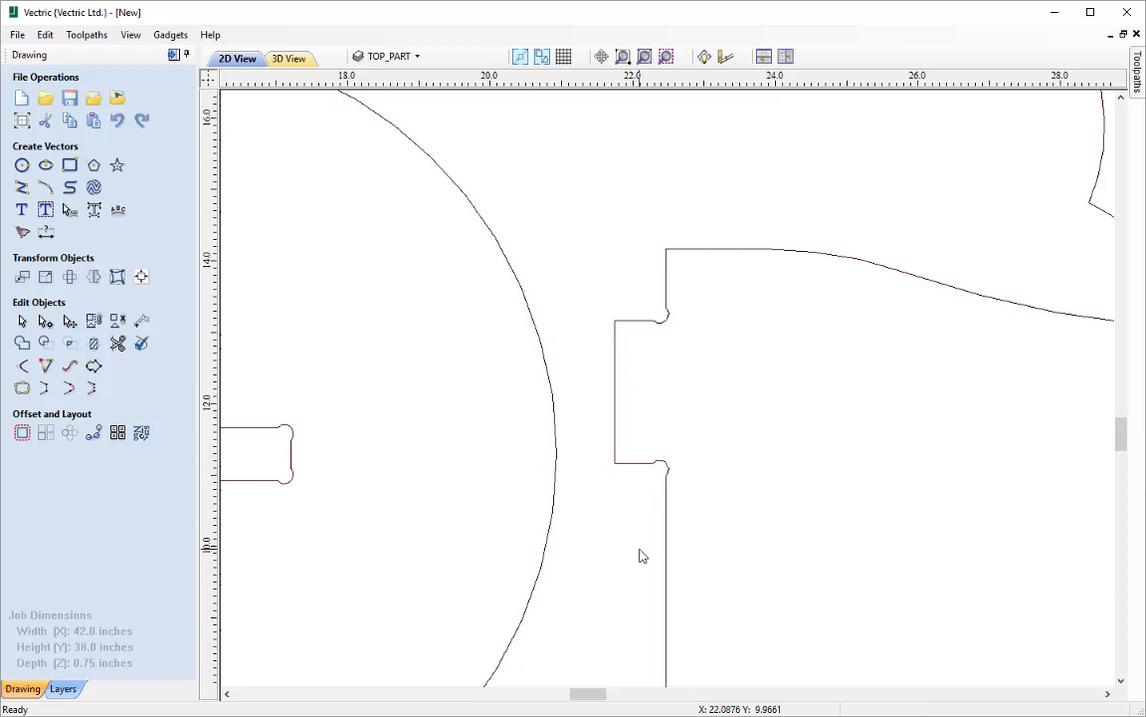
{"action": "left_click", "coordinate": [644, 58]}
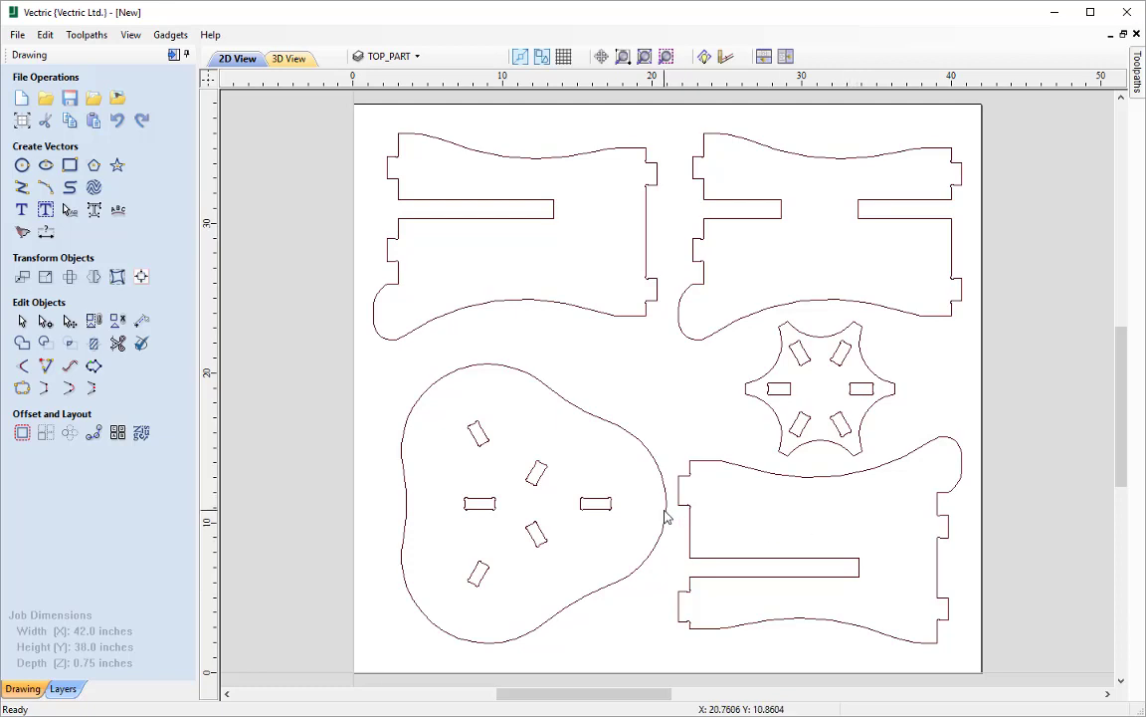
- Add 0.125 inch T-bone fillets to both corners at the closed end of the upper-left leg's long slot
{"action": "scroll", "coordinate": [554, 206], "scroll_direction": "up", "scroll_amount": 2}
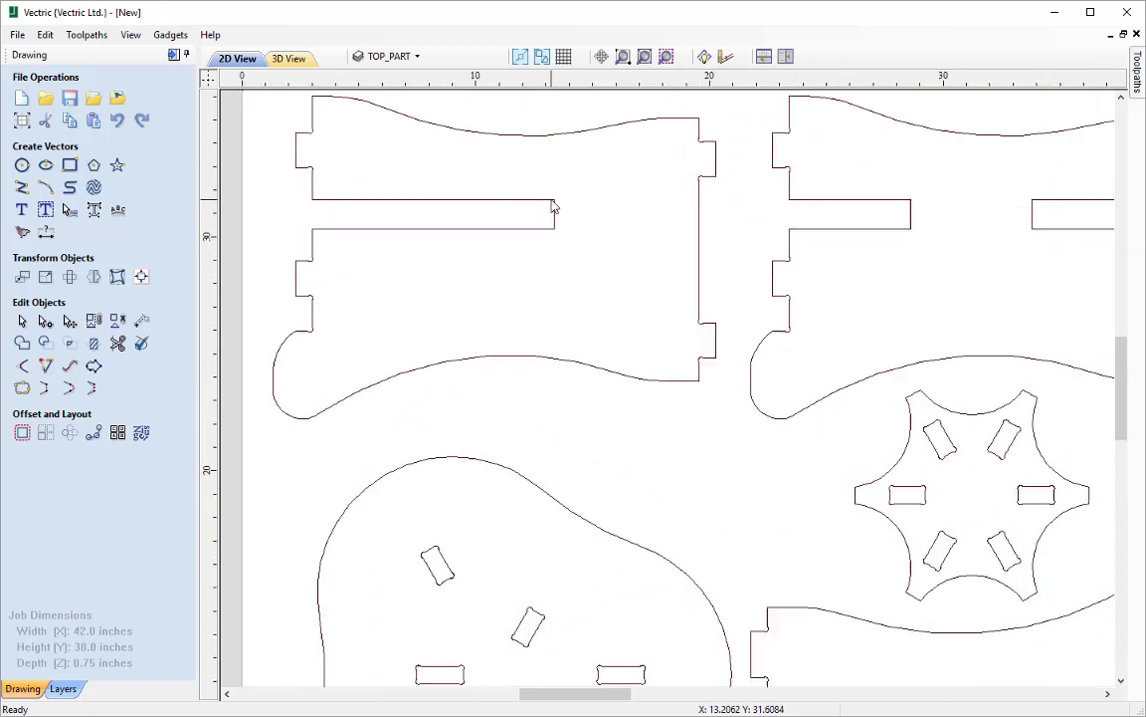
{"action": "scroll", "coordinate": [554, 206], "scroll_direction": "up", "scroll_amount": 3}
{"action": "middle_click_drag", "start_coordinate": [555, 205], "coordinate": [568, 376]}
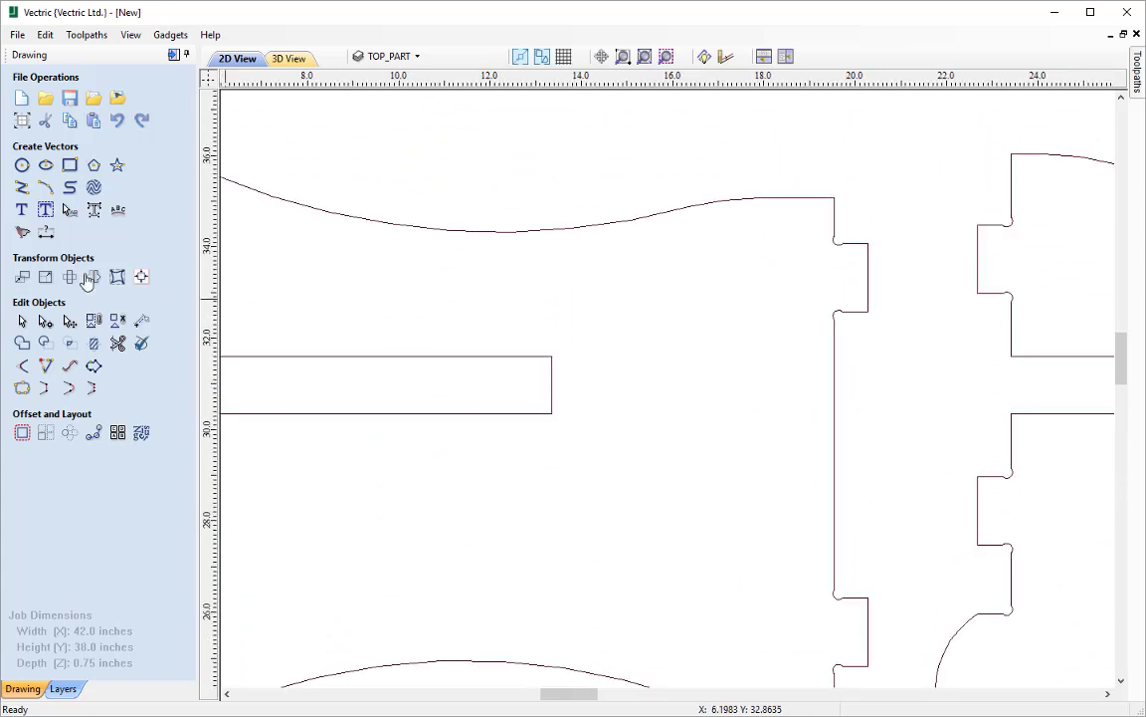
{"action": "left_click", "coordinate": [23, 367]}
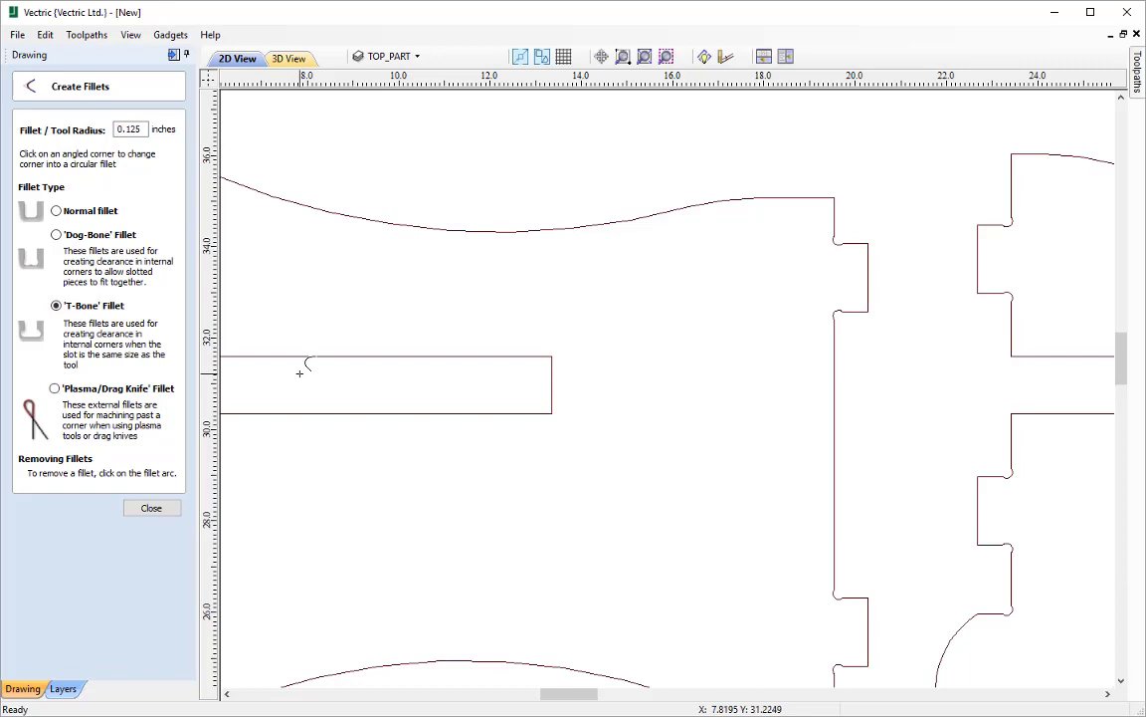
{"action": "left_click", "coordinate": [545, 353]}
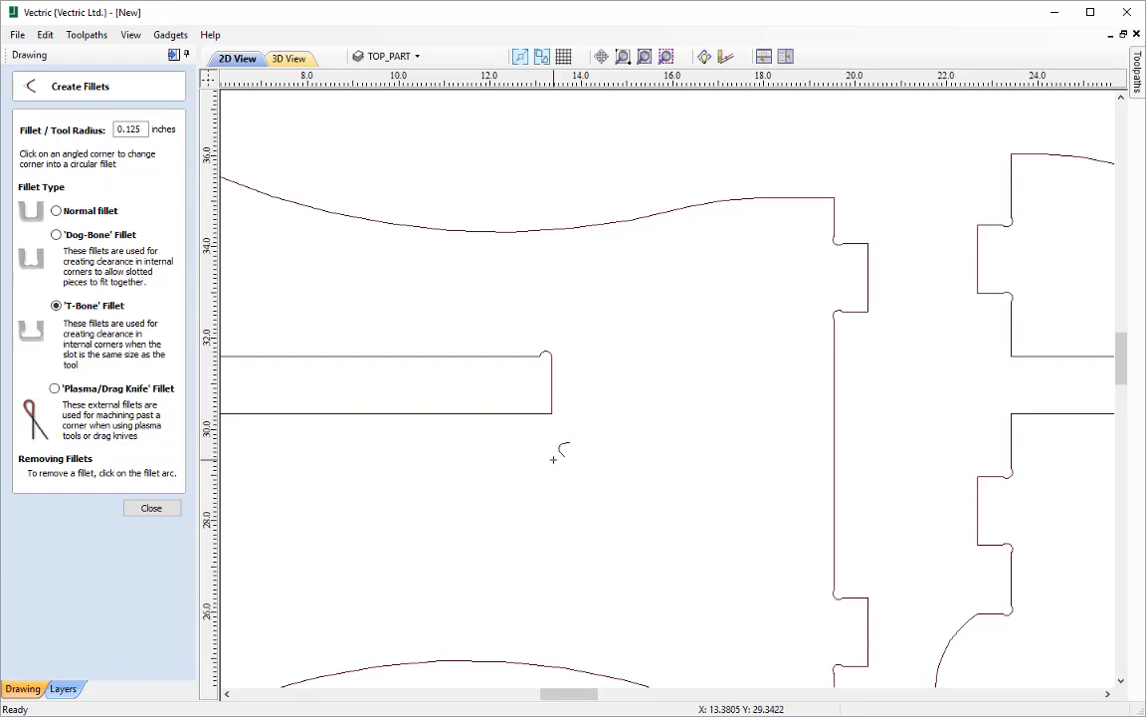
{"action": "left_click", "coordinate": [558, 407]}
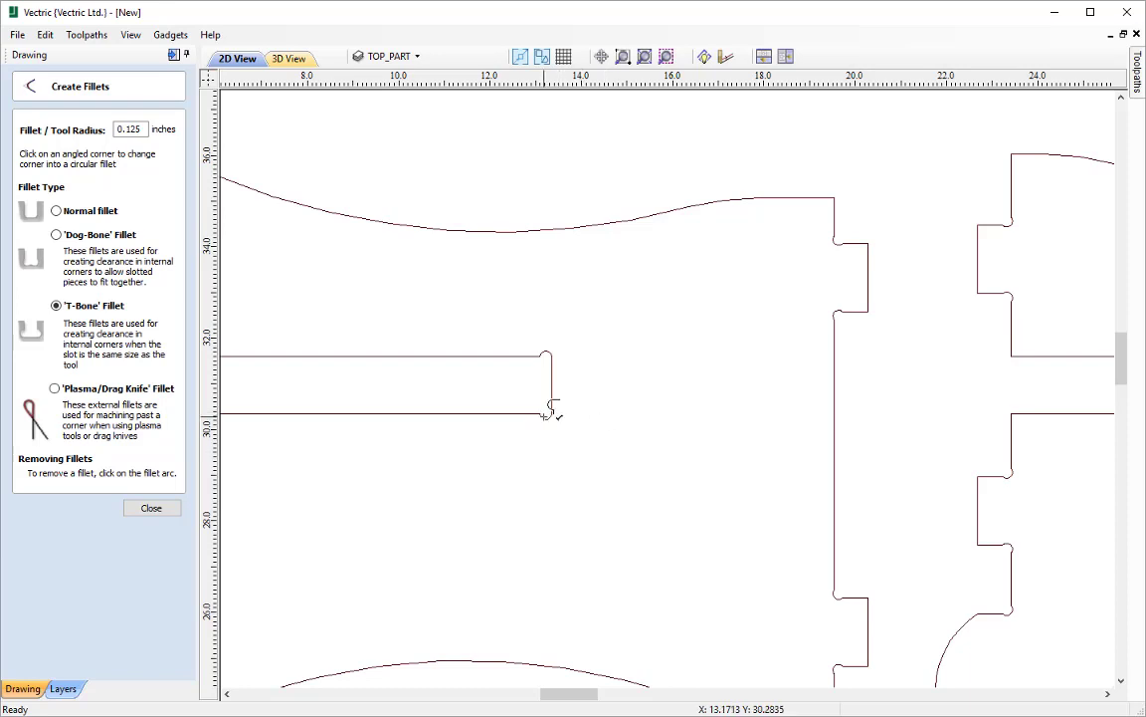
- Add 0.125 inch T-bone fillets to the closed-end corners of both slots in the upper-right leg
{"action": "scroll", "coordinate": [662, 476], "scroll_direction": "down", "scroll_amount": 3}
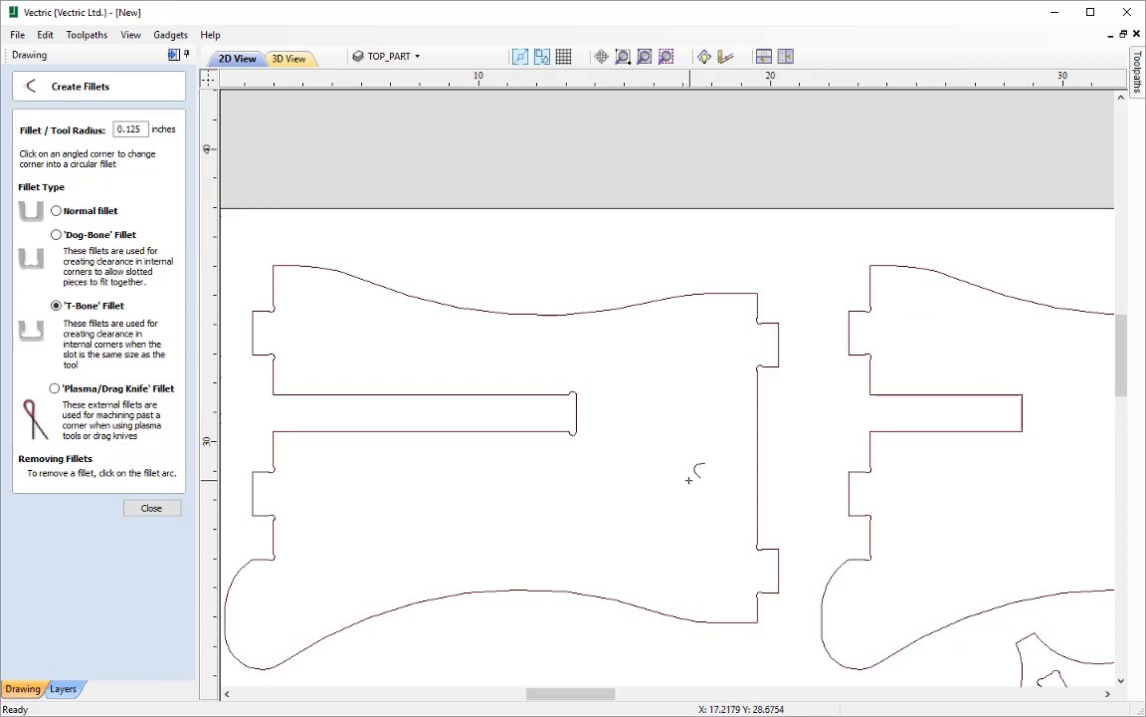
{"action": "middle_click_drag", "start_coordinate": [695, 474], "coordinate": [373, 461]}
{"action": "left_click", "coordinate": [699, 419]}
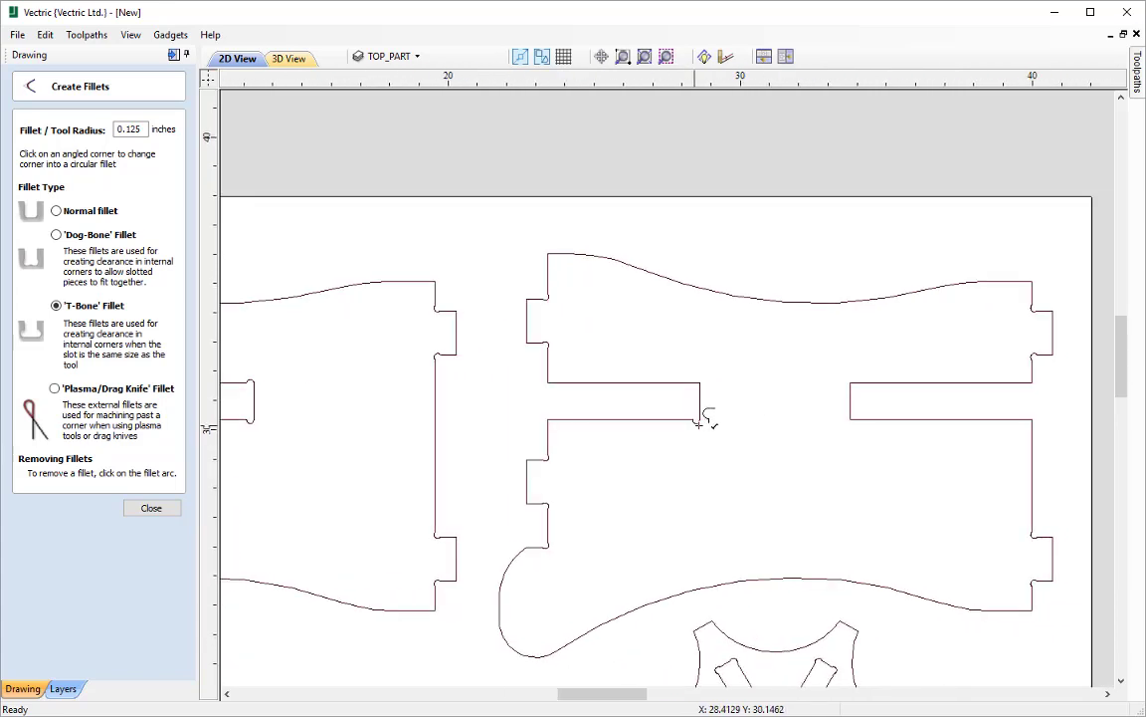
{"action": "left_click", "coordinate": [700, 382]}
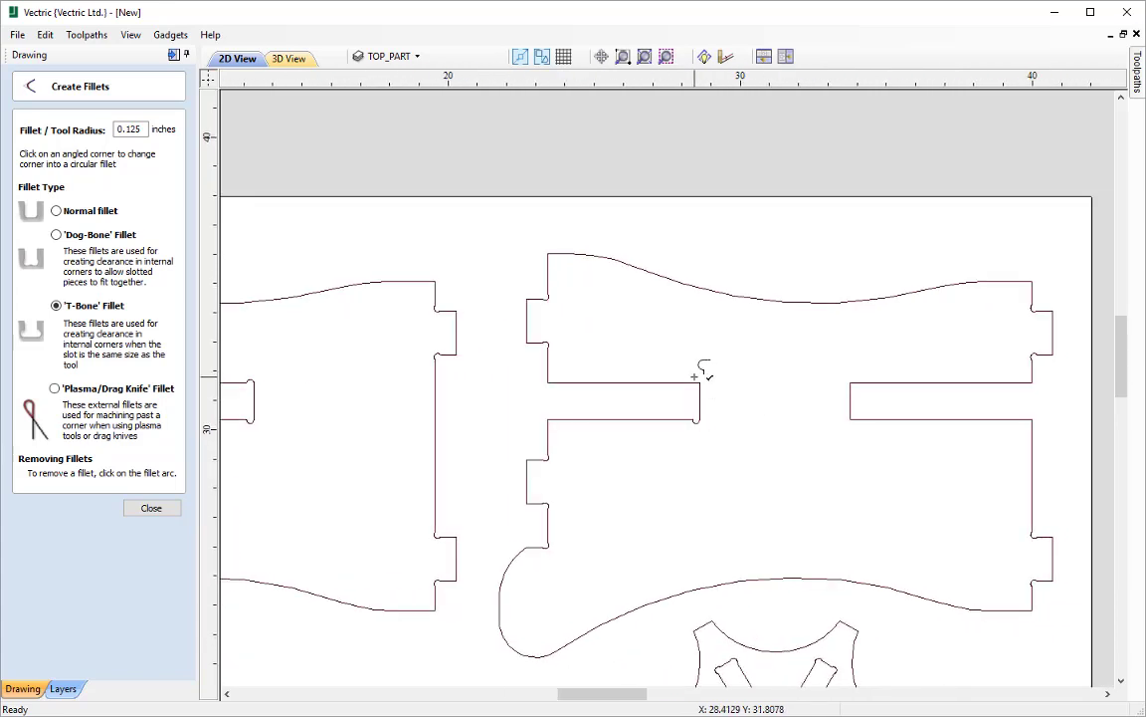
{"action": "left_click", "coordinate": [853, 382]}
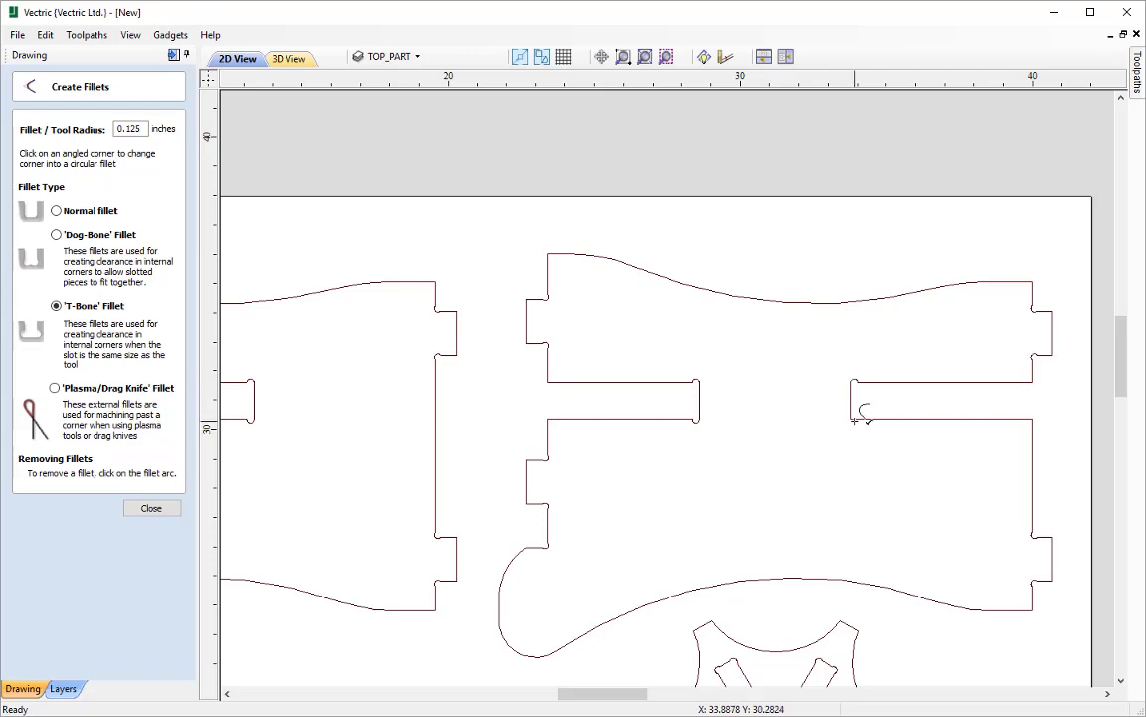
- Add 0.125 inch T-bone fillets to both corners at the closed end of the lower-right leg's long slot
{"action": "scroll", "coordinate": [801, 533], "scroll_direction": "down", "scroll_amount": 2}
{"action": "middle_click_drag", "start_coordinate": [801, 533], "coordinate": [773, 307]}
{"action": "scroll", "coordinate": [761, 493], "scroll_direction": "up", "scroll_amount": 4}
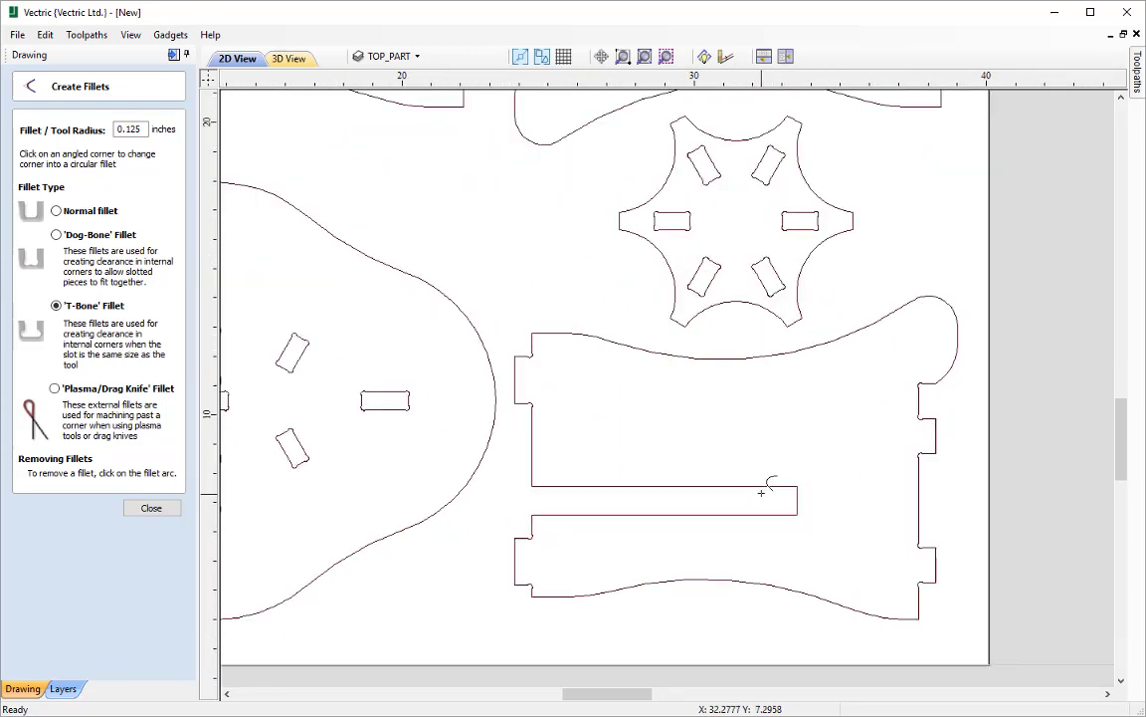
{"action": "left_click", "coordinate": [815, 482]}
{"action": "left_click", "coordinate": [817, 531]}
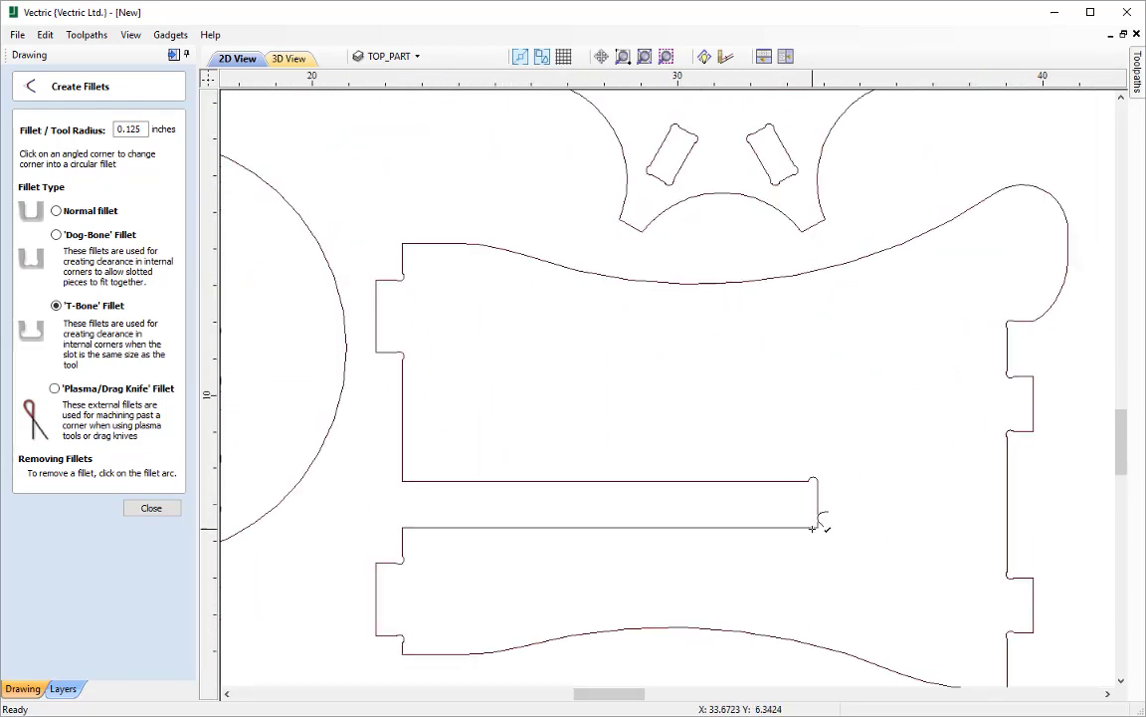
- Finish adding T-bone fillets to the leg slots and close the fillet tool
{"action": "scroll", "coordinate": [647, 543], "scroll_direction": "down", "scroll_amount": 4}
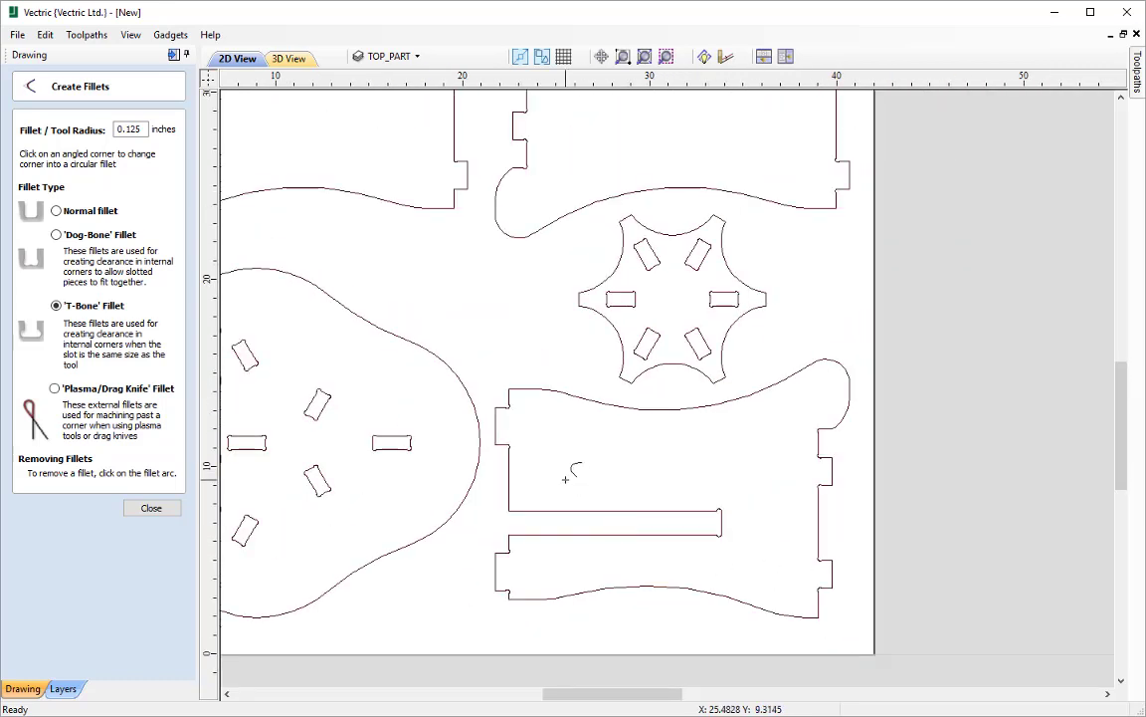
{"action": "scroll", "coordinate": [566, 479], "scroll_direction": "down", "scroll_amount": 1}
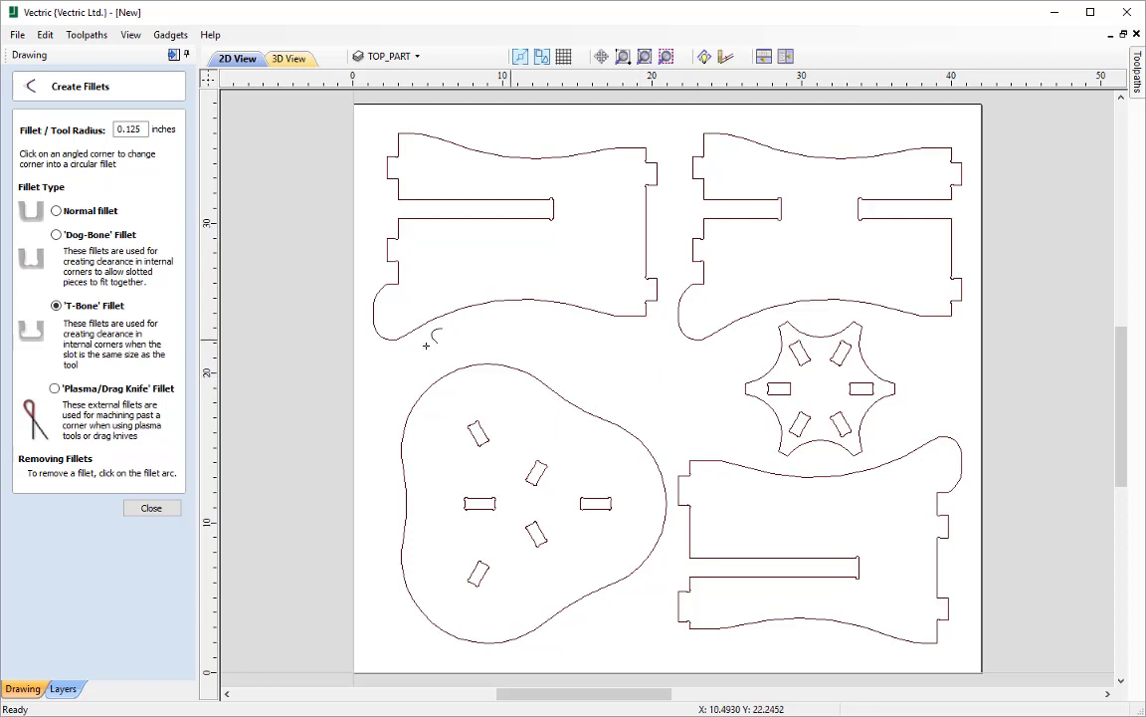
{"action": "left_click", "coordinate": [150, 508]}
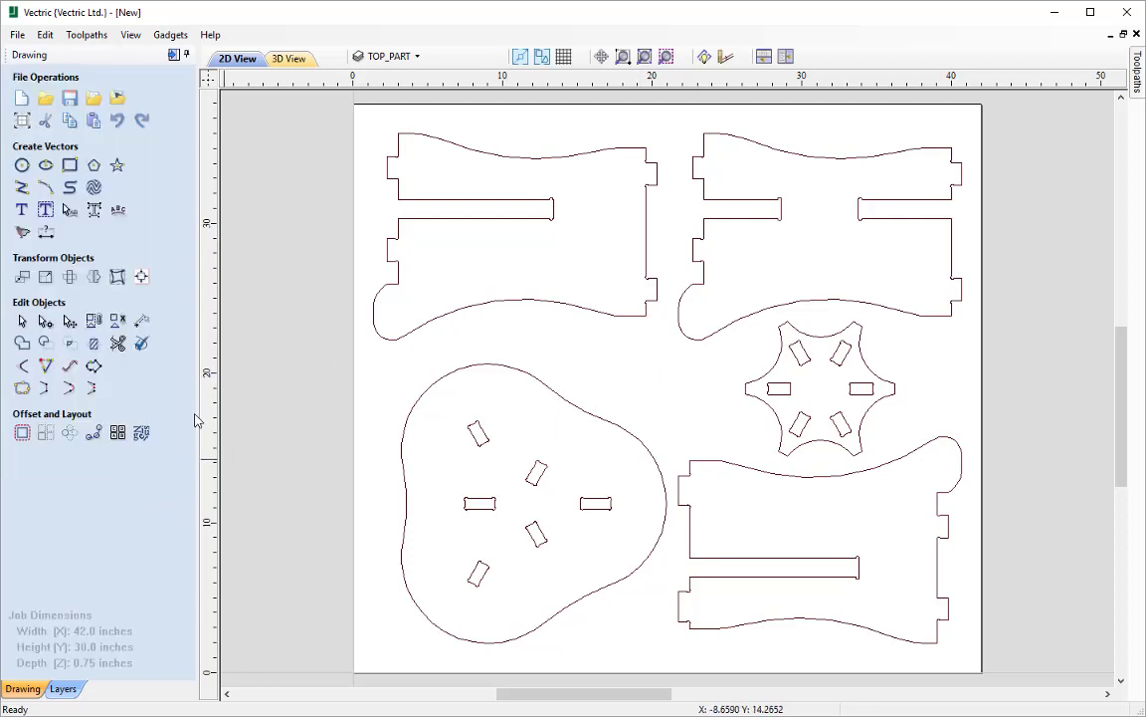
- Save the job as a VCarve file named 3_Legged_Table_Drawing in the 3_Legged_Table folder
{"action": "left_click", "coordinate": [17, 34]}
{"action": "left_click", "coordinate": [42, 104]}
{"action": "left_click", "coordinate": [625, 192]}
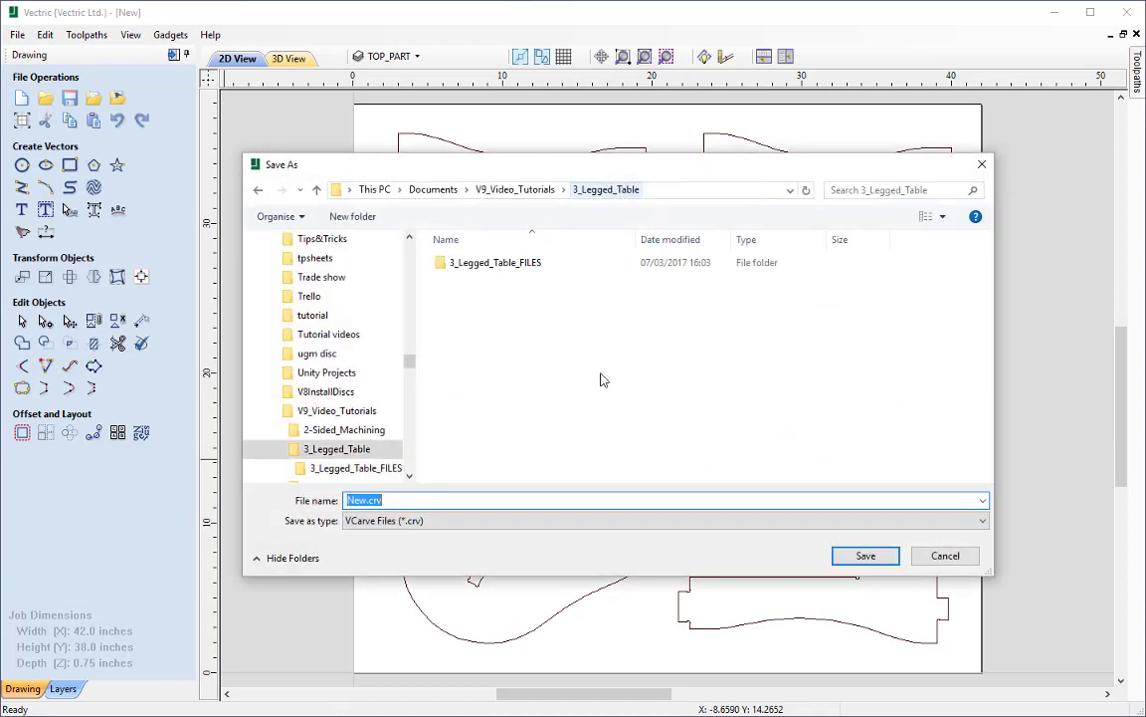
{"action": "left_click", "coordinate": [371, 501]}
{"action": "key", "text": "BackSpace"}
{"action": "key", "text": "BackSpace"}
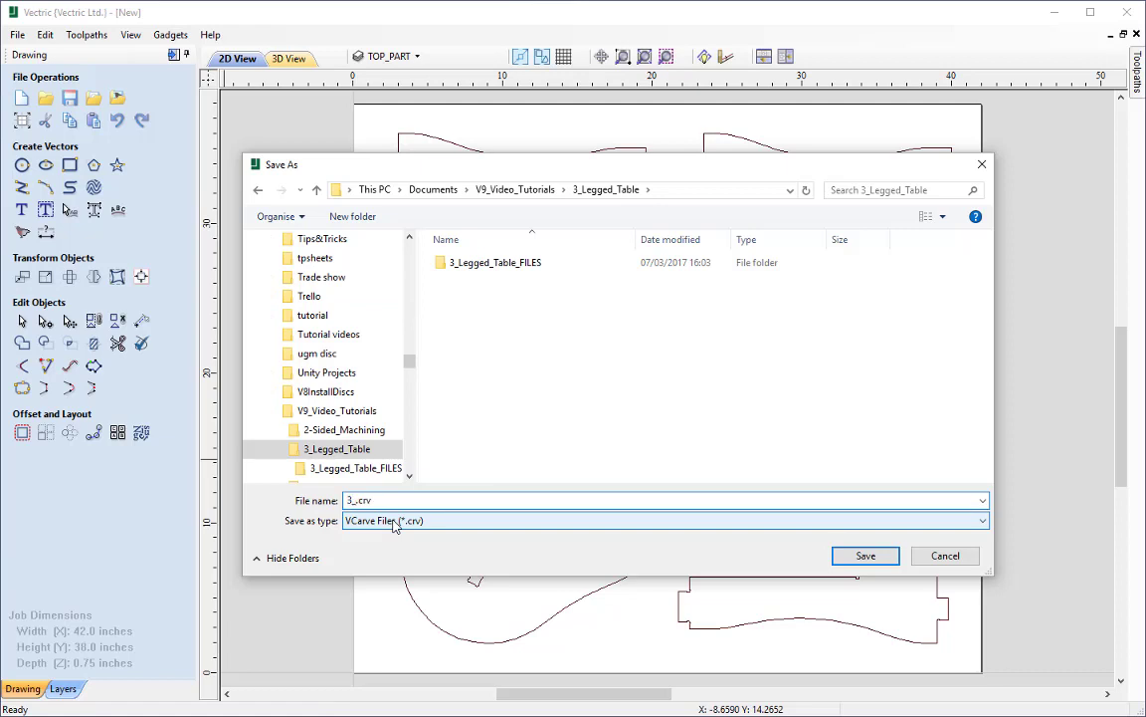
{"action": "type", "text": "3_Legged_Table_Drawing"}
{"action": "key", "text": "Return"}
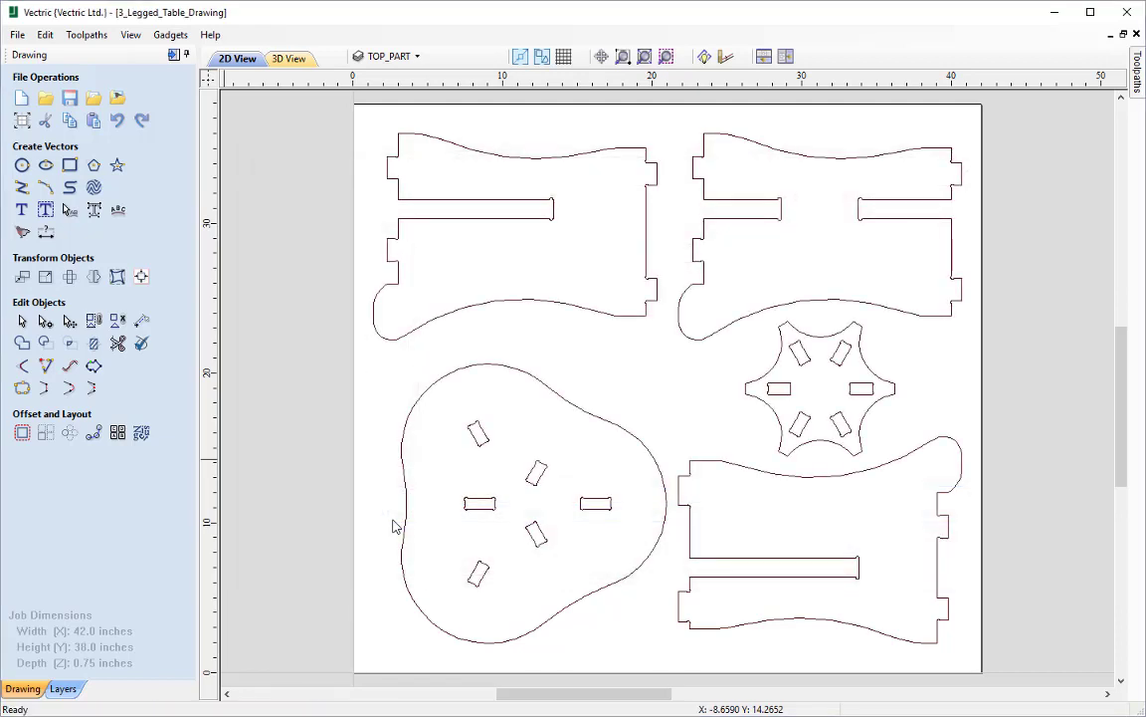